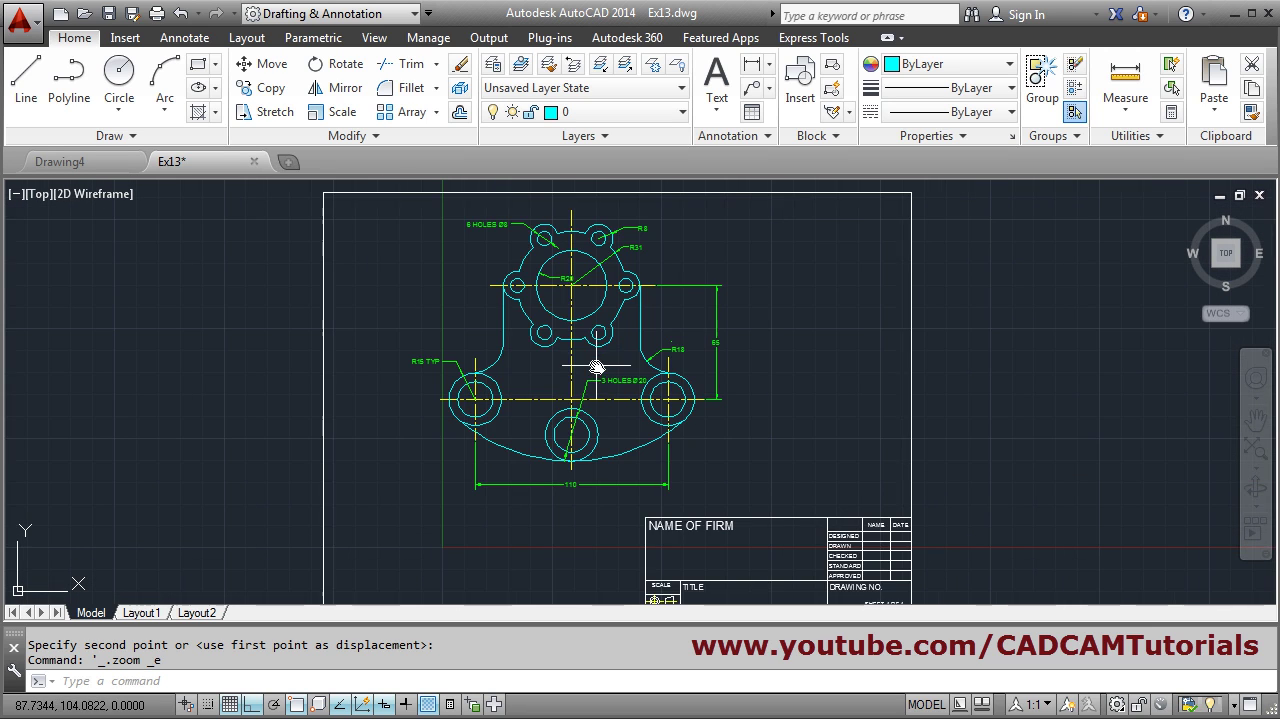
Open the plot settings and choose DWG To PDF.pc3 as the output device.
{"action": "left_click", "coordinate": [157, 14]}
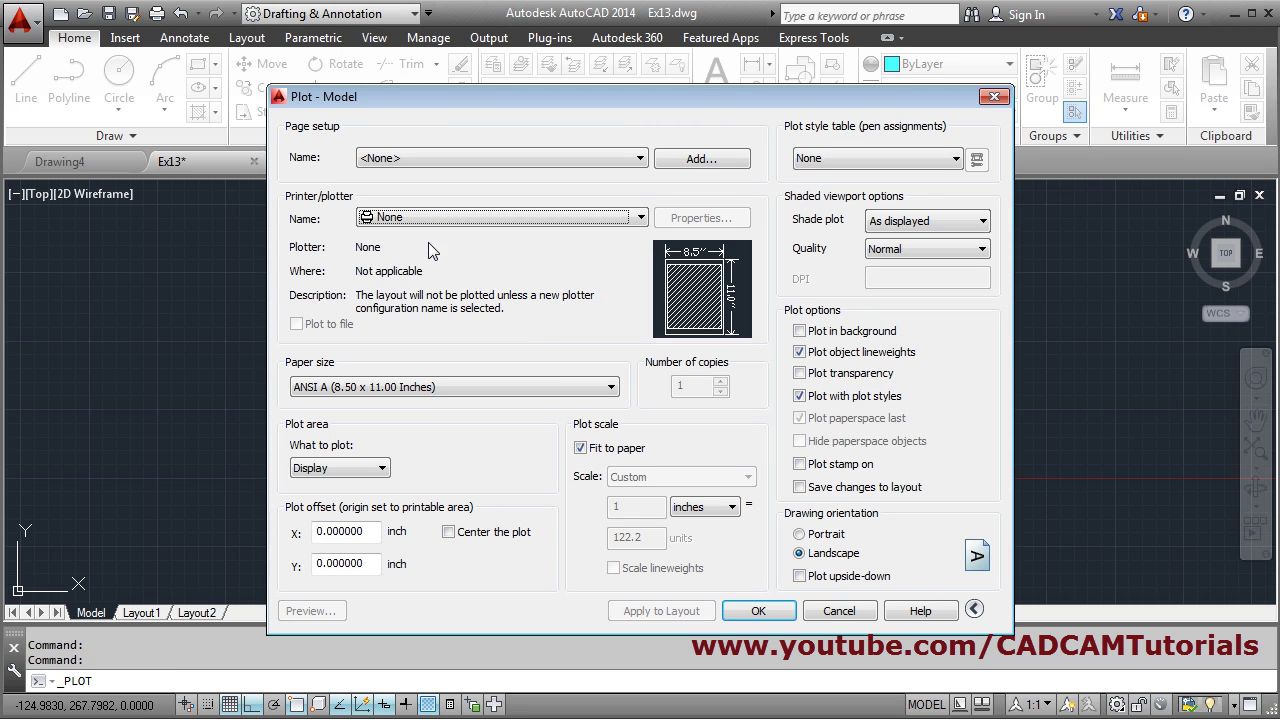
{"action": "left_click", "coordinate": [452, 217]}
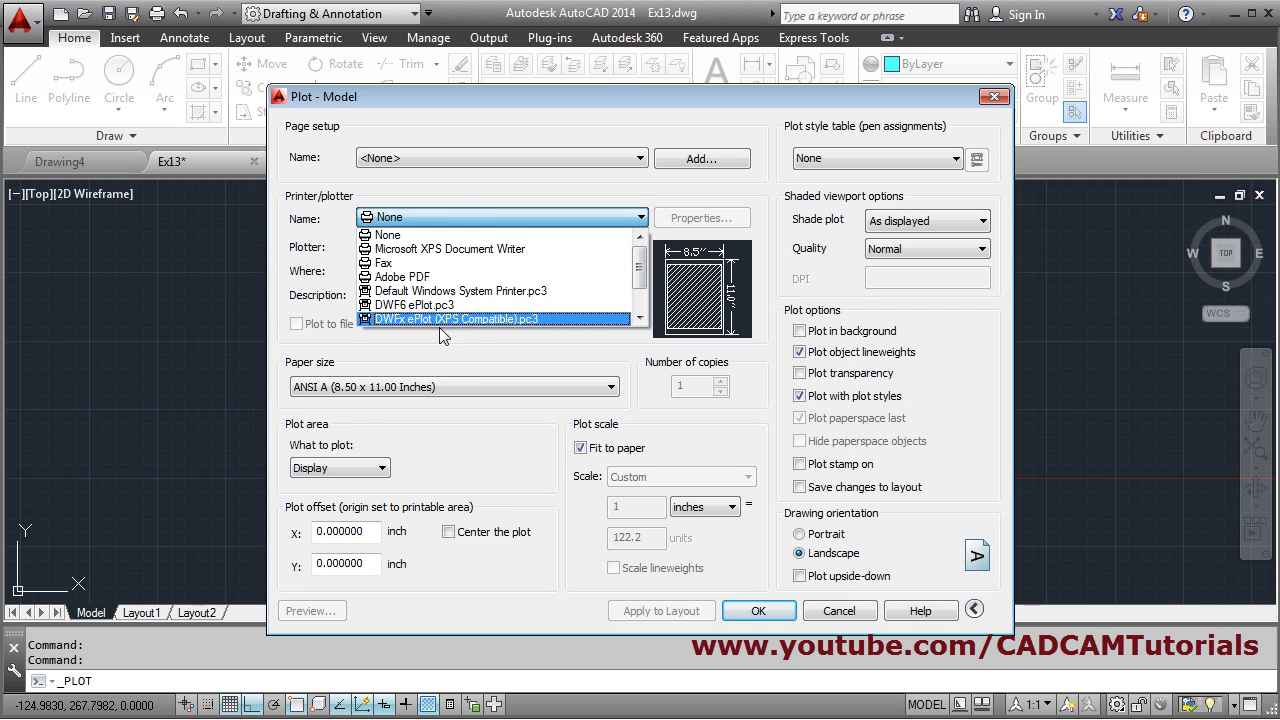
{"action": "scroll", "coordinate": [415, 328], "scroll_direction": "down", "scroll_amount": 1}
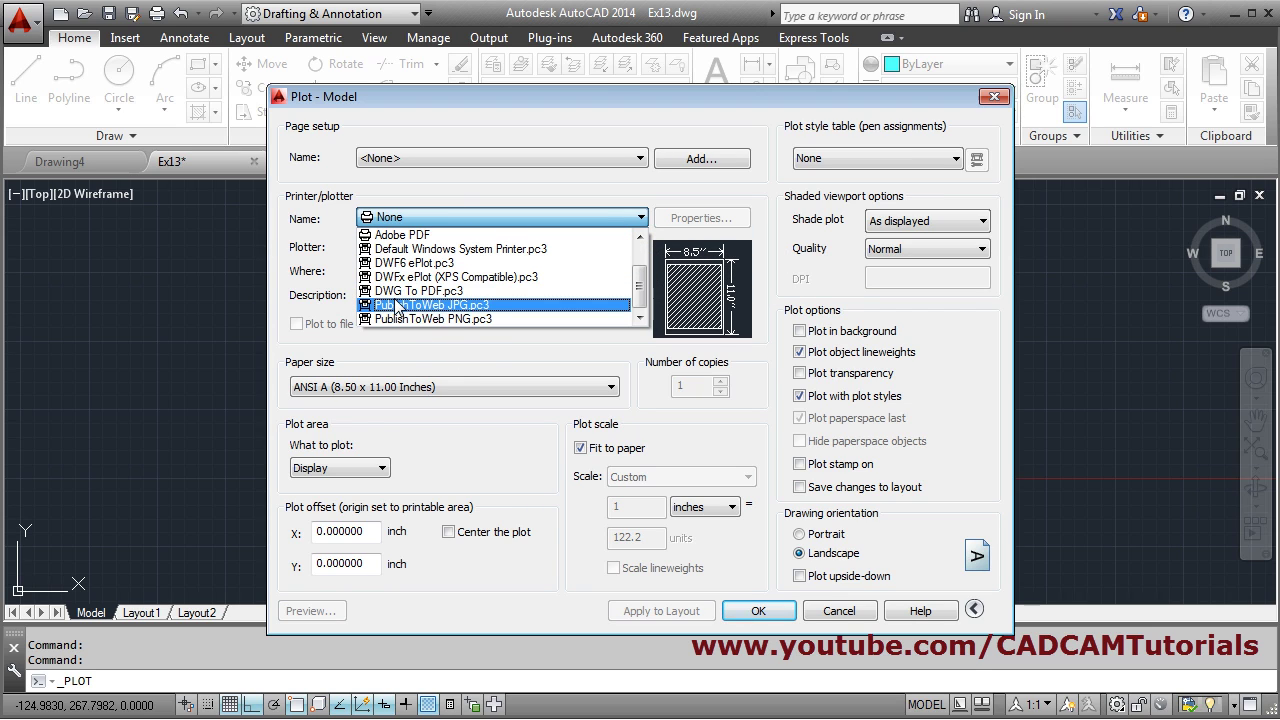
{"action": "left_click", "coordinate": [409, 292]}
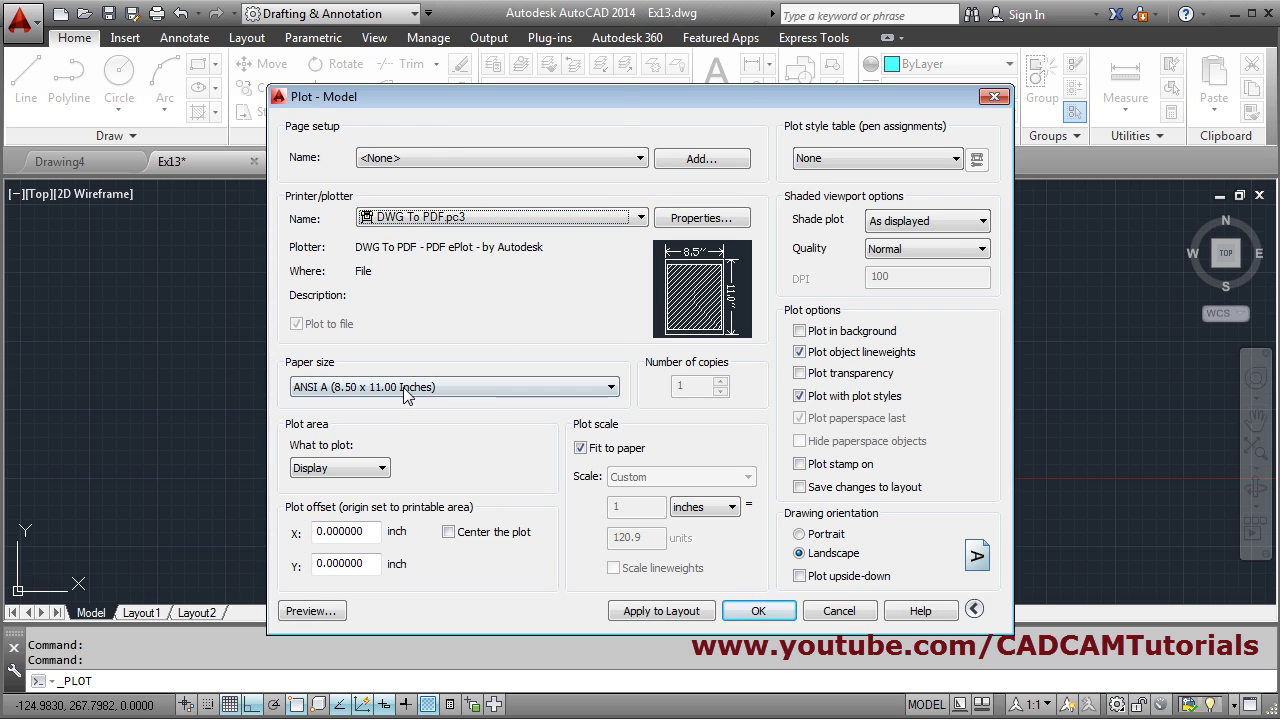
Set the paper size to ISO A3 (420 x 297 mm) and plot a picked Window area.
{"action": "left_click", "coordinate": [403, 386]}
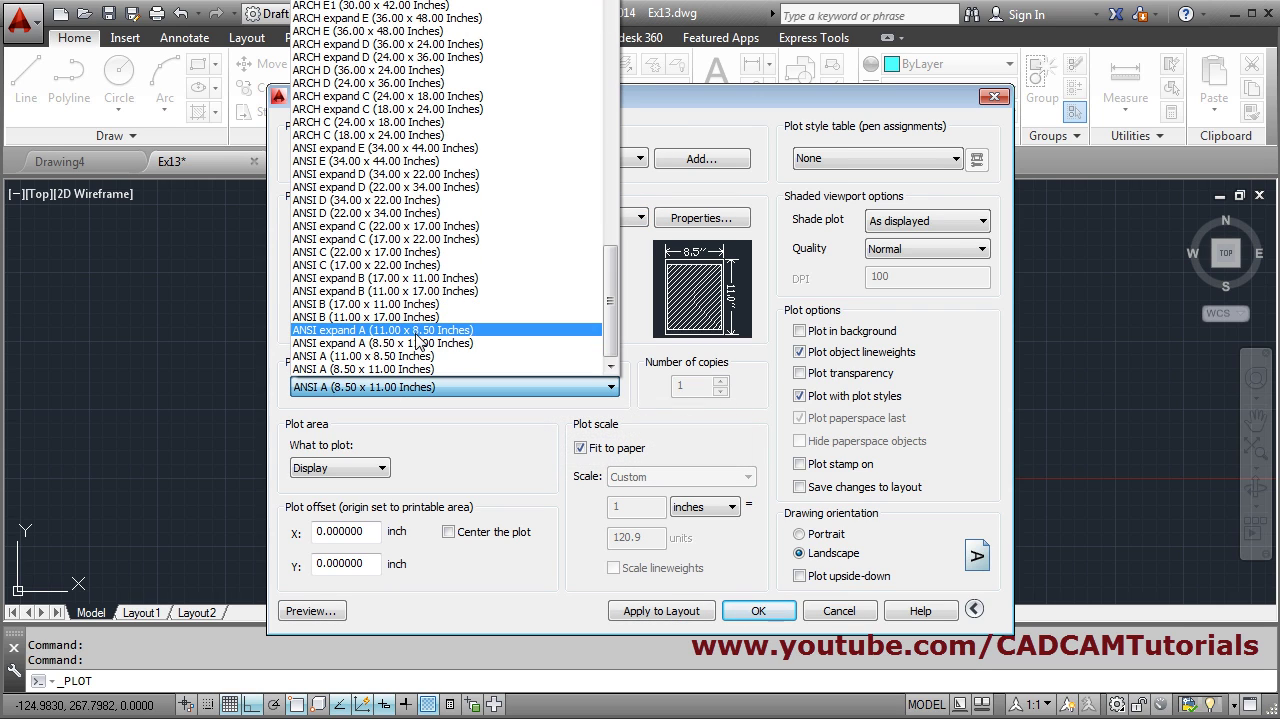
{"action": "scroll", "coordinate": [418, 342], "scroll_direction": "up", "scroll_amount": 5}
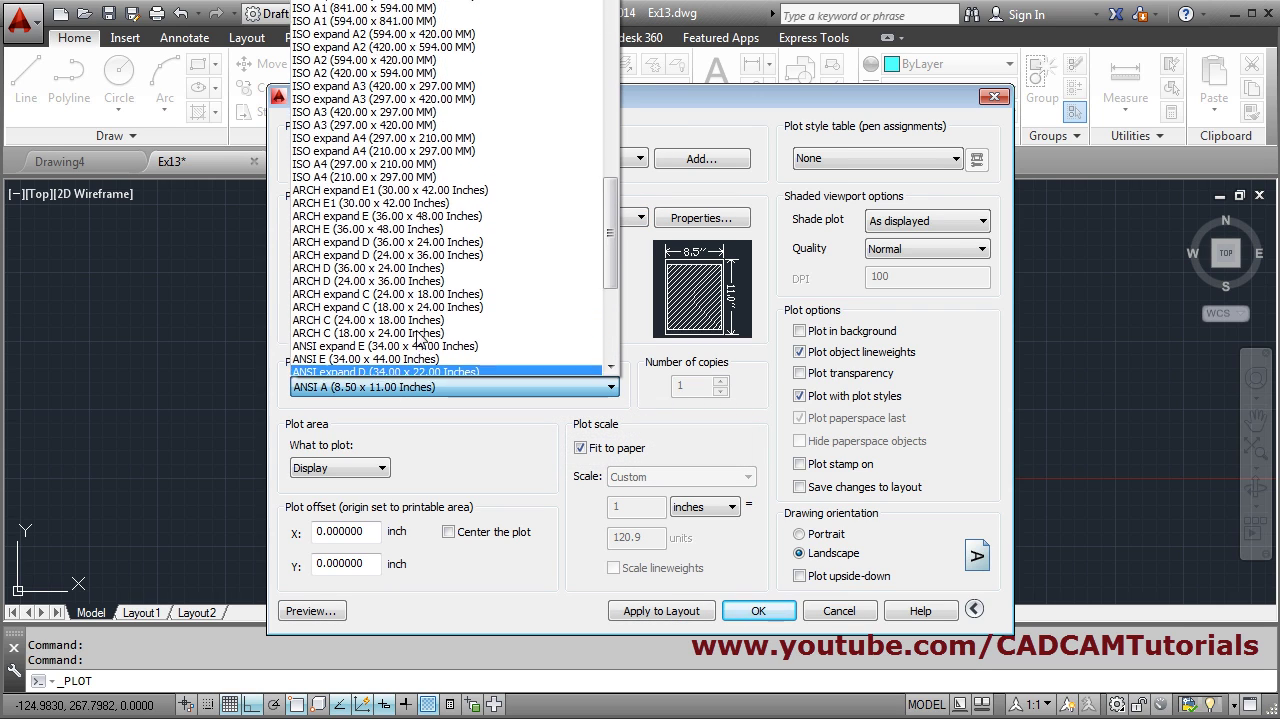
{"action": "scroll", "coordinate": [420, 340], "scroll_direction": "up", "scroll_amount": 1}
{"action": "scroll", "coordinate": [418, 340], "scroll_direction": "up", "scroll_amount": 1}
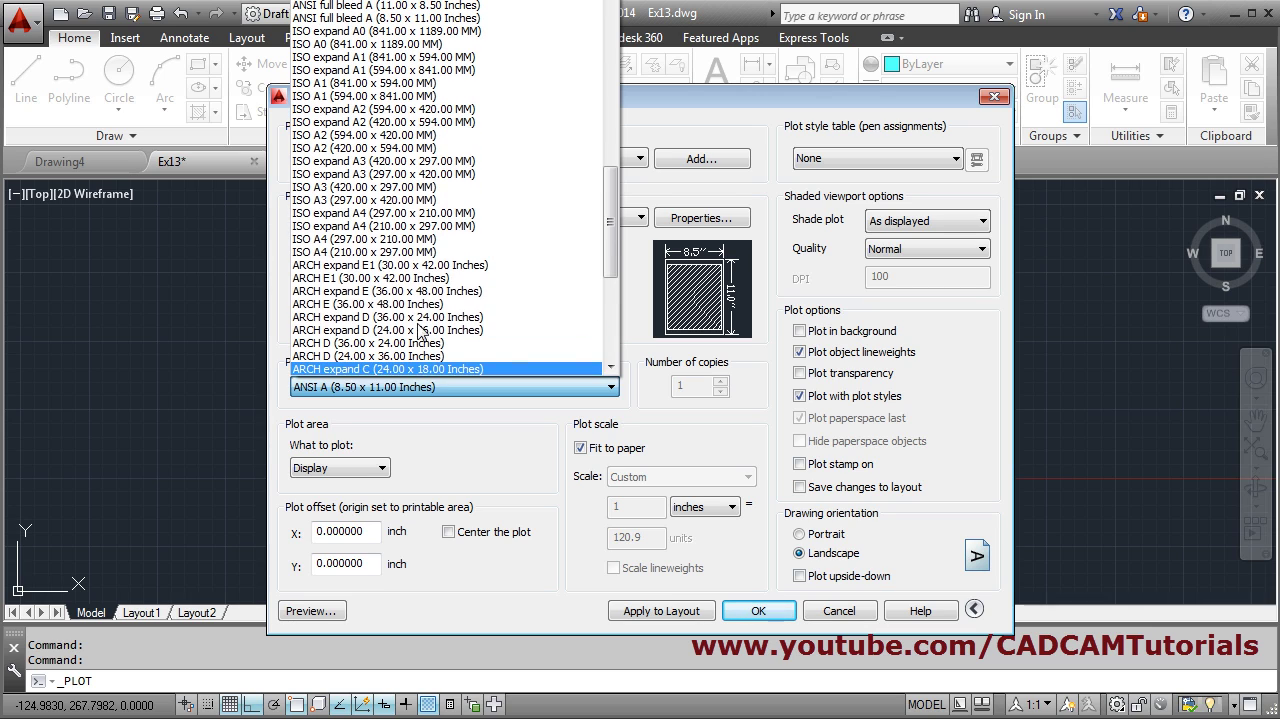
{"action": "left_click", "coordinate": [371, 188]}
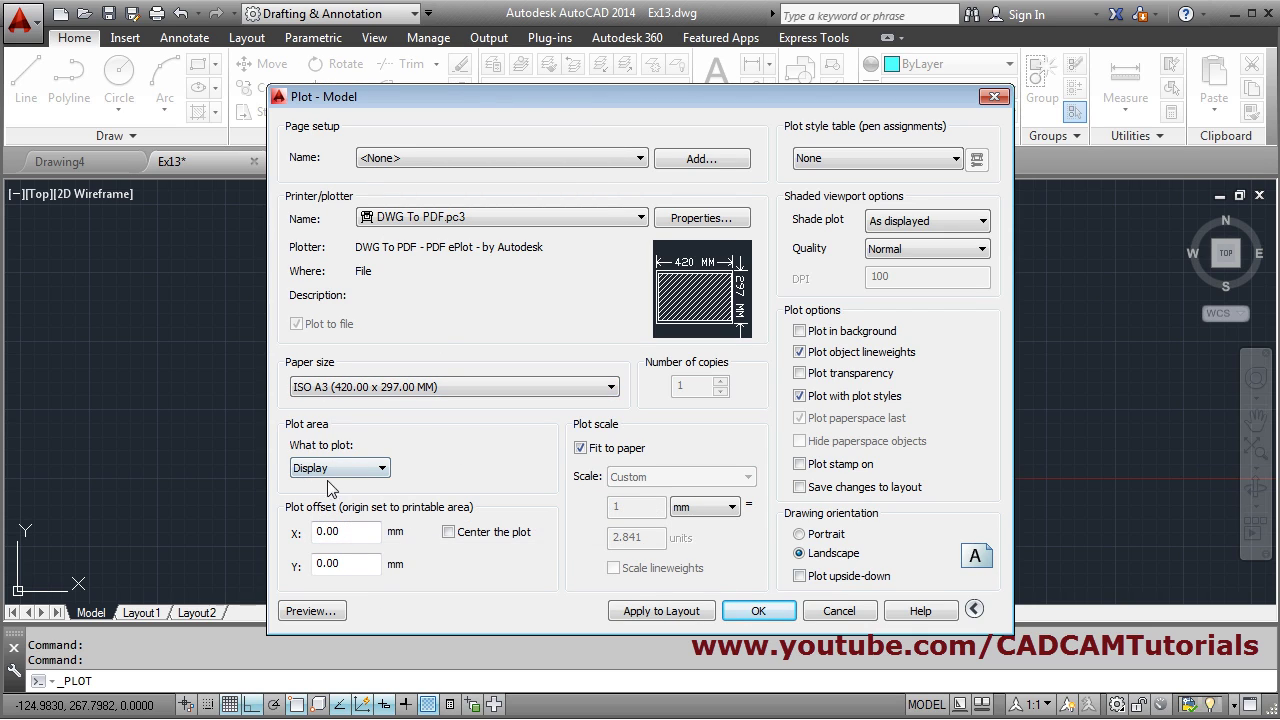
{"action": "left_click", "coordinate": [376, 469]}
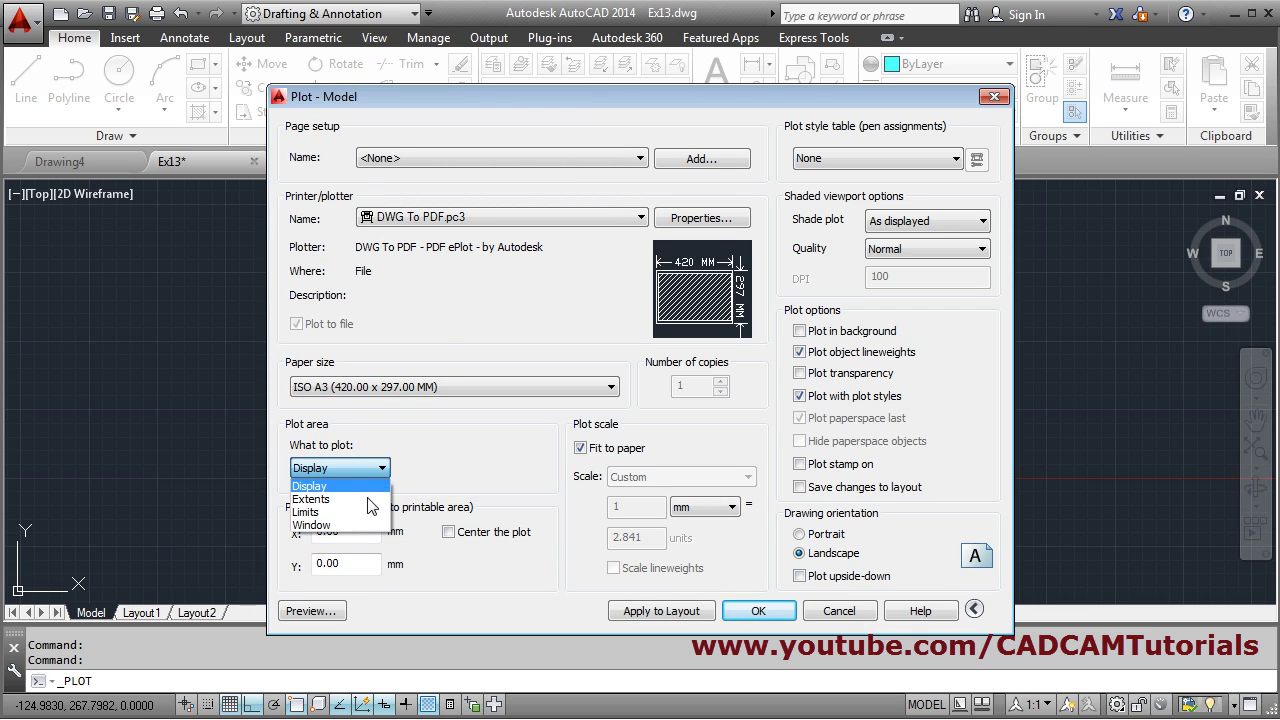
{"action": "left_click", "coordinate": [310, 525]}
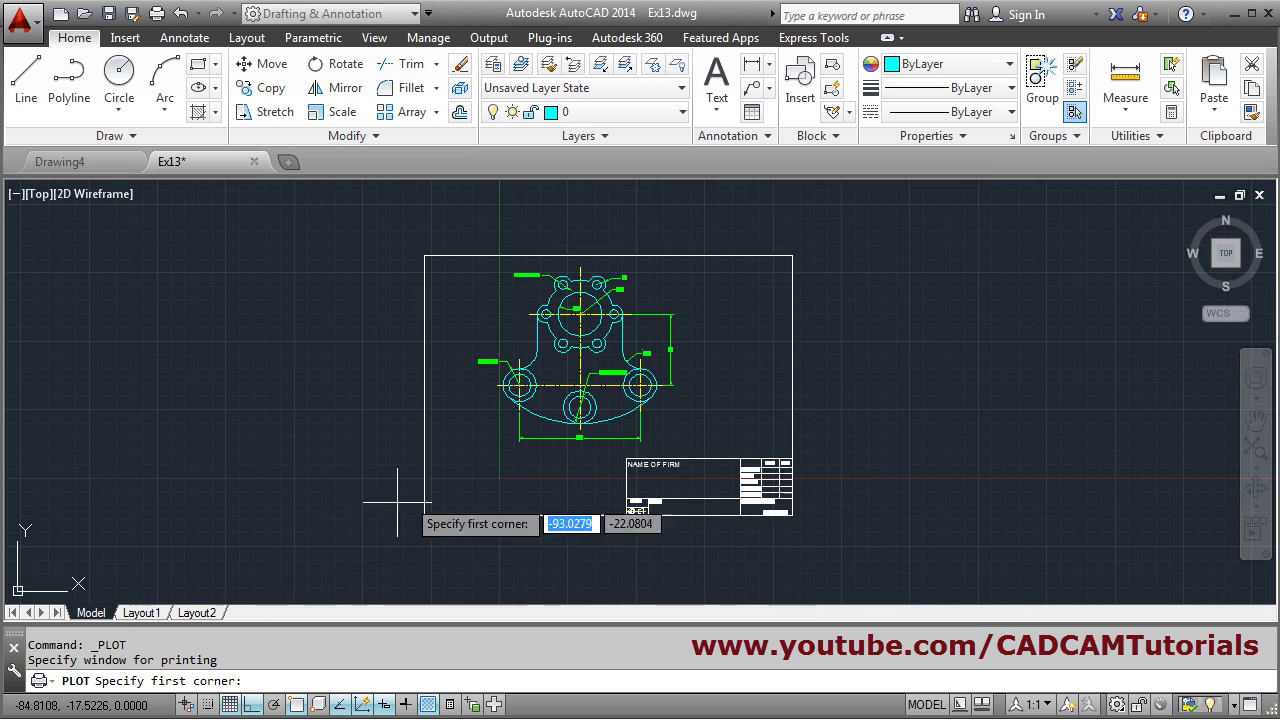
Pick the border's two corners as the plot window and preview the result.
{"action": "left_click", "coordinate": [424, 255]}
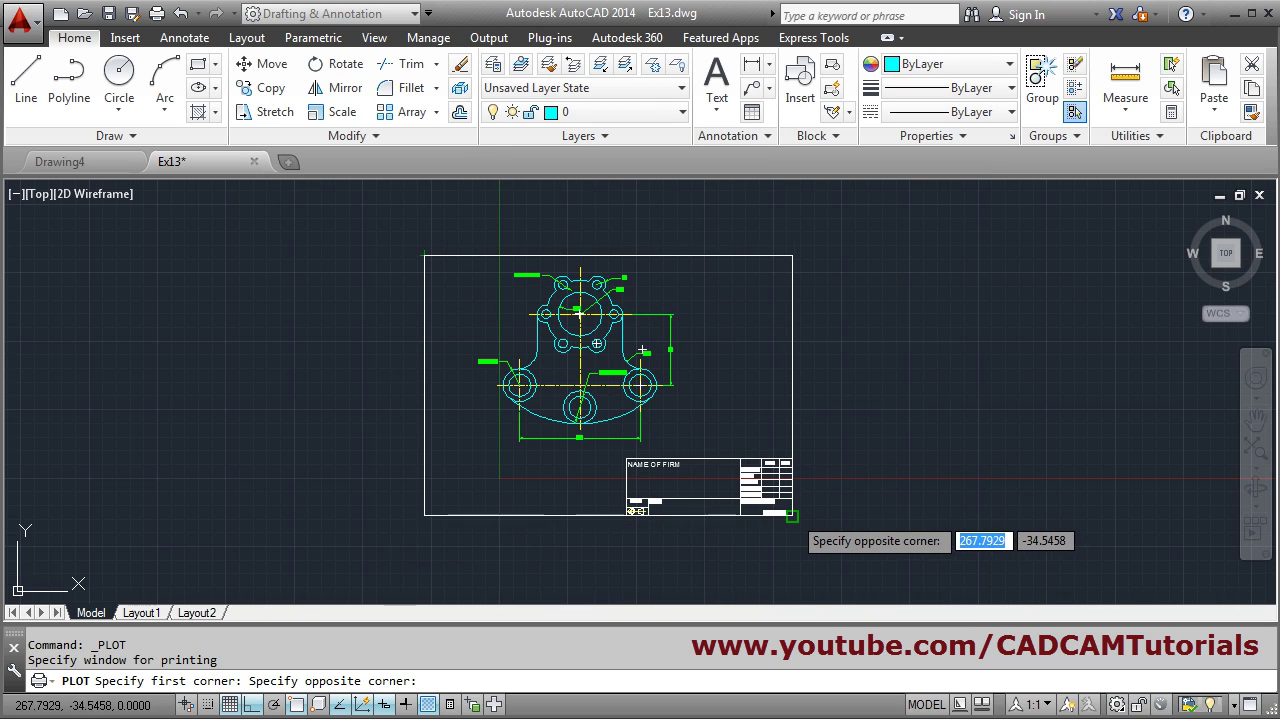
{"action": "left_click", "coordinate": [791, 515]}
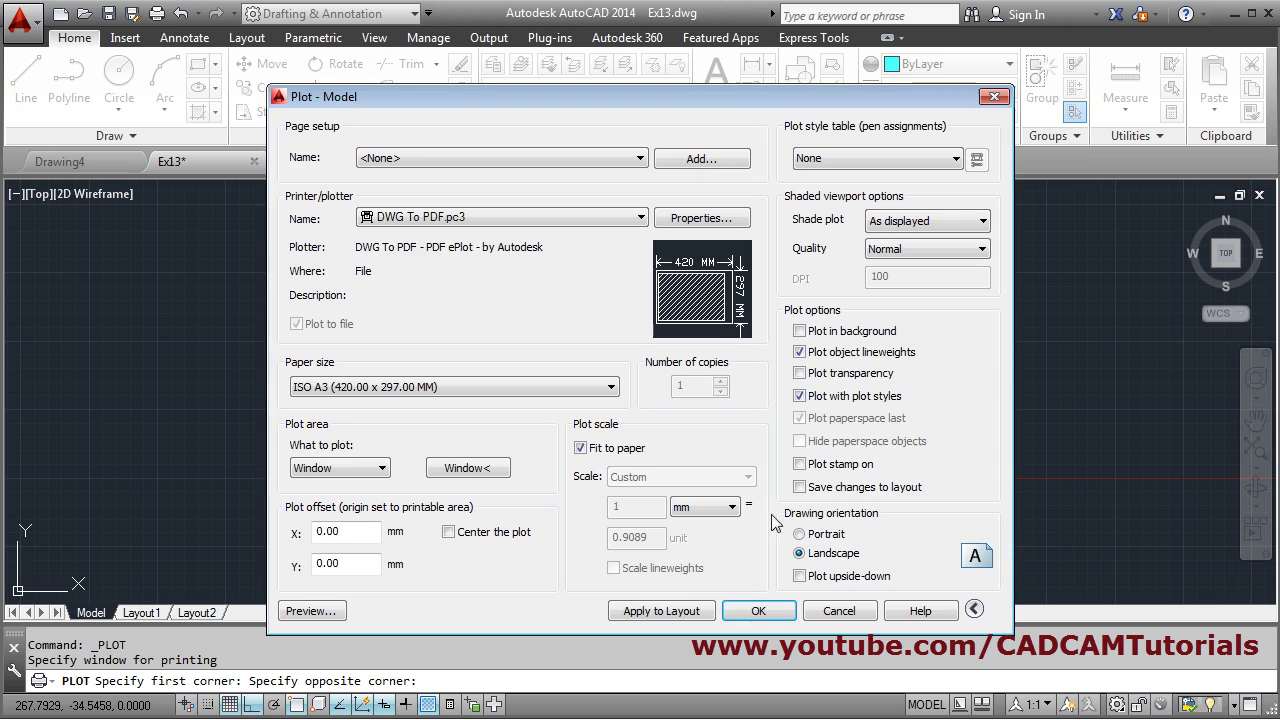
{"action": "left_click", "coordinate": [306, 611]}
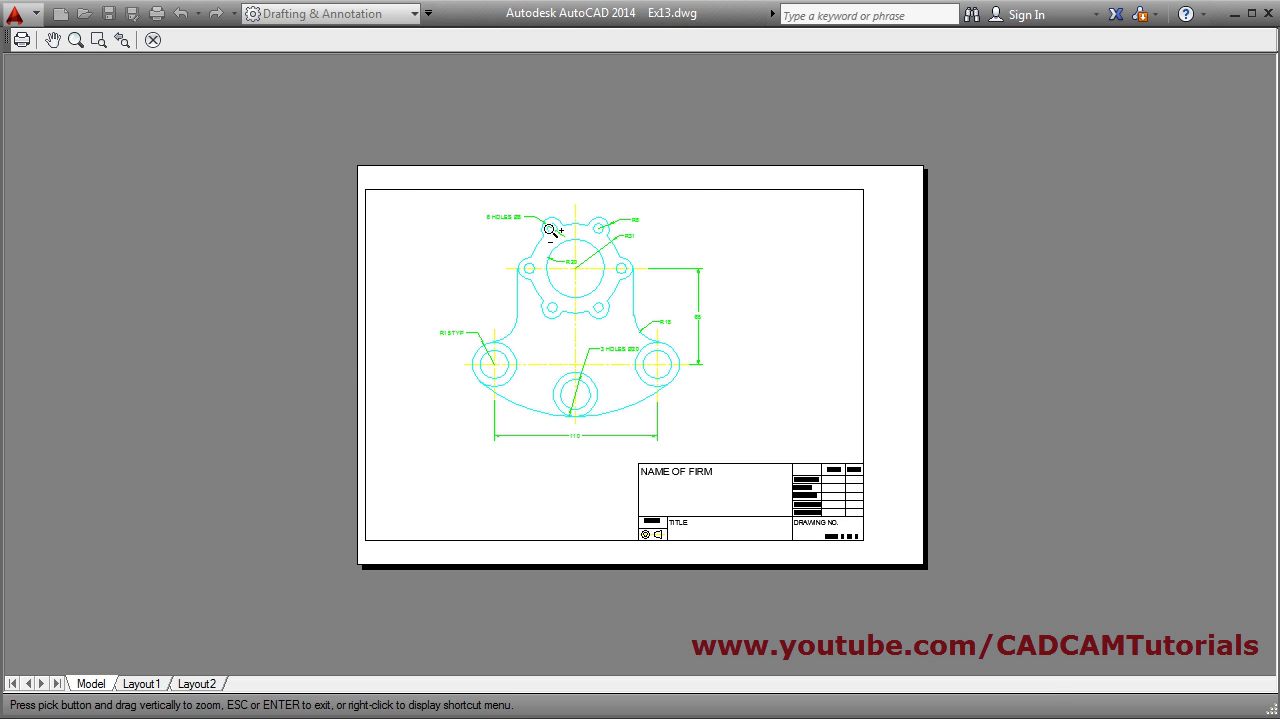
{"action": "right_click", "coordinate": [581, 307]}
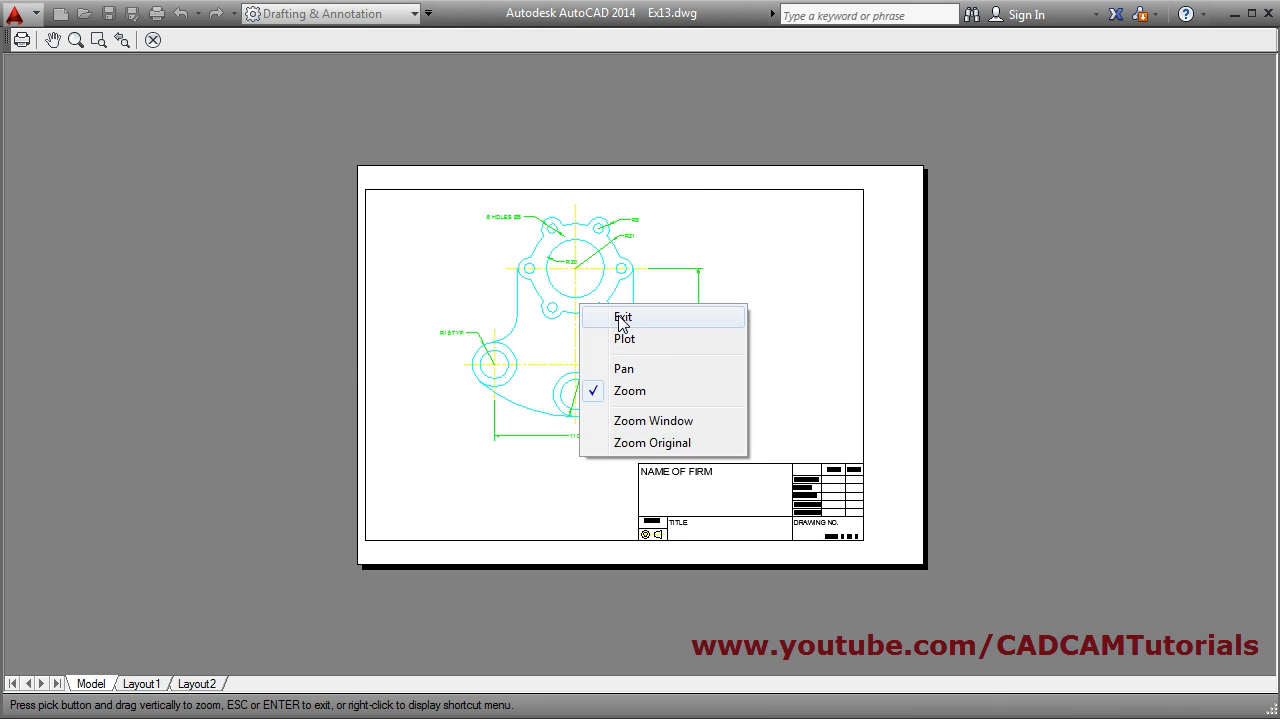
{"action": "left_click", "coordinate": [620, 316]}
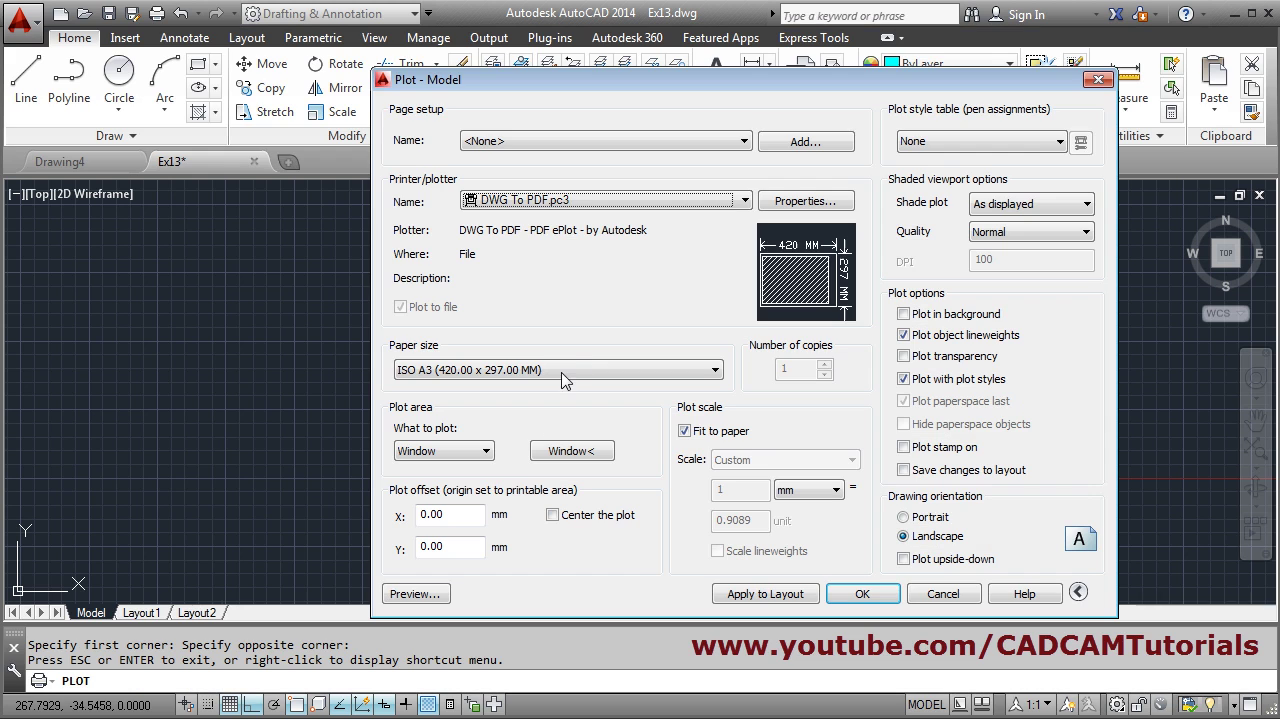
Centre the plot on the A3 sheet (X offset 19.37 mm) and check it in preview.
{"action": "left_click", "coordinate": [555, 517]}
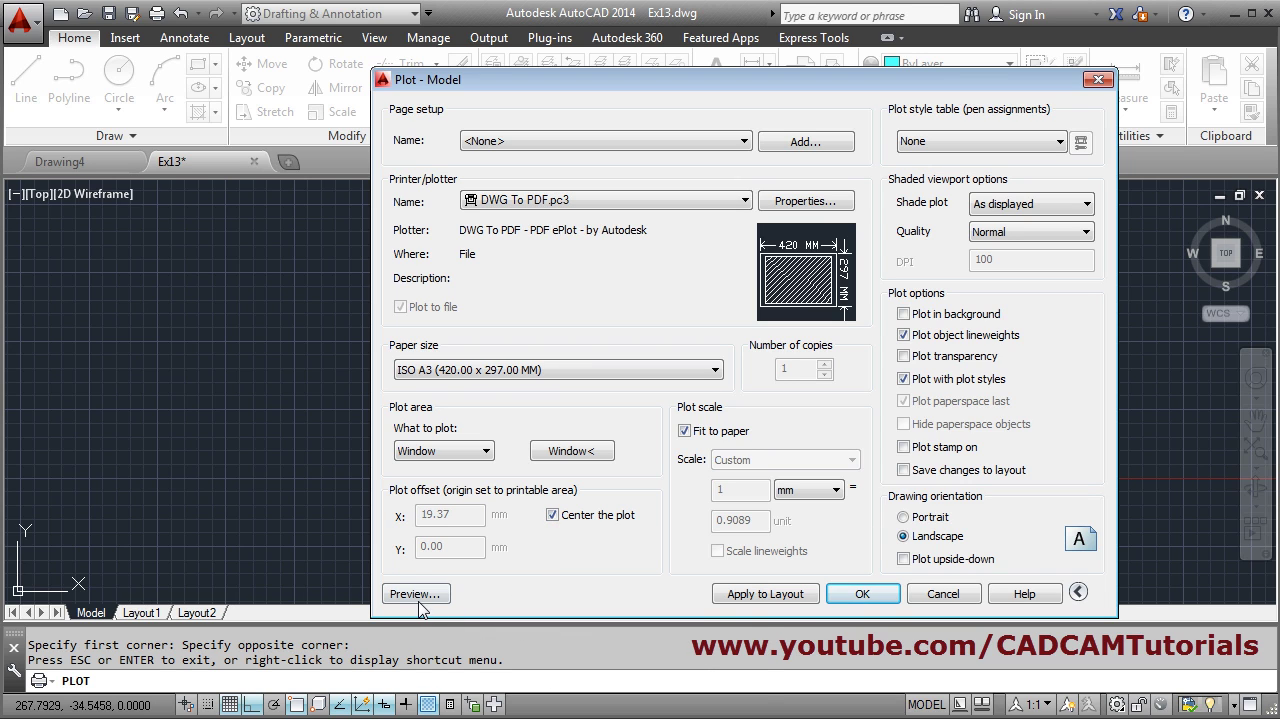
{"action": "left_click", "coordinate": [418, 597]}
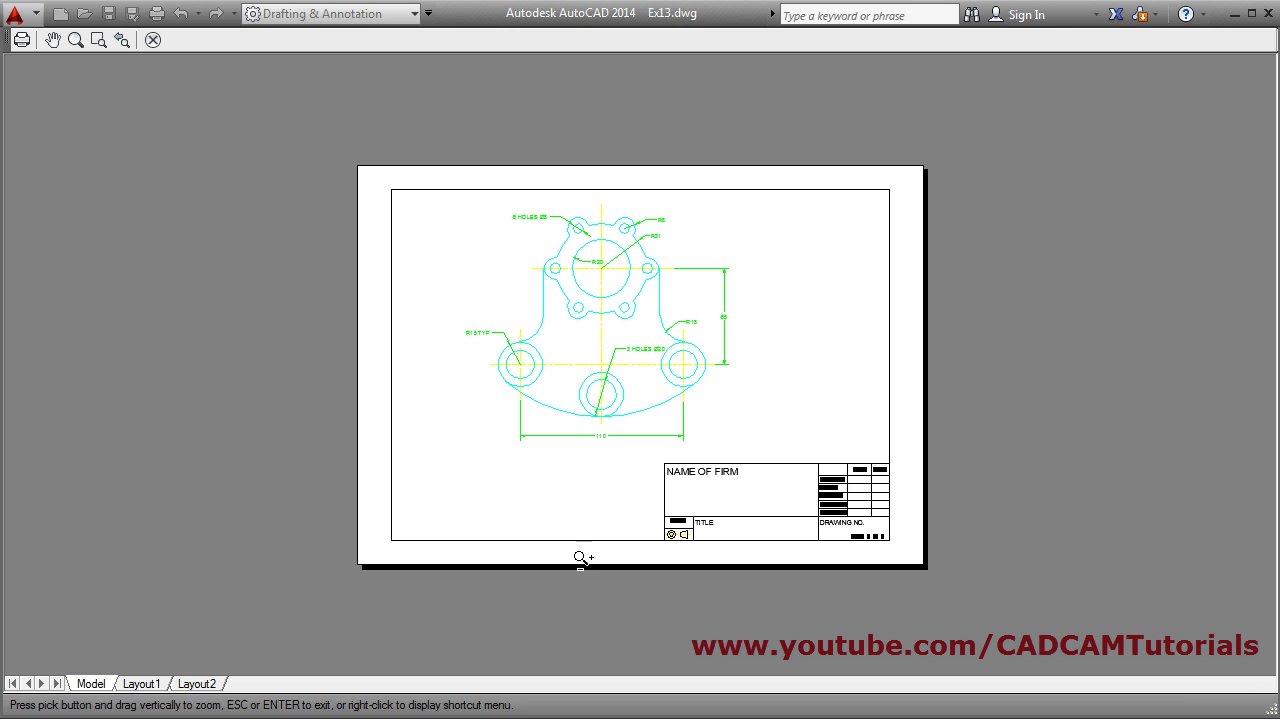
{"action": "right_click", "coordinate": [594, 323]}
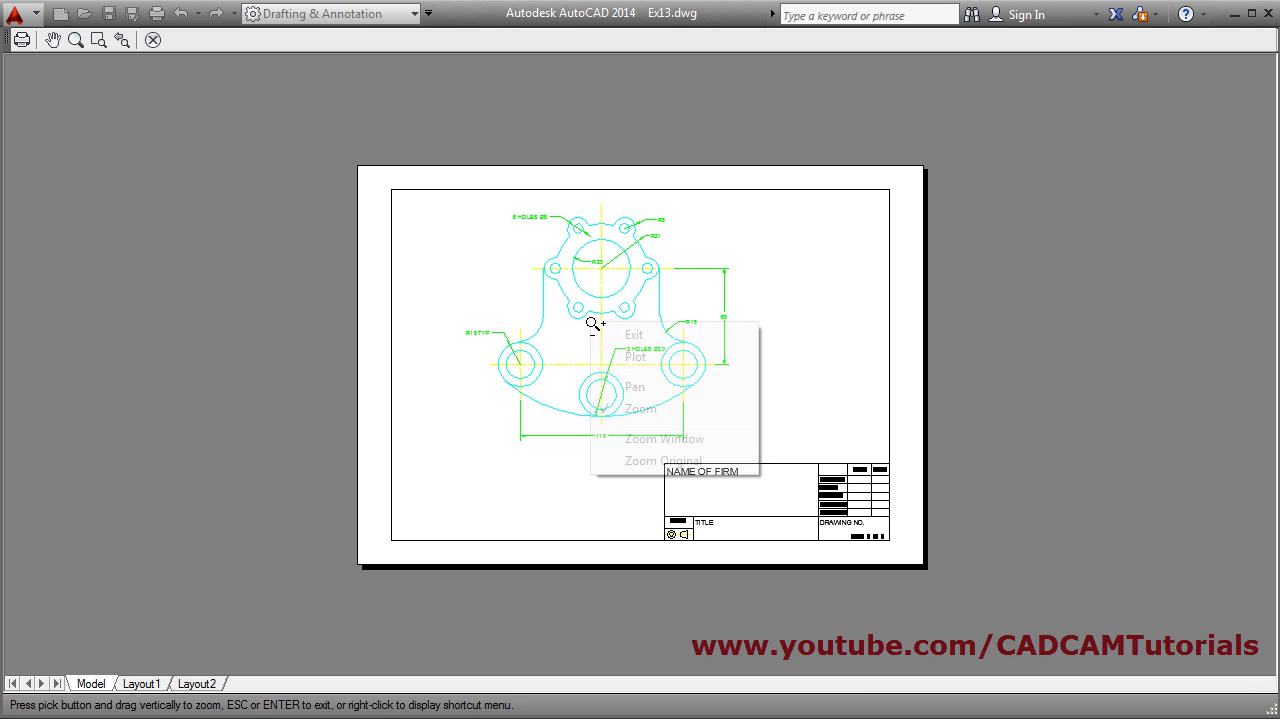
{"action": "left_click", "coordinate": [636, 334]}
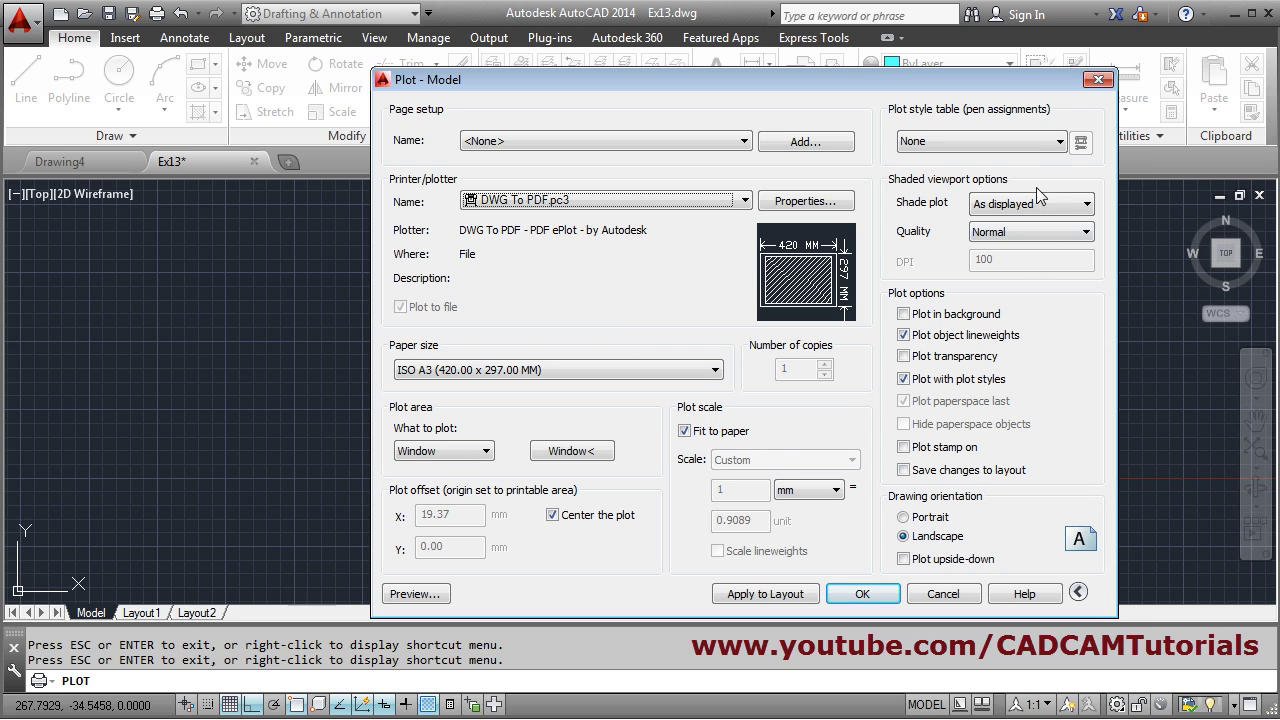
Set the plot style table to monochrome.ctb and assign it to all layouts.
{"action": "left_click", "coordinate": [1024, 141]}
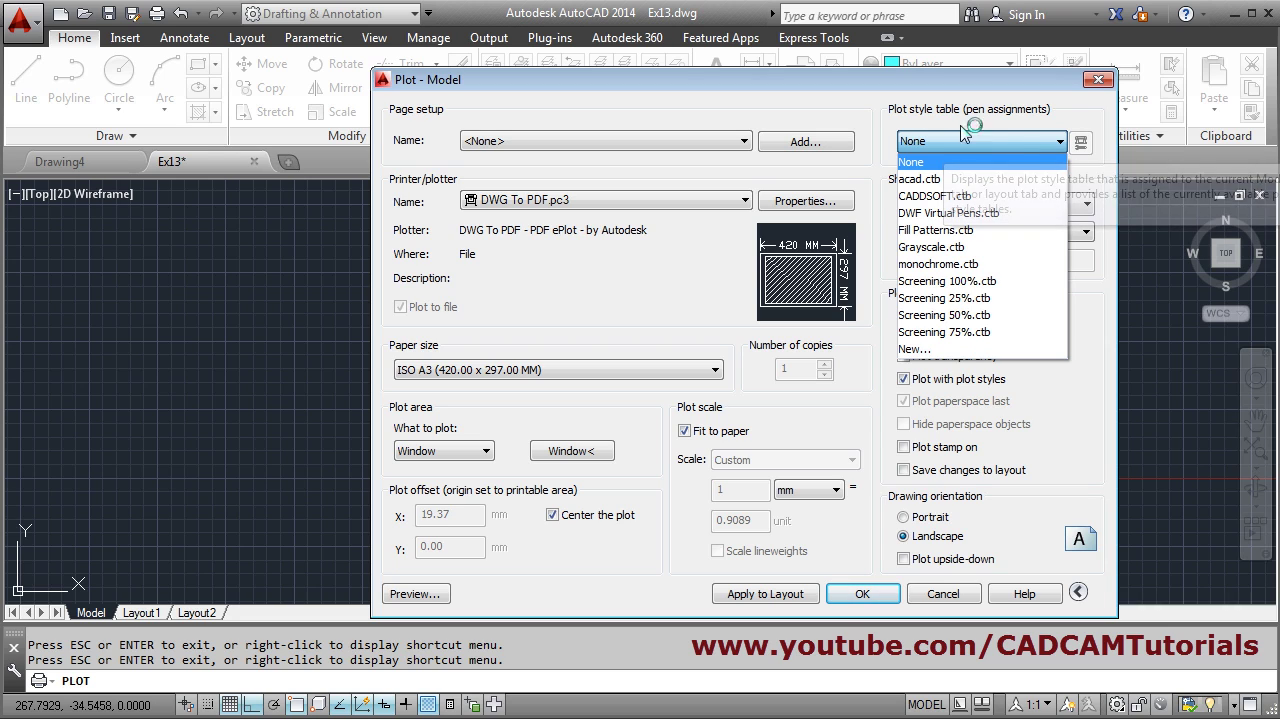
{"action": "left_click", "coordinate": [955, 264]}
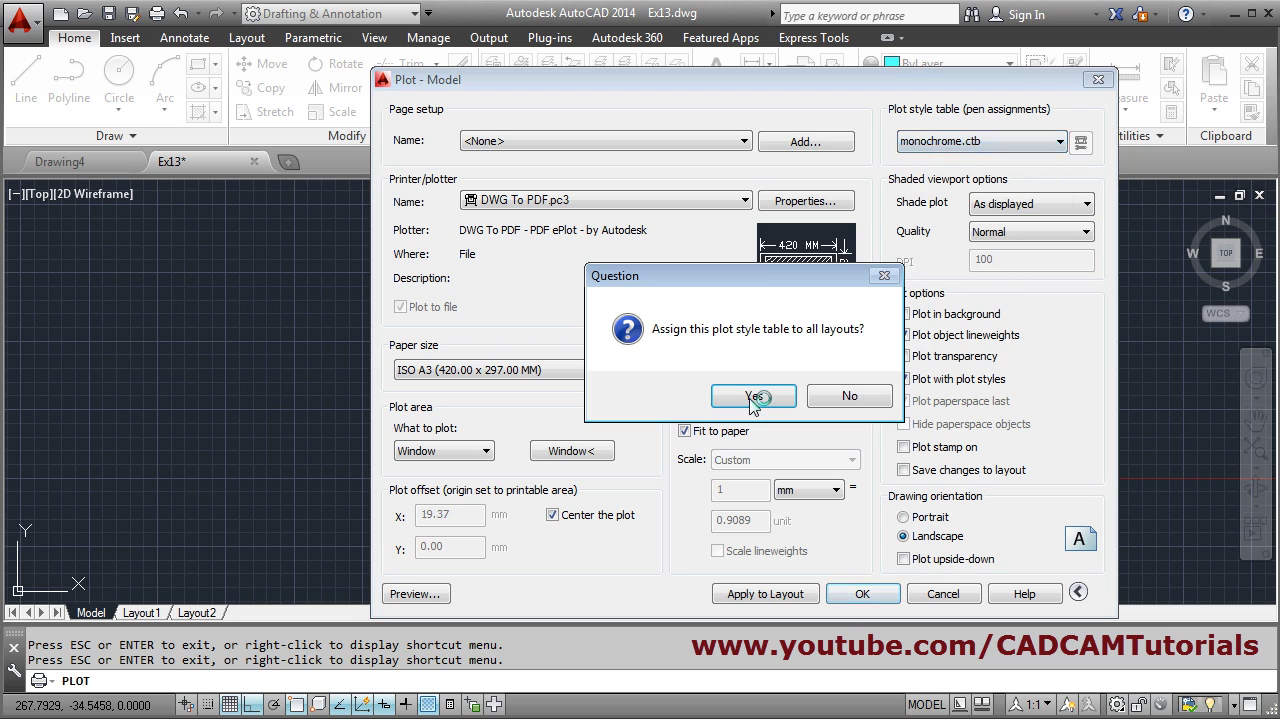
{"action": "left_click", "coordinate": [753, 397]}
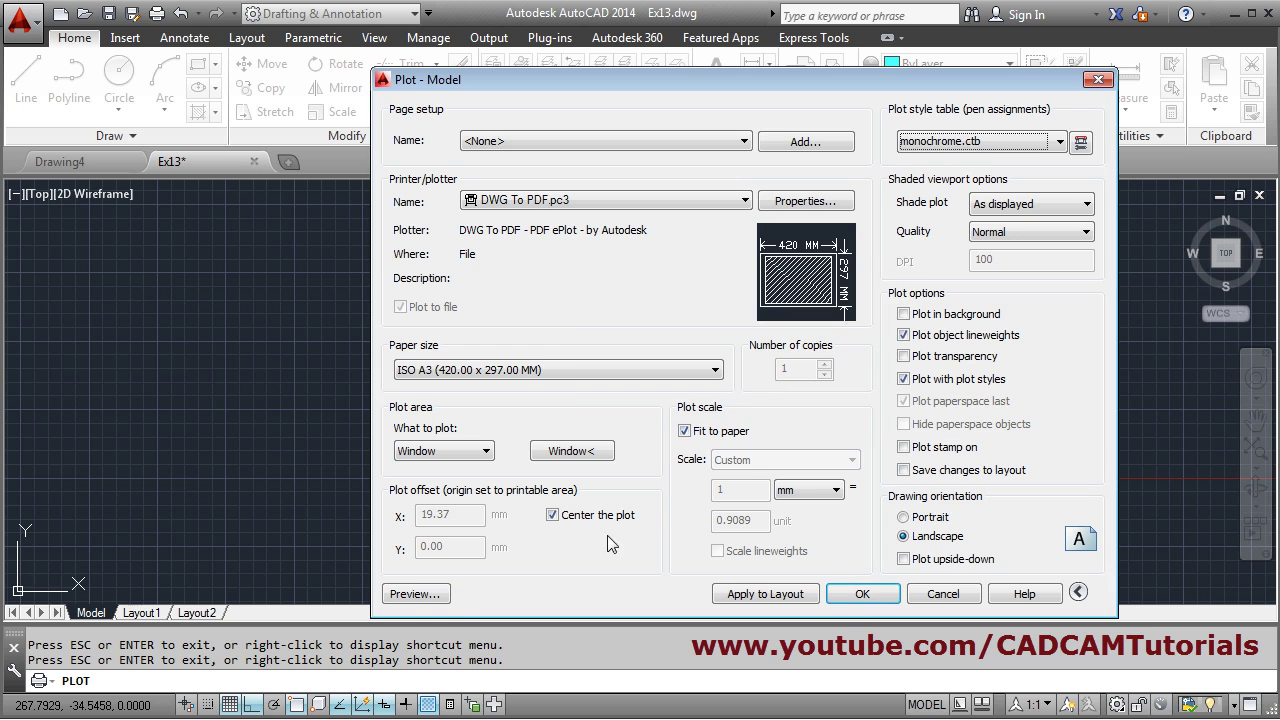
Preview the monochrome plot, zooming to inspect the black lines.
{"action": "left_click", "coordinate": [421, 596]}
{"action": "scroll", "coordinate": [653, 302], "scroll_direction": "up", "scroll_amount": 3}
{"action": "scroll", "coordinate": [610, 405], "scroll_direction": "up", "scroll_amount": 4}
{"action": "scroll", "coordinate": [574, 297], "scroll_direction": "down", "scroll_amount": 5}
{"action": "scroll", "coordinate": [563, 294], "scroll_direction": "up", "scroll_amount": 5}
{"action": "scroll", "coordinate": [566, 322], "scroll_direction": "down", "scroll_amount": 6}
{"action": "scroll", "coordinate": [566, 322], "scroll_direction": "down", "scroll_amount": 3}
{"action": "scroll", "coordinate": [575, 332], "scroll_direction": "up", "scroll_amount": 4}
{"action": "right_click", "coordinate": [573, 300]}
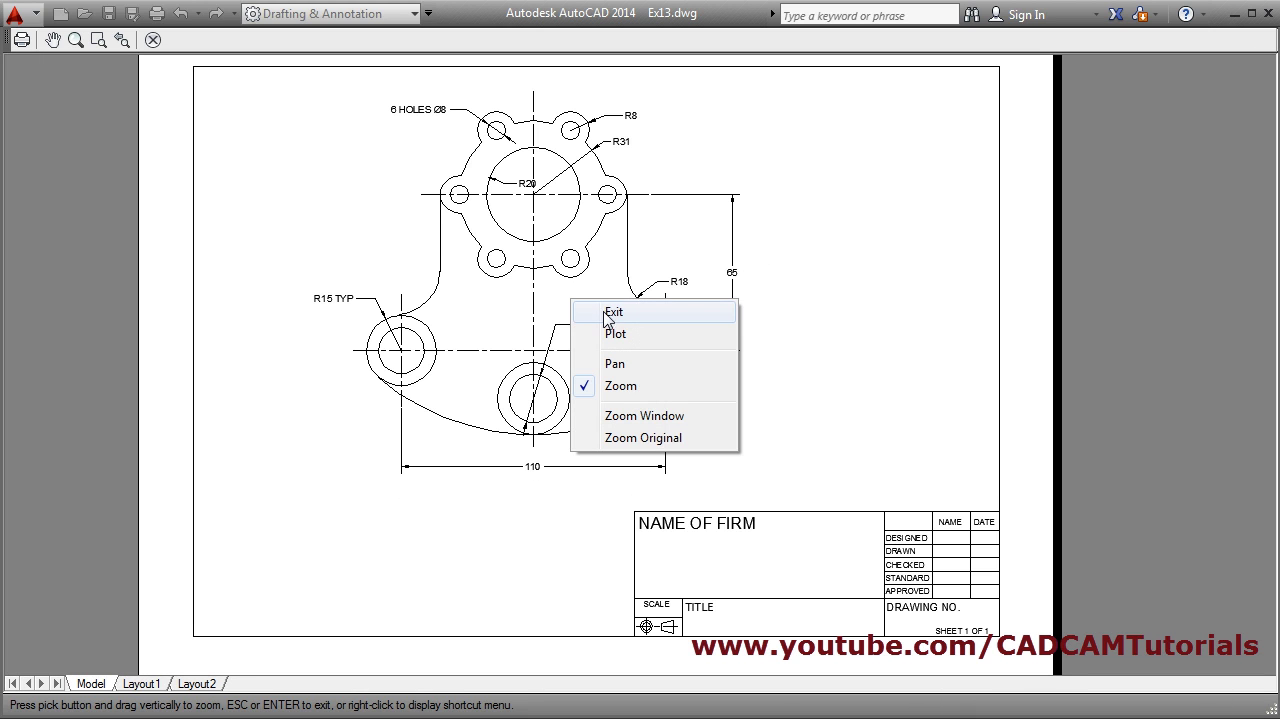
{"action": "left_click", "coordinate": [612, 314]}
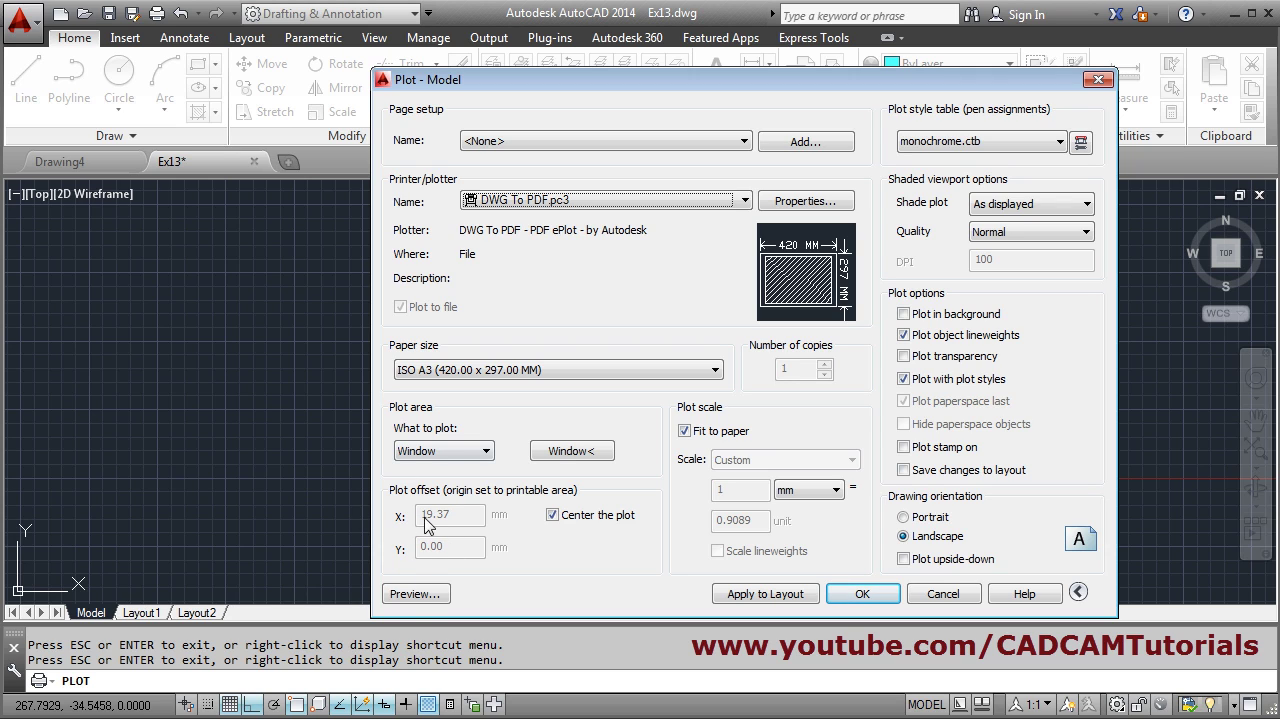
{"action": "left_click", "coordinate": [414, 594]}
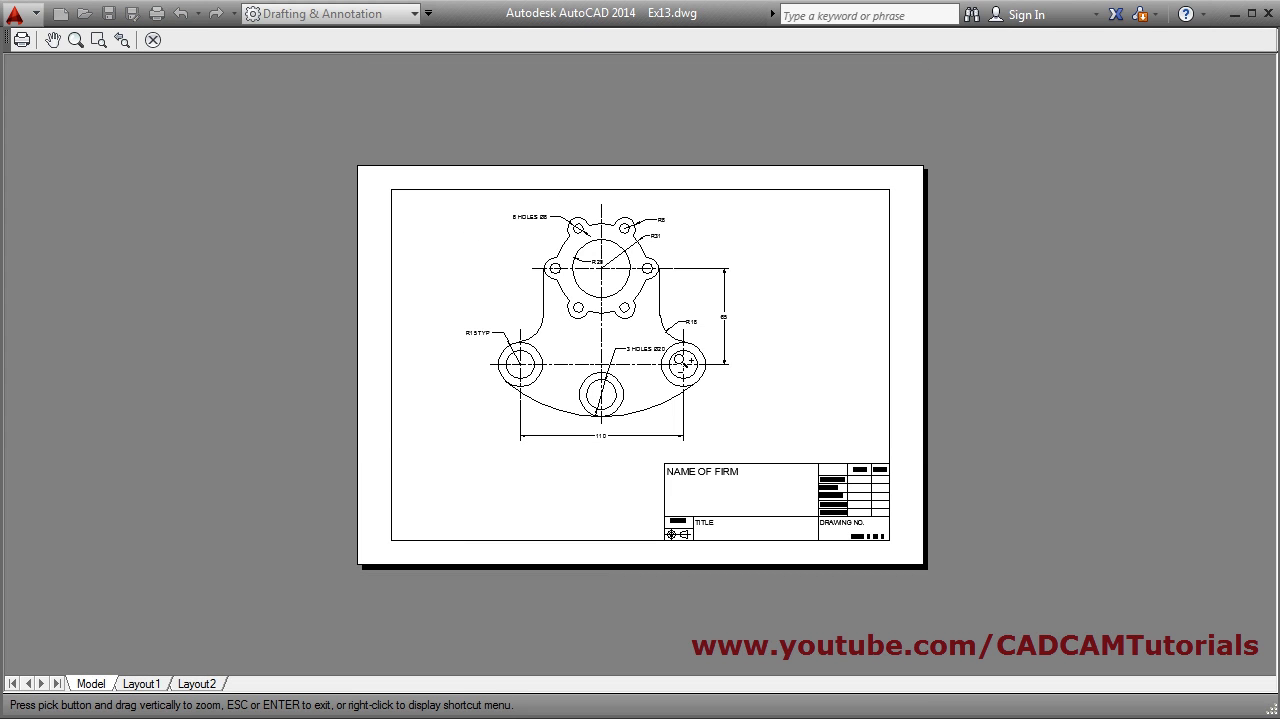
{"action": "right_click", "coordinate": [686, 360]}
{"action": "left_click", "coordinate": [712, 370]}
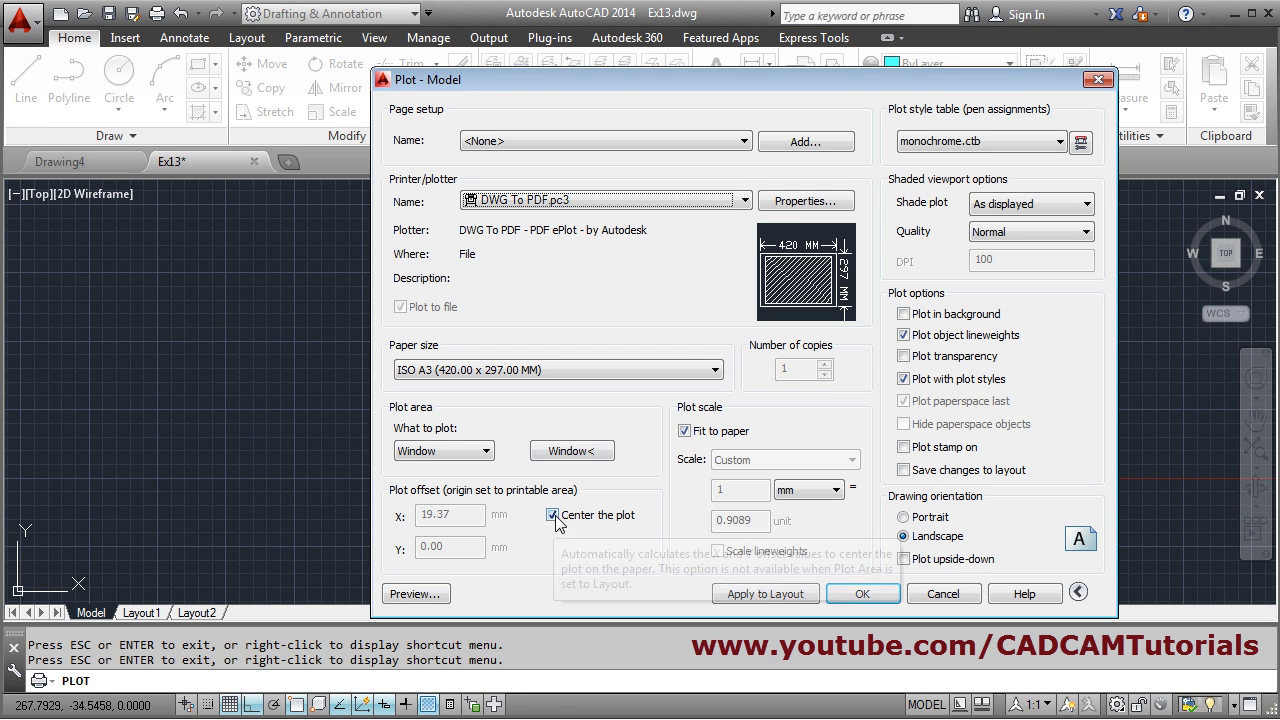
{"action": "left_click", "coordinate": [552, 515]}
{"action": "left_click_drag", "start_coordinate": [451, 515], "coordinate": [433, 515]}
{"action": "double_click", "coordinate": [431, 515]}
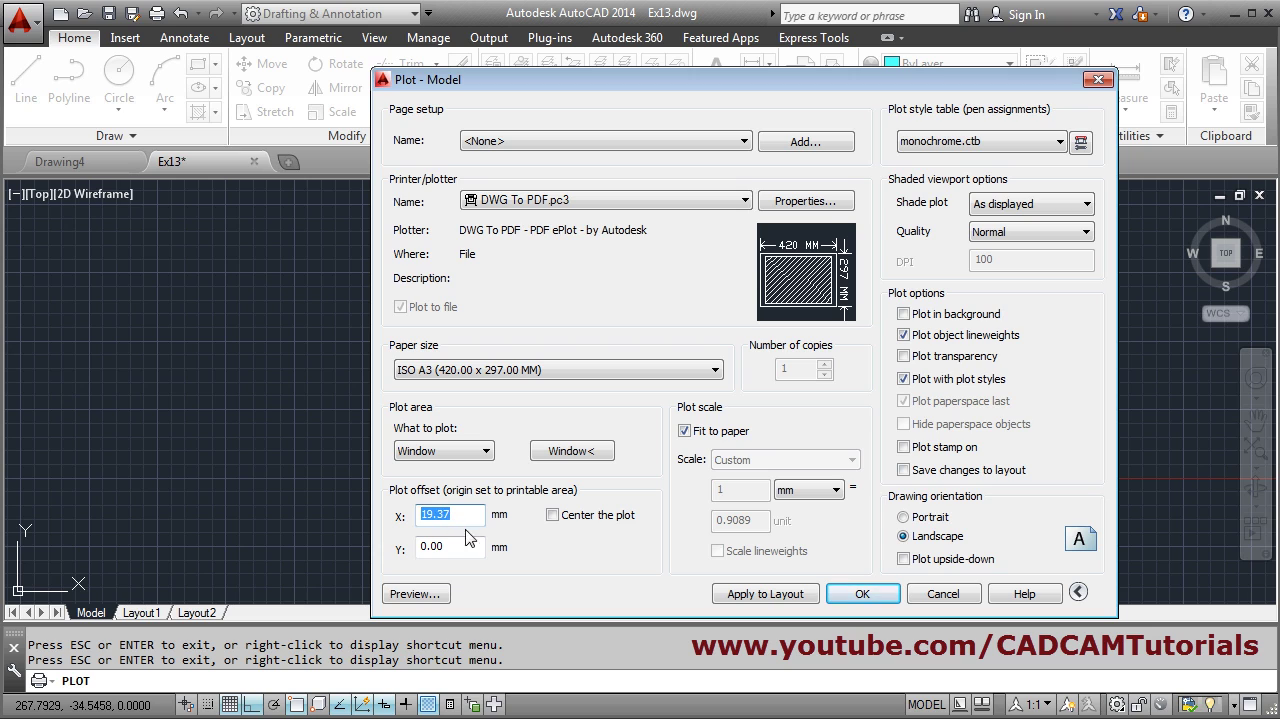
{"action": "type", "text": "25"}
{"action": "left_click", "coordinate": [434, 595]}
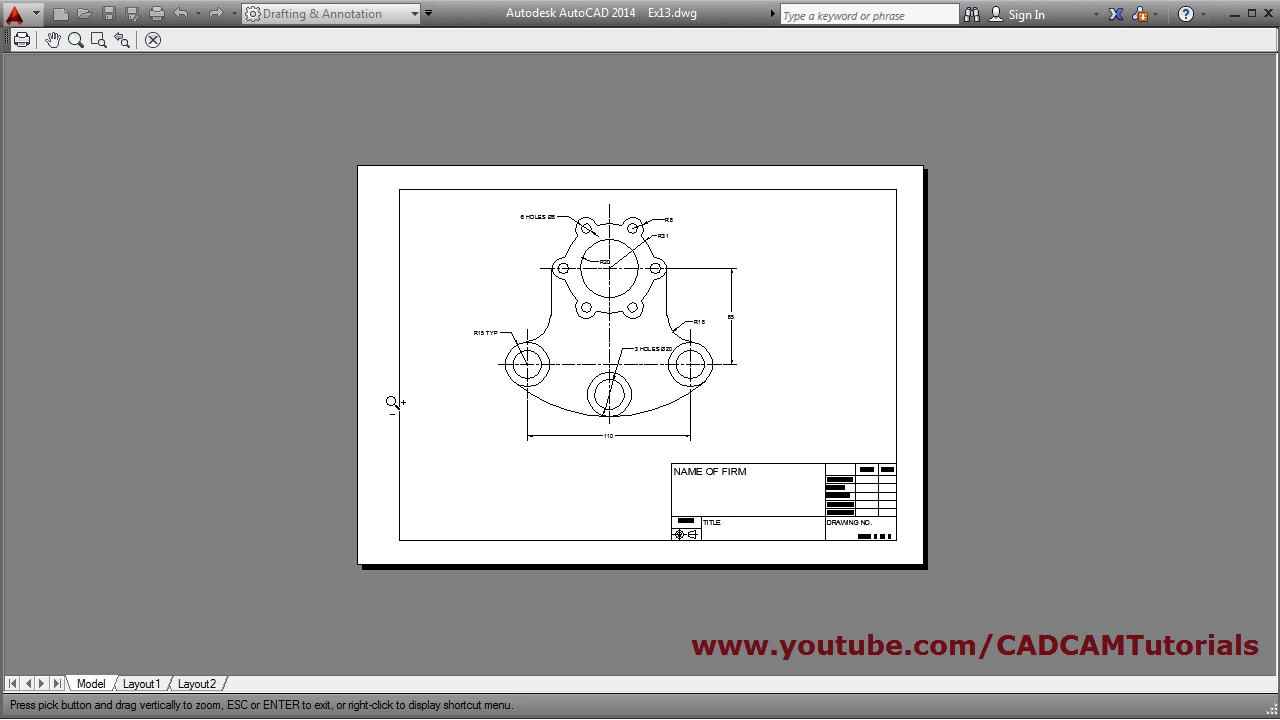
{"action": "right_click", "coordinate": [611, 328]}
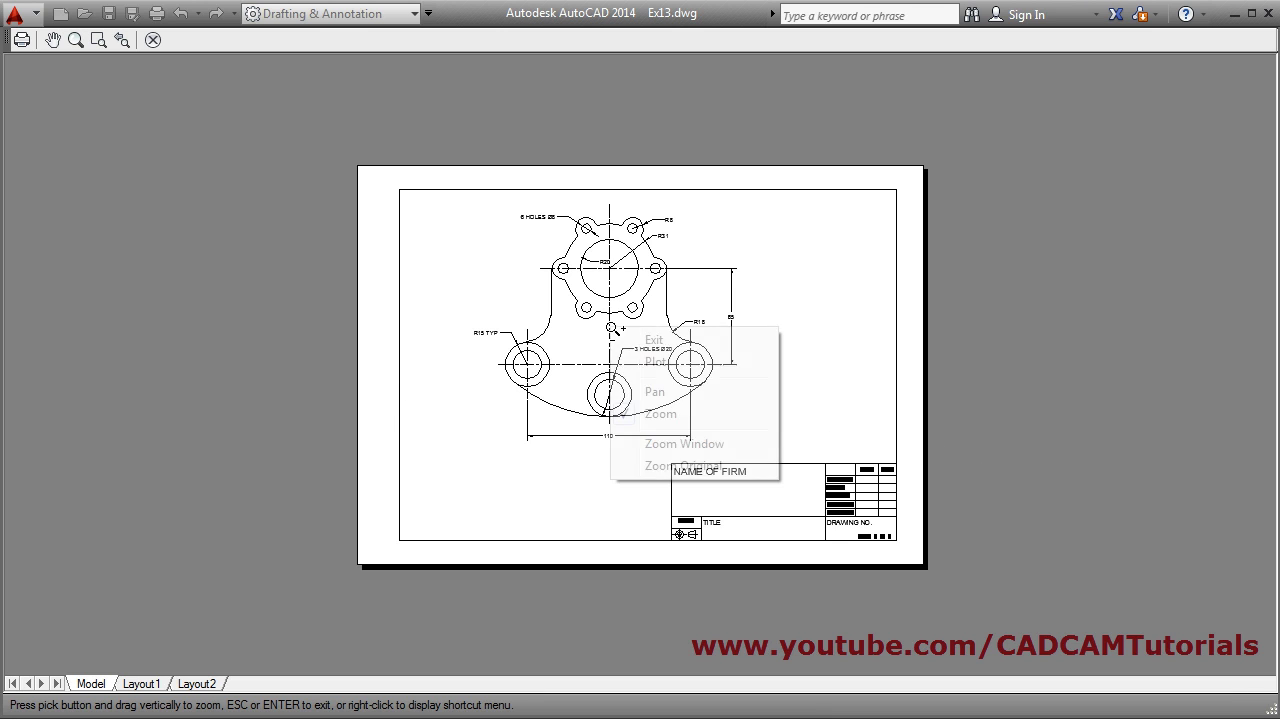
{"action": "left_click", "coordinate": [645, 338]}
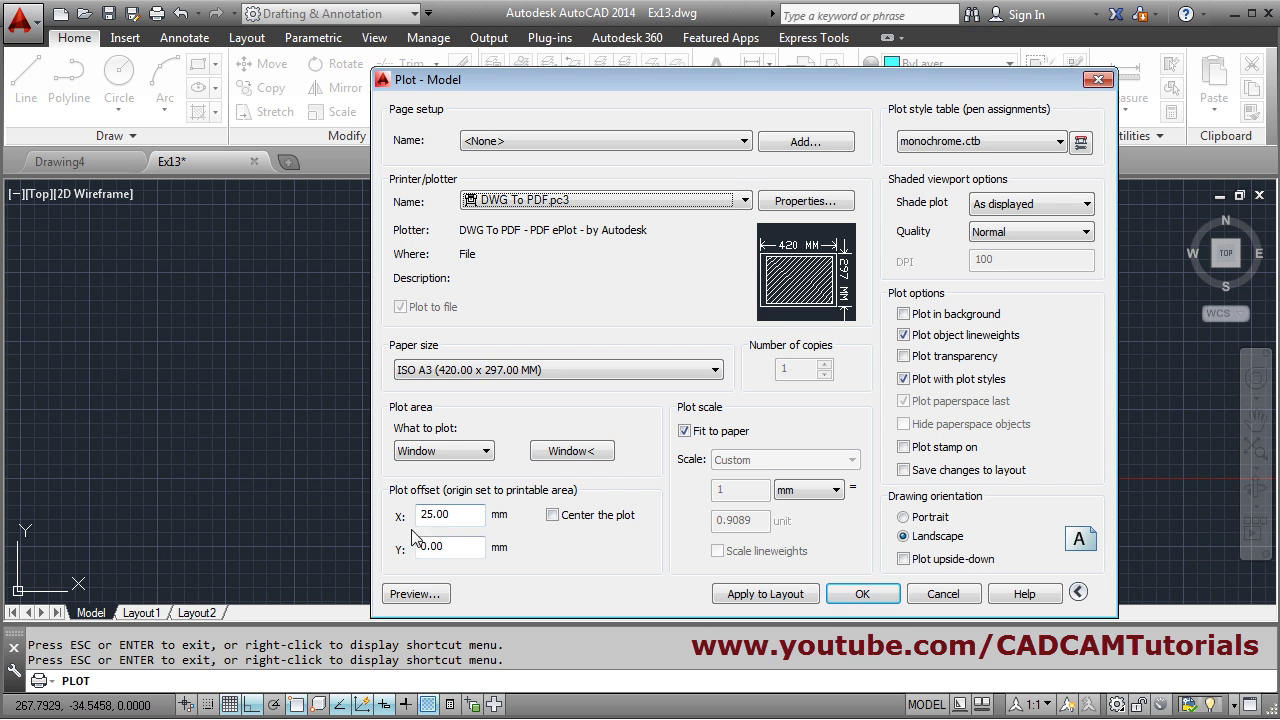
{"action": "left_click", "coordinate": [553, 516]}
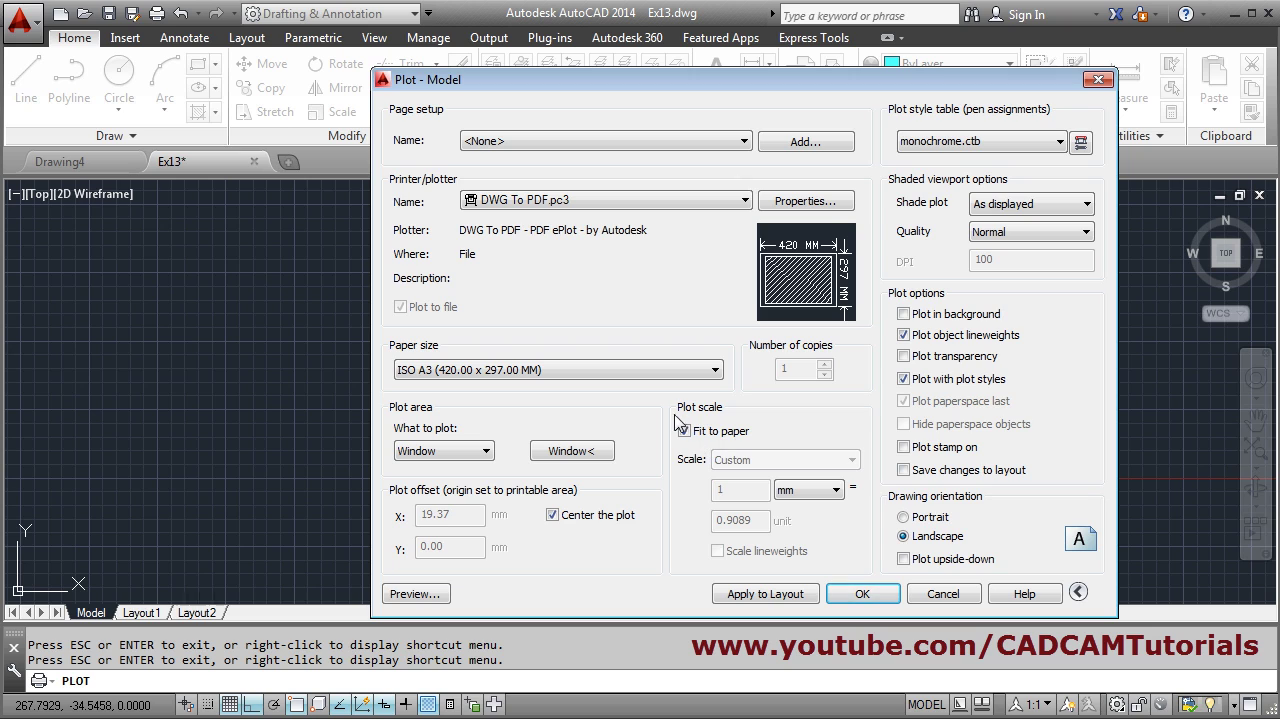
{"action": "left_click", "coordinate": [903, 518]}
{"action": "left_click", "coordinate": [412, 595]}
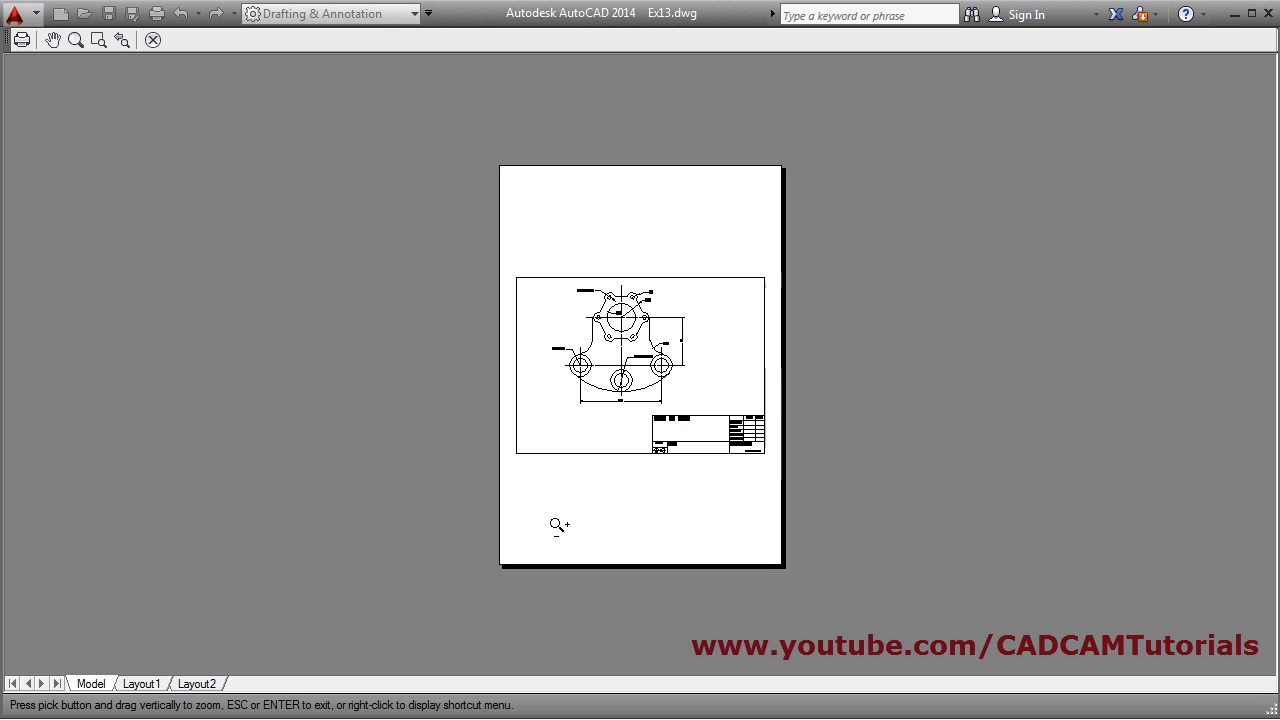
{"action": "right_click", "coordinate": [622, 392]}
{"action": "left_click", "coordinate": [662, 404]}
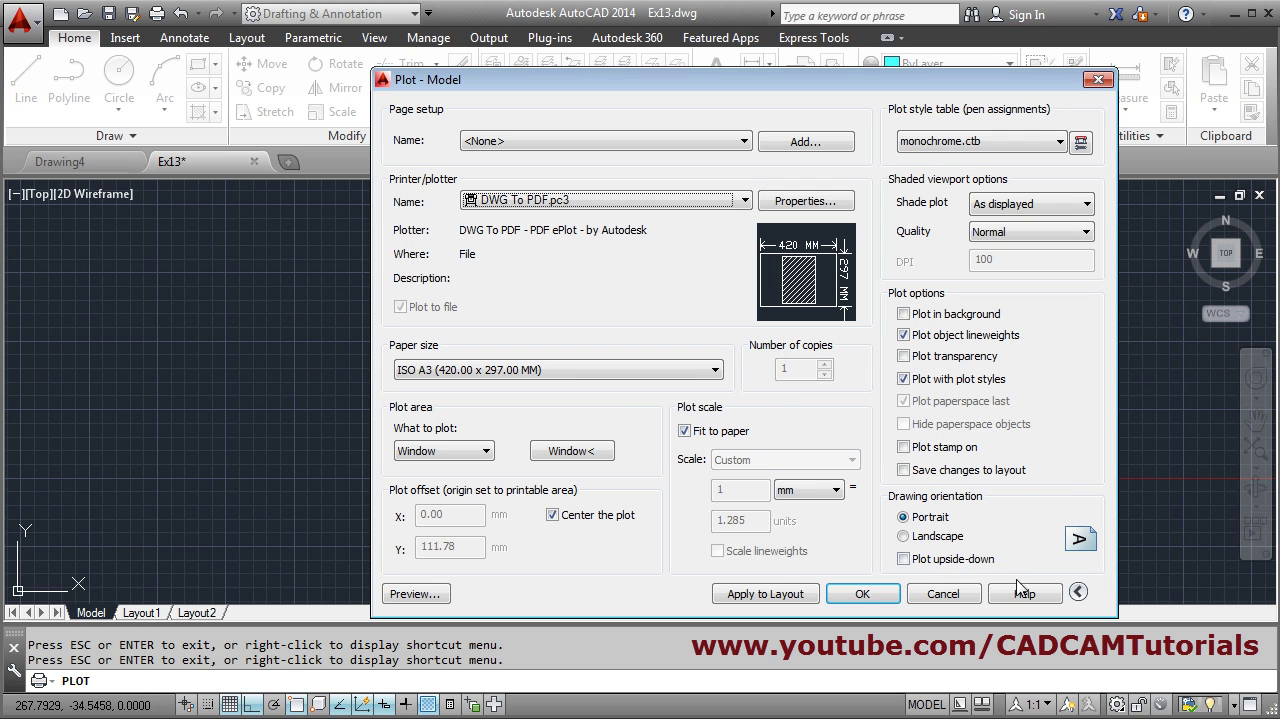
{"action": "left_click", "coordinate": [922, 538]}
{"action": "left_click", "coordinate": [412, 595]}
{"action": "right_click", "coordinate": [679, 426]}
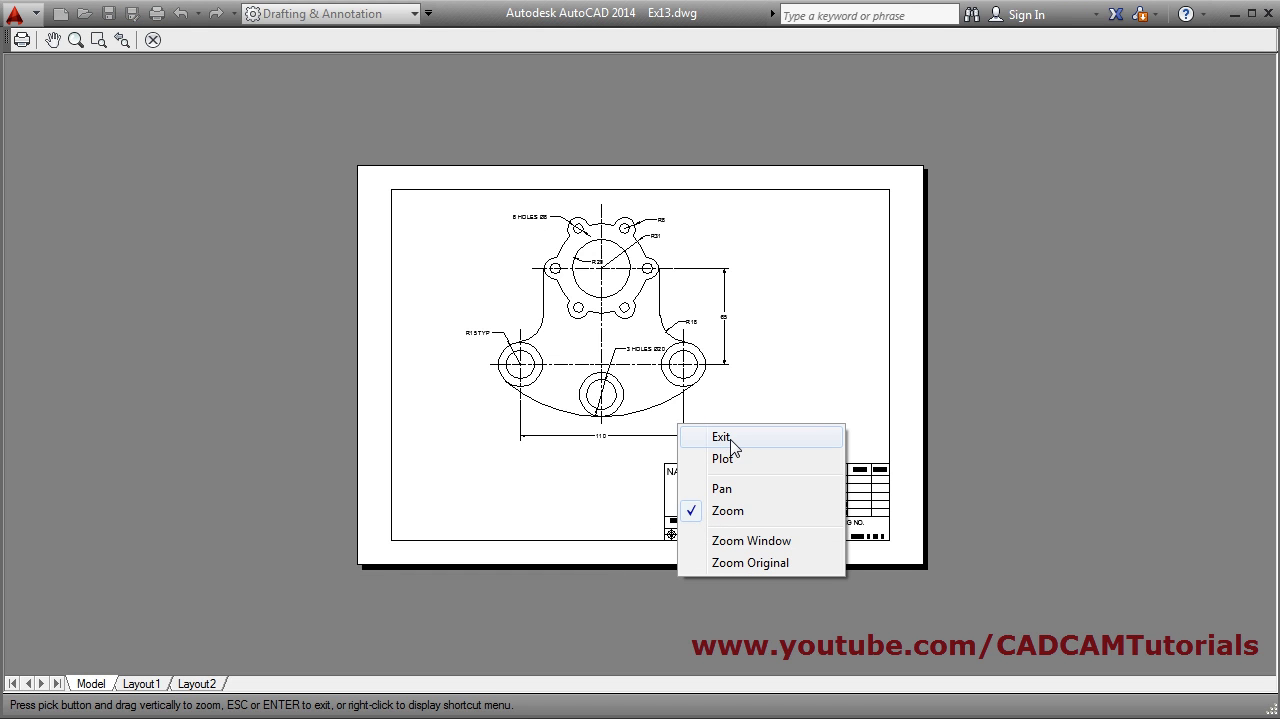
{"action": "left_click", "coordinate": [730, 442]}
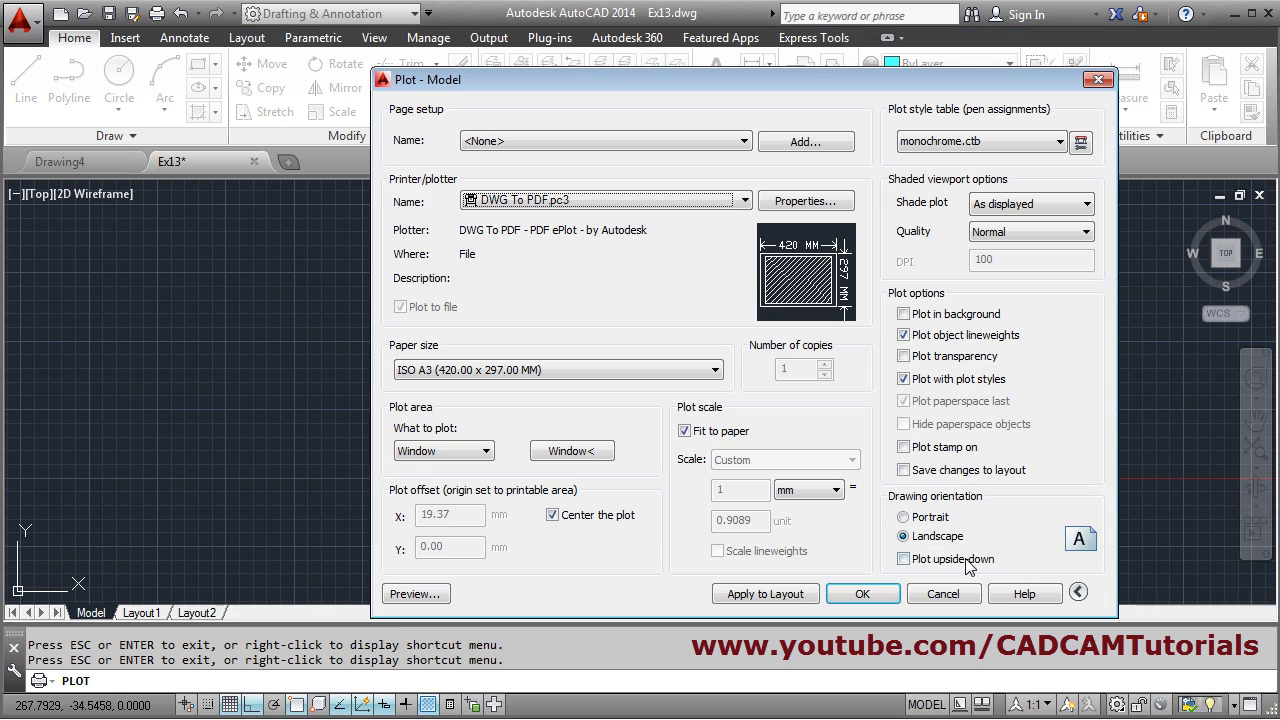
Turn off Fit to paper, set the plot scale to 1:2, and preview it.
{"action": "left_click", "coordinate": [684, 431]}
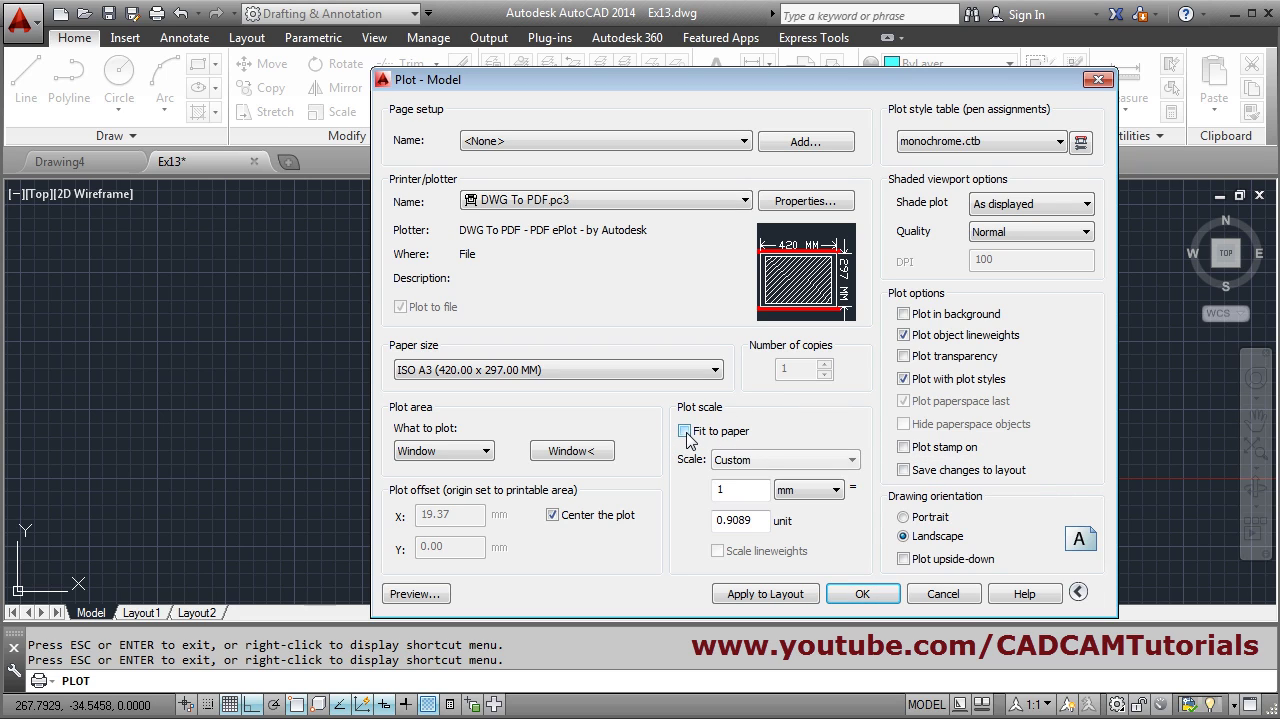
{"action": "left_click", "coordinate": [792, 461]}
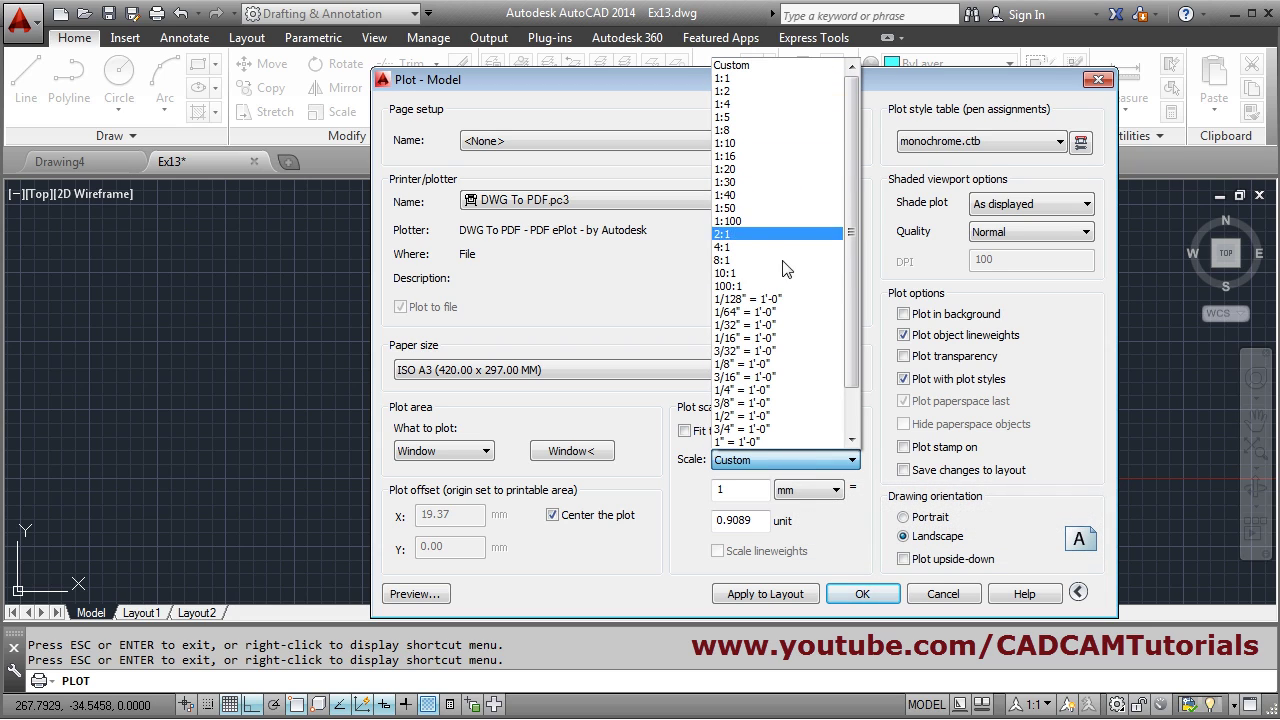
{"action": "left_click", "coordinate": [749, 95]}
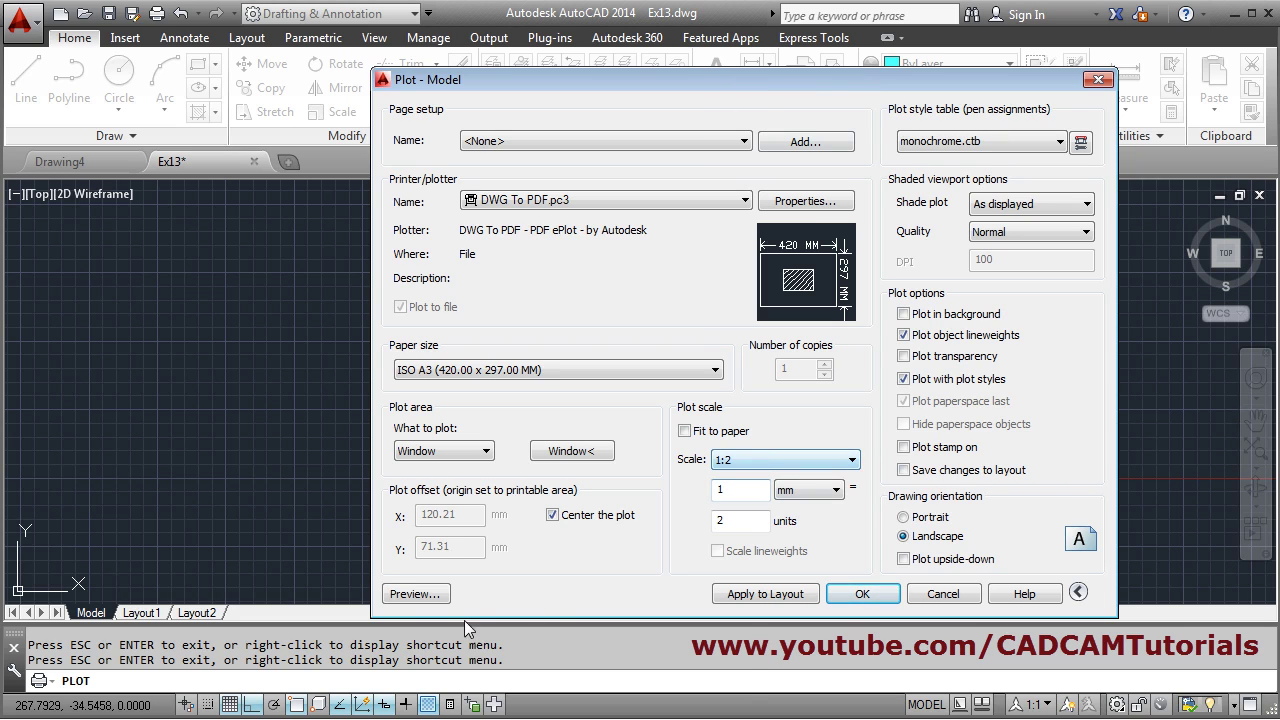
{"action": "left_click", "coordinate": [443, 598]}
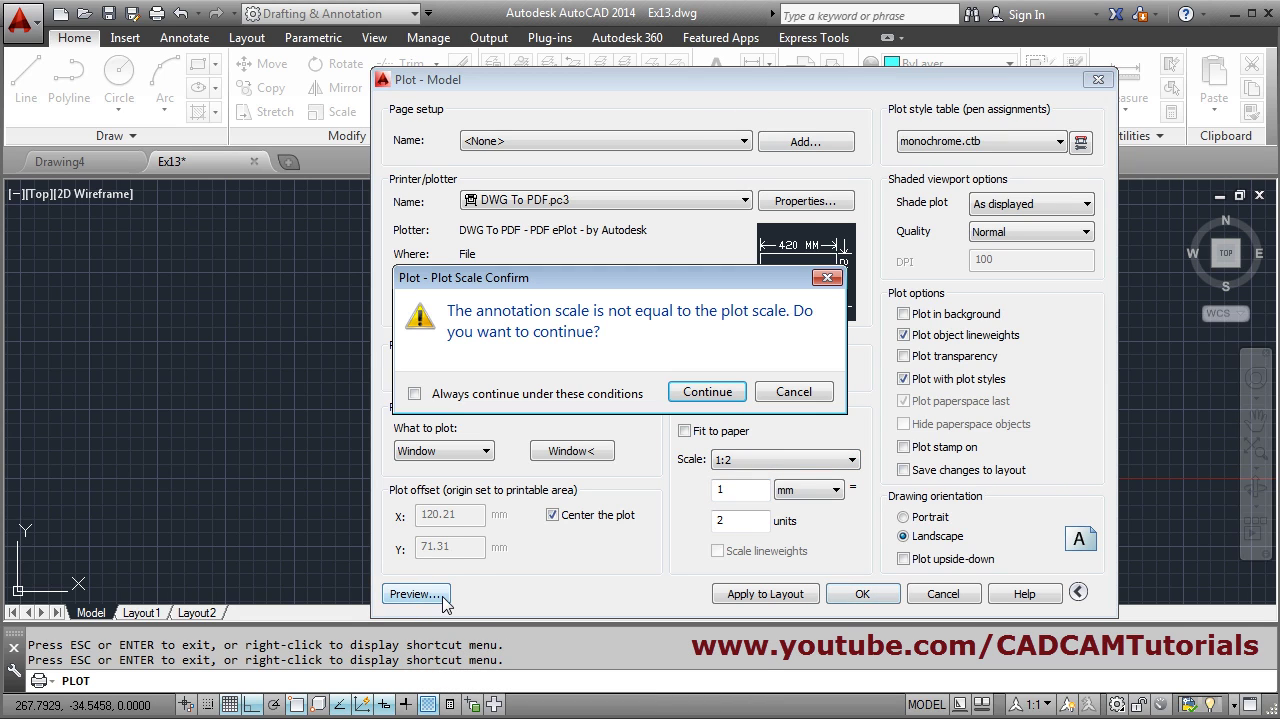
{"action": "left_click", "coordinate": [720, 401]}
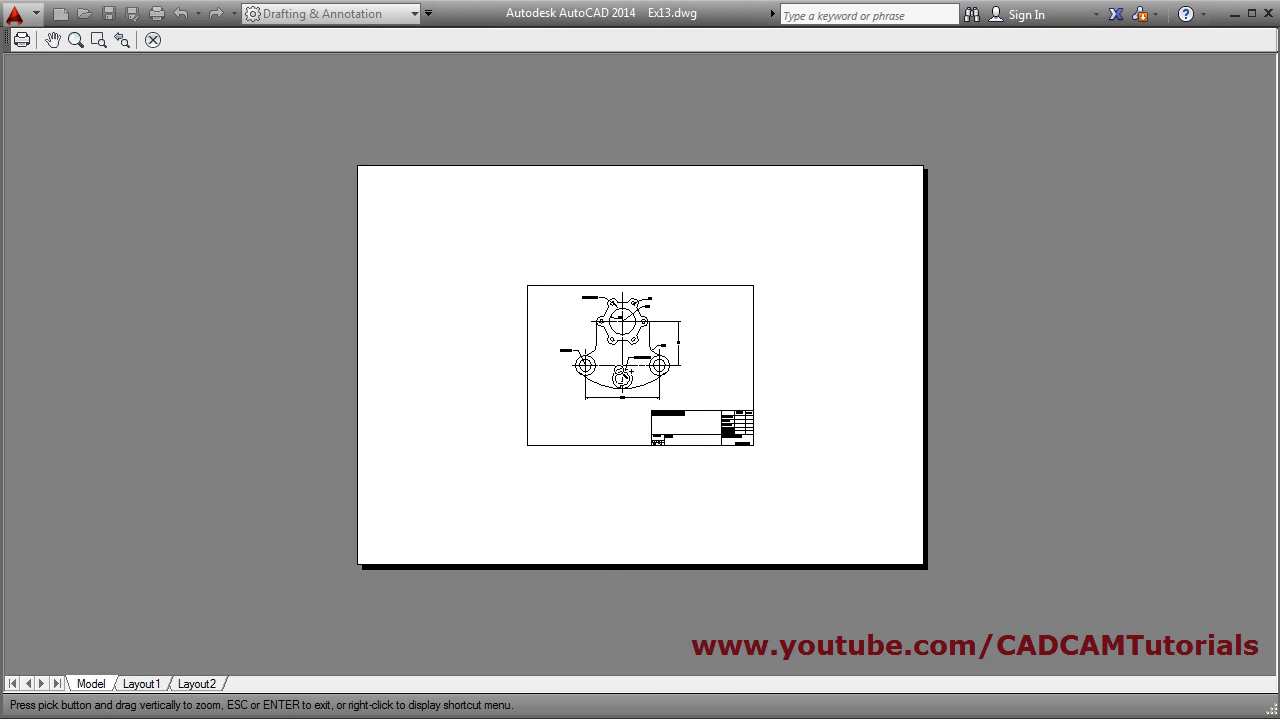
{"action": "right_click", "coordinate": [617, 368]}
{"action": "left_click", "coordinate": [660, 382]}
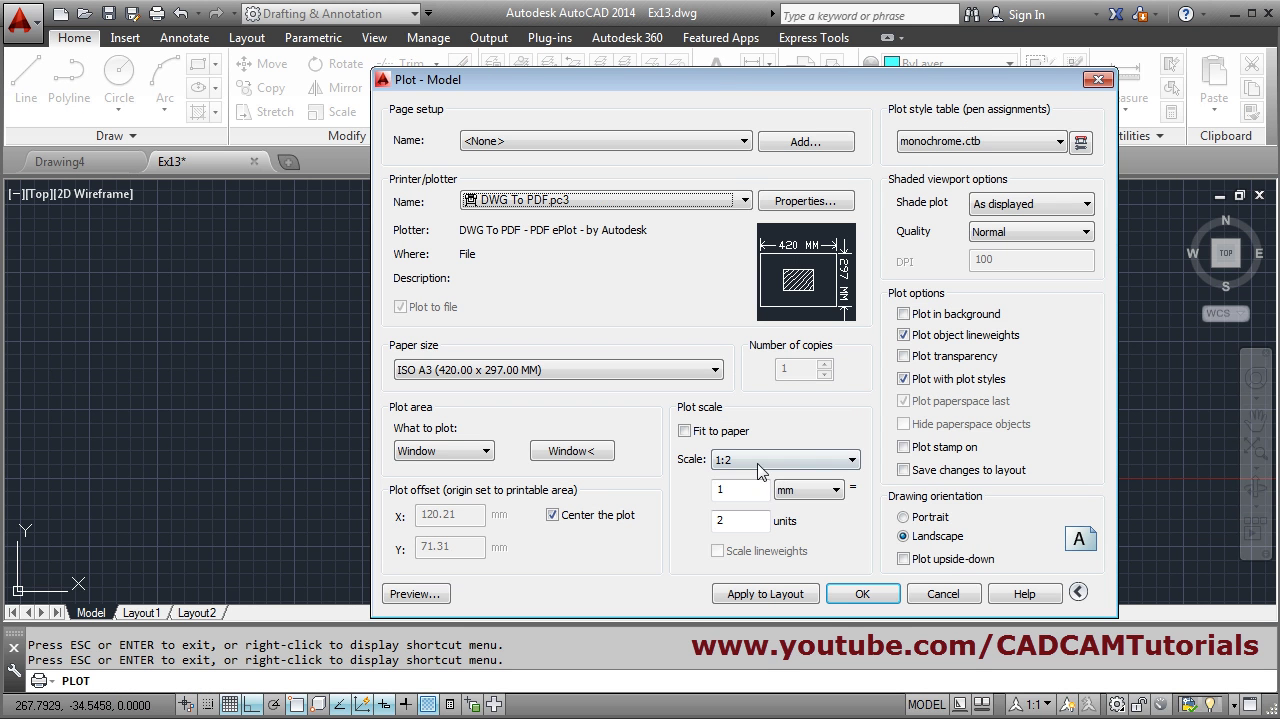
Change the plot scale to 2:1 and preview the enlarged drawing.
{"action": "left_click", "coordinate": [806, 461]}
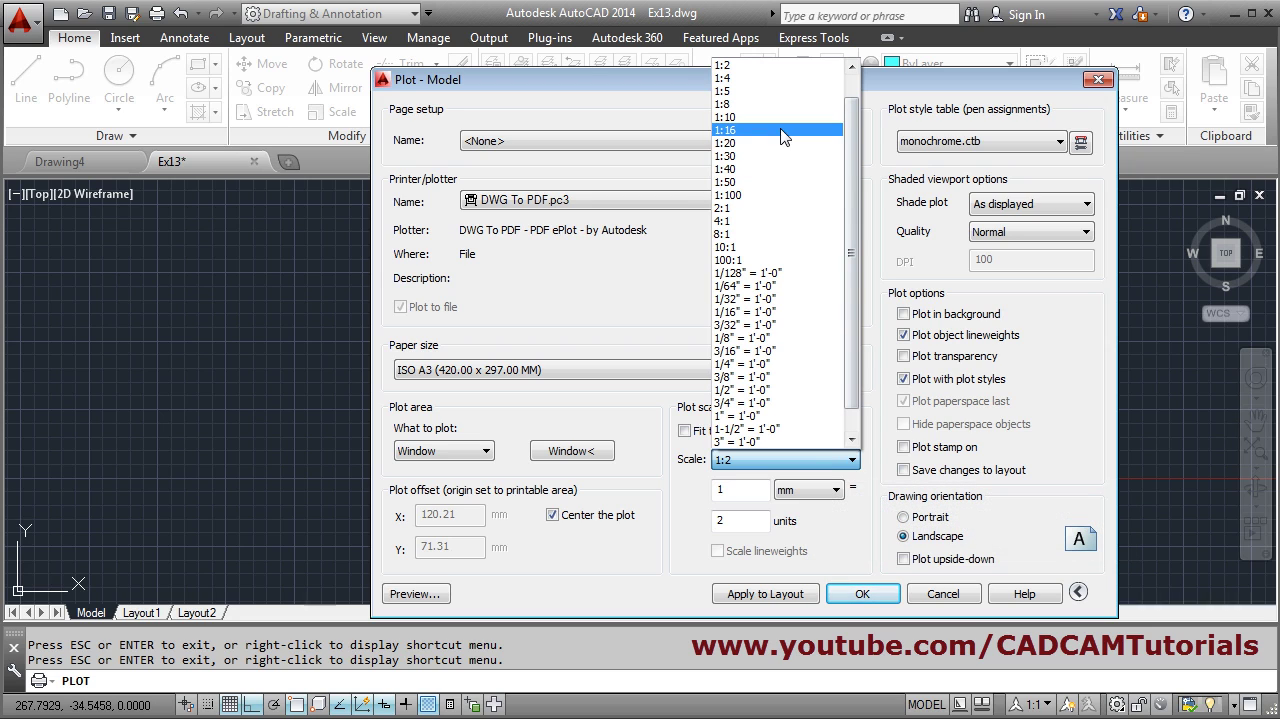
{"action": "left_click", "coordinate": [737, 210]}
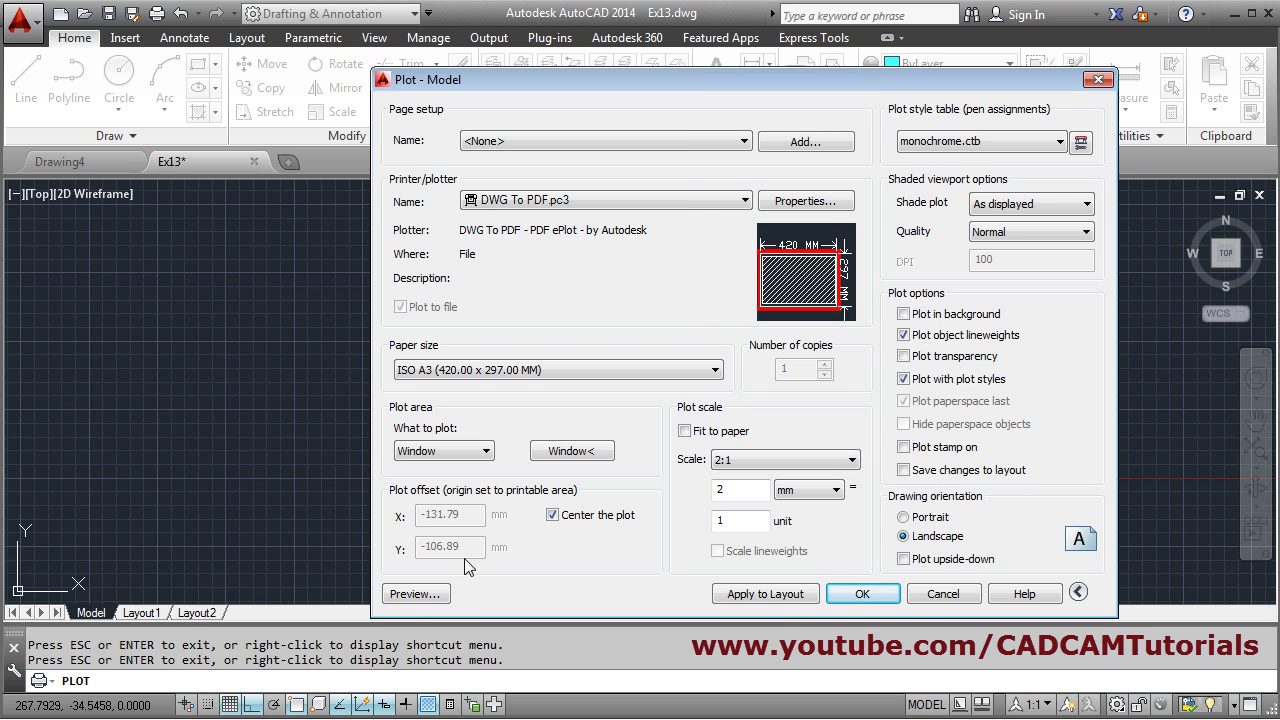
{"action": "left_click", "coordinate": [410, 593]}
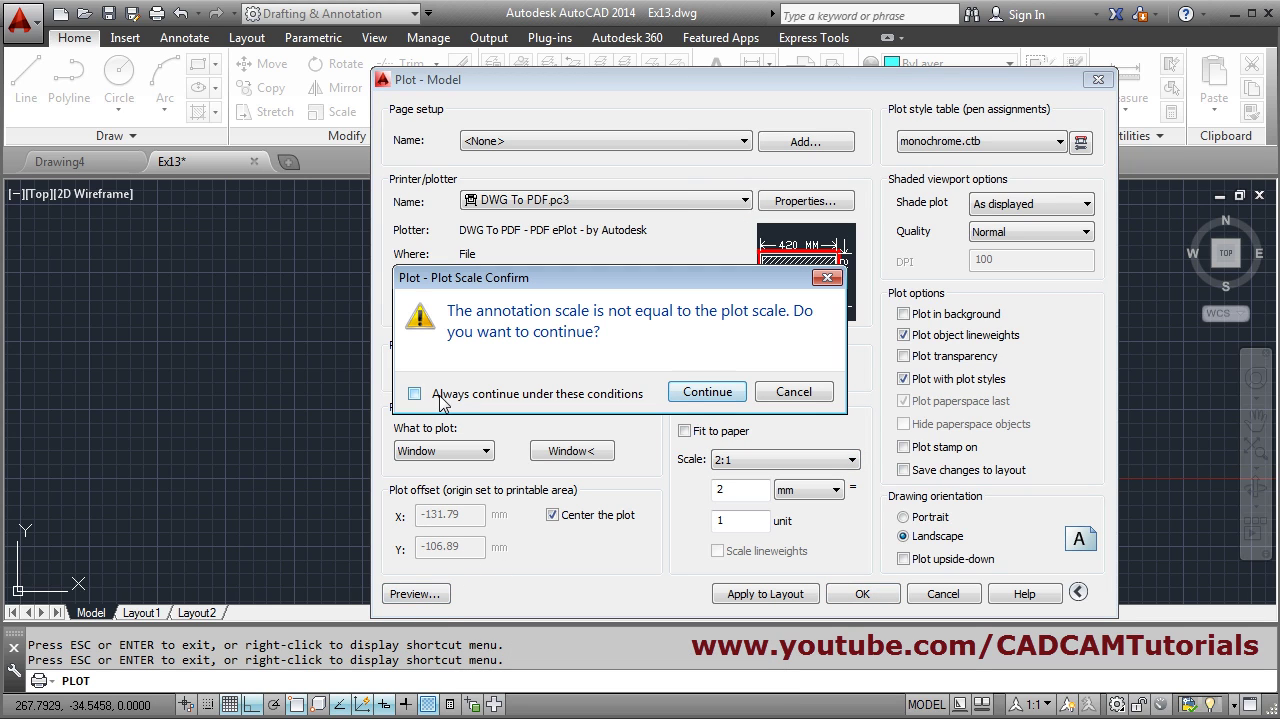
{"action": "left_click", "coordinate": [720, 392]}
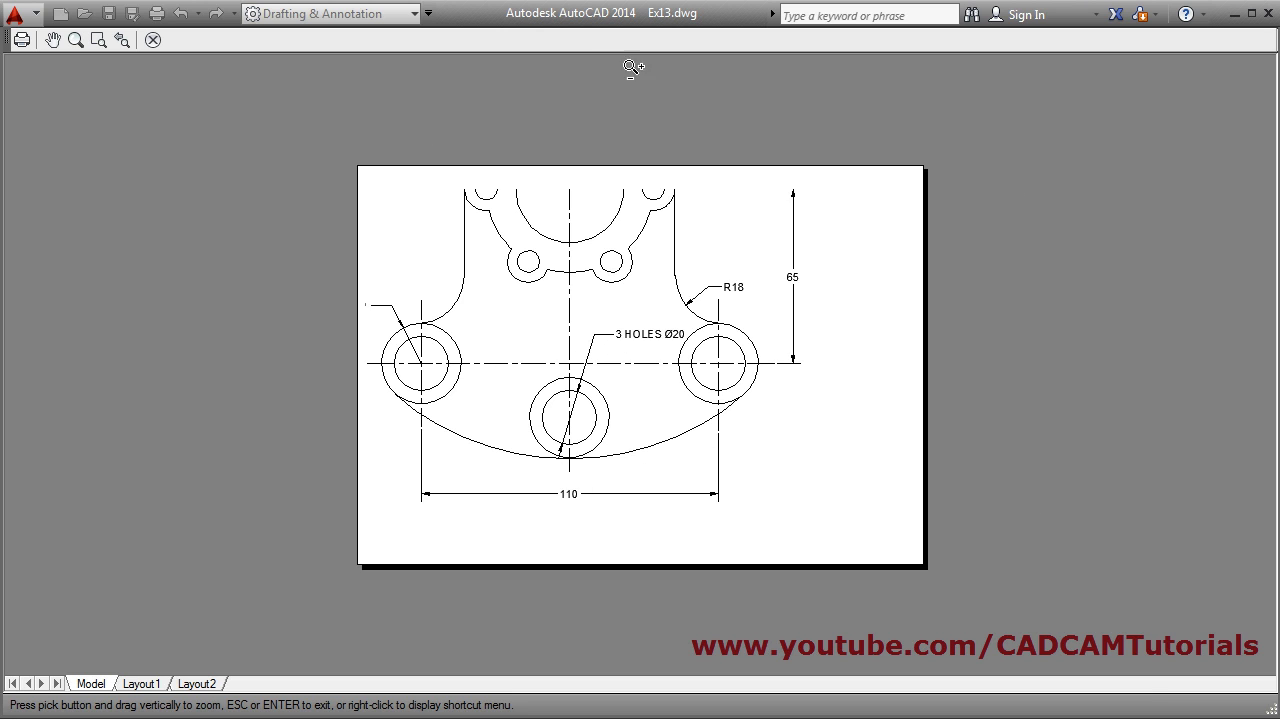
{"action": "right_click", "coordinate": [640, 297]}
{"action": "left_click", "coordinate": [668, 301]}
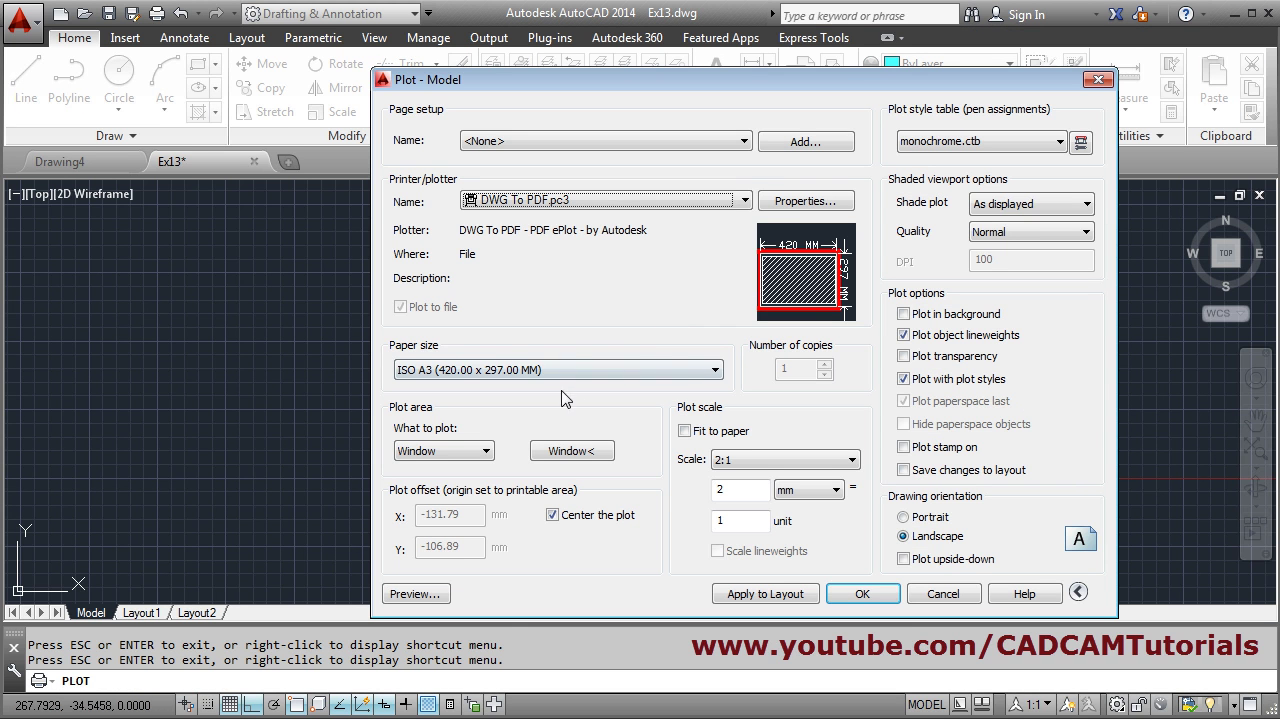
Switch to ISO A2 (594.00 x 420.00 mm) paper and preview the 2:1 plot on it.
{"action": "left_click", "coordinate": [477, 383]}
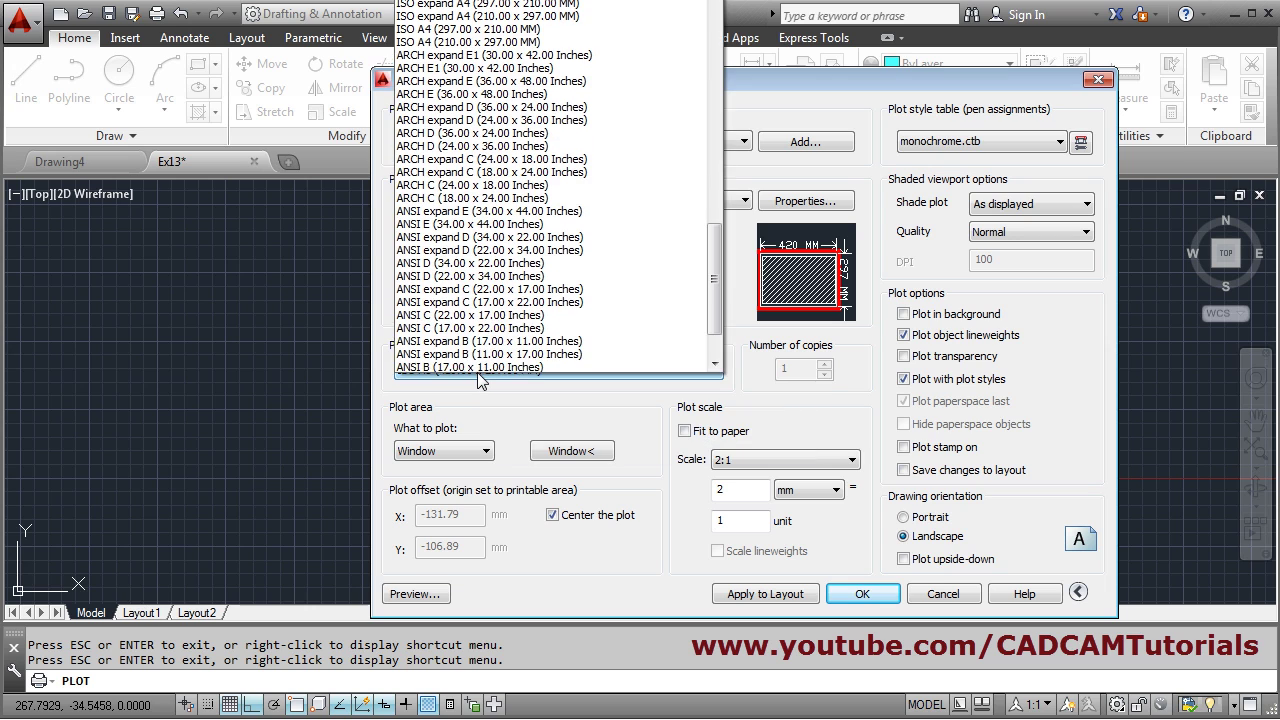
{"action": "scroll", "coordinate": [528, 148], "scroll_direction": "up", "scroll_amount": 4}
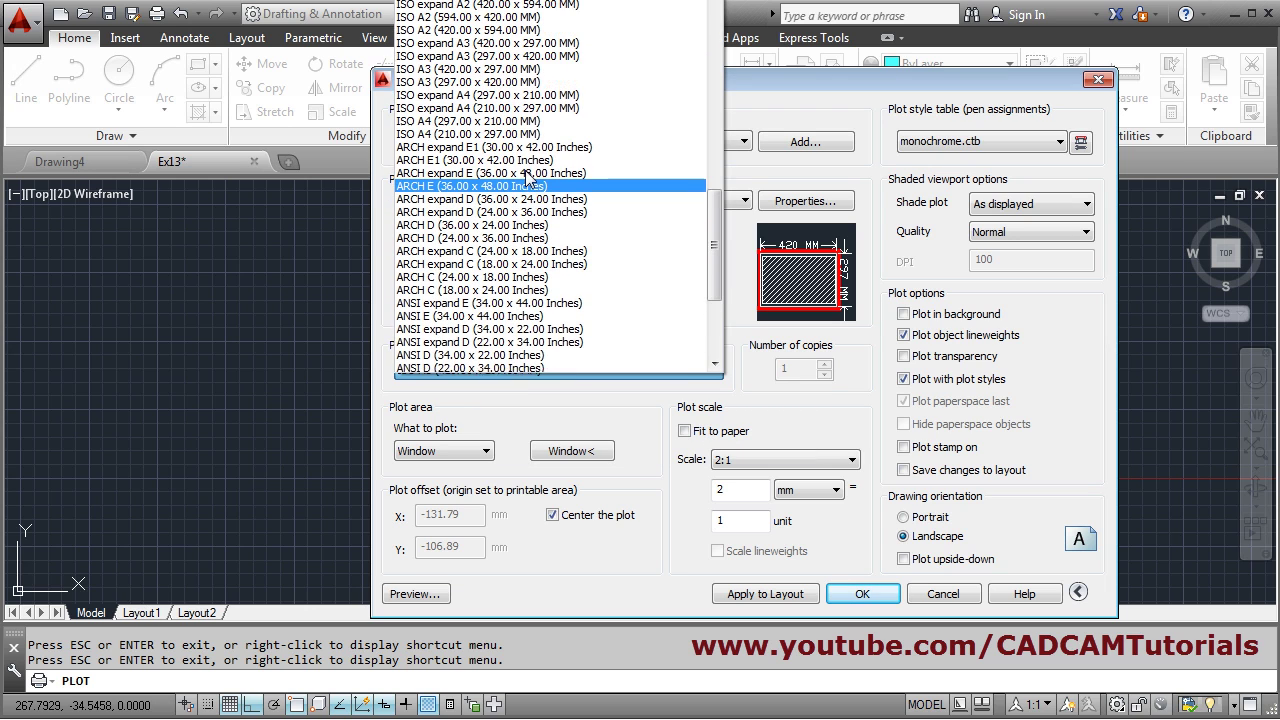
{"action": "left_click", "coordinate": [478, 80]}
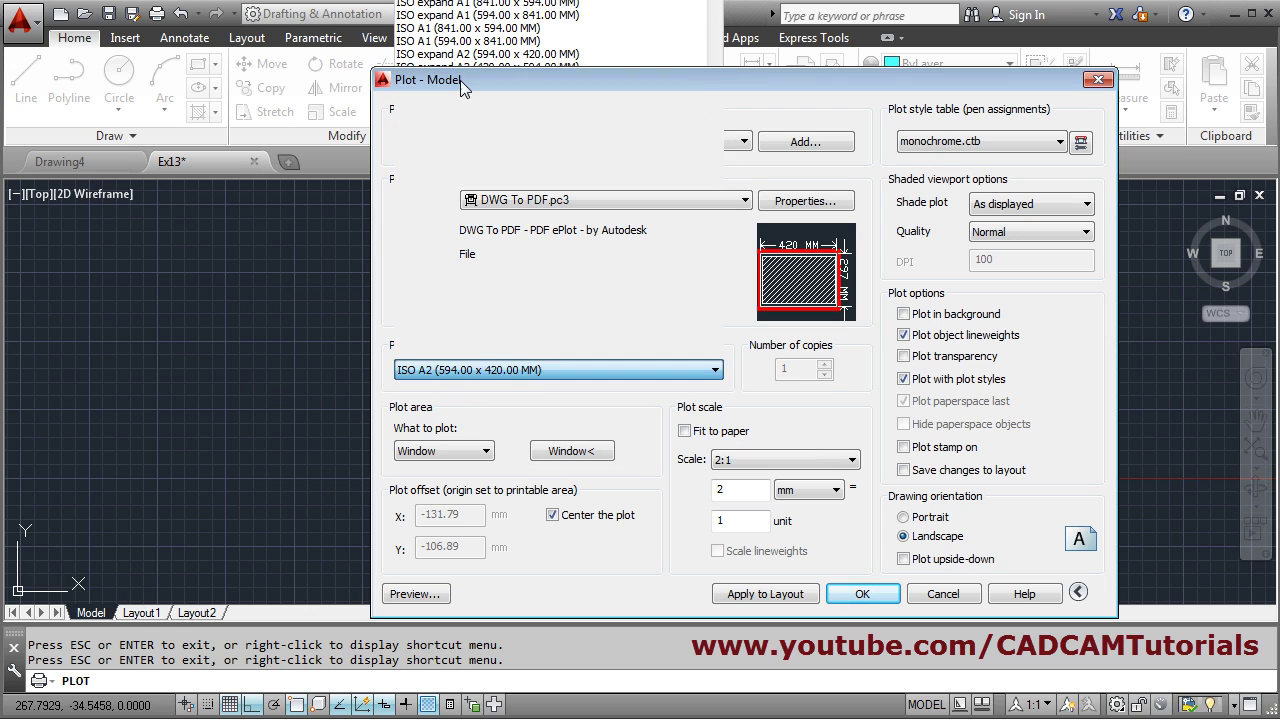
{"action": "left_click", "coordinate": [415, 594]}
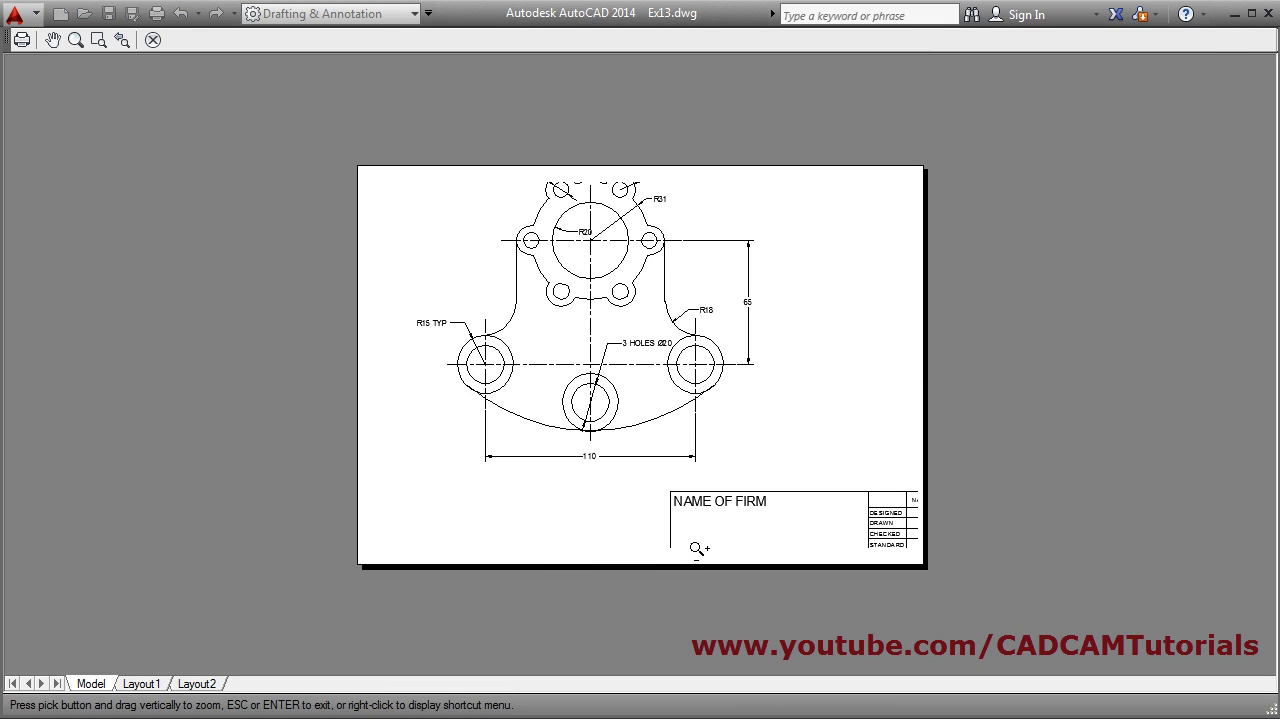
{"action": "right_click", "coordinate": [621, 369]}
{"action": "left_click", "coordinate": [675, 386]}
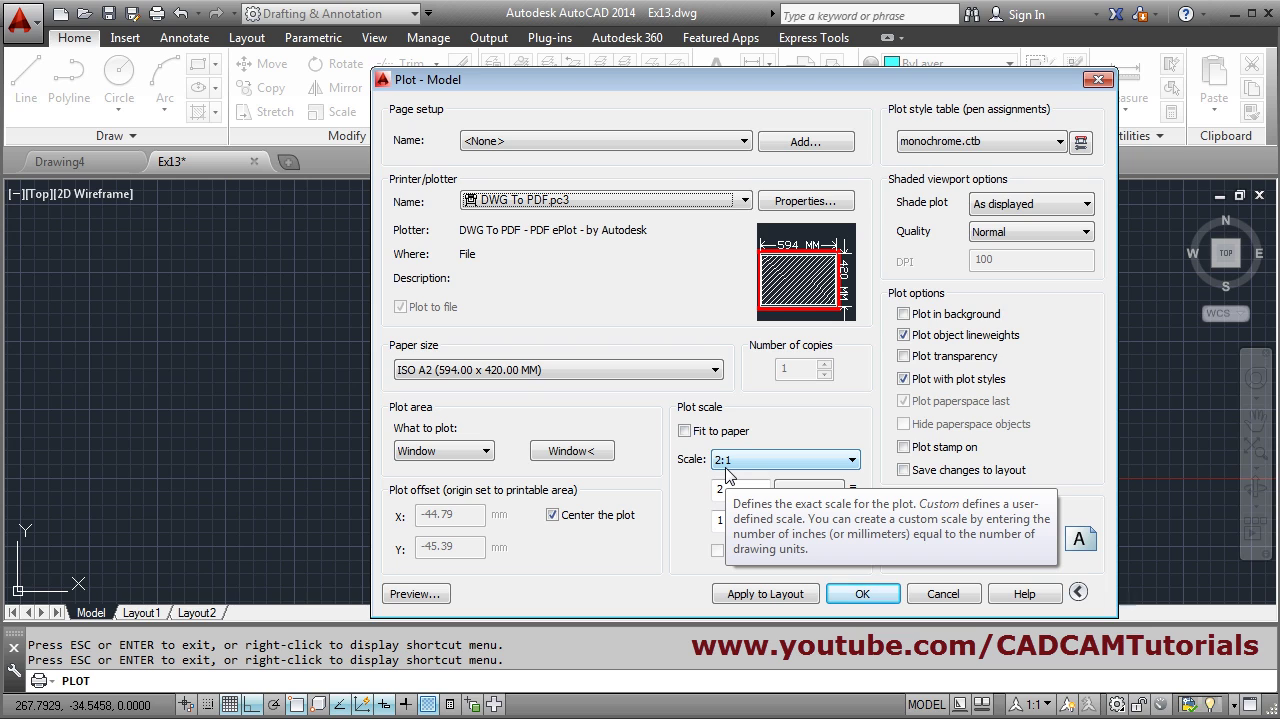
Return to ISO A3 (420 x 297 mm) paper, re-enable Fit to paper, and preview the whole drawing.
{"action": "left_click", "coordinate": [547, 369]}
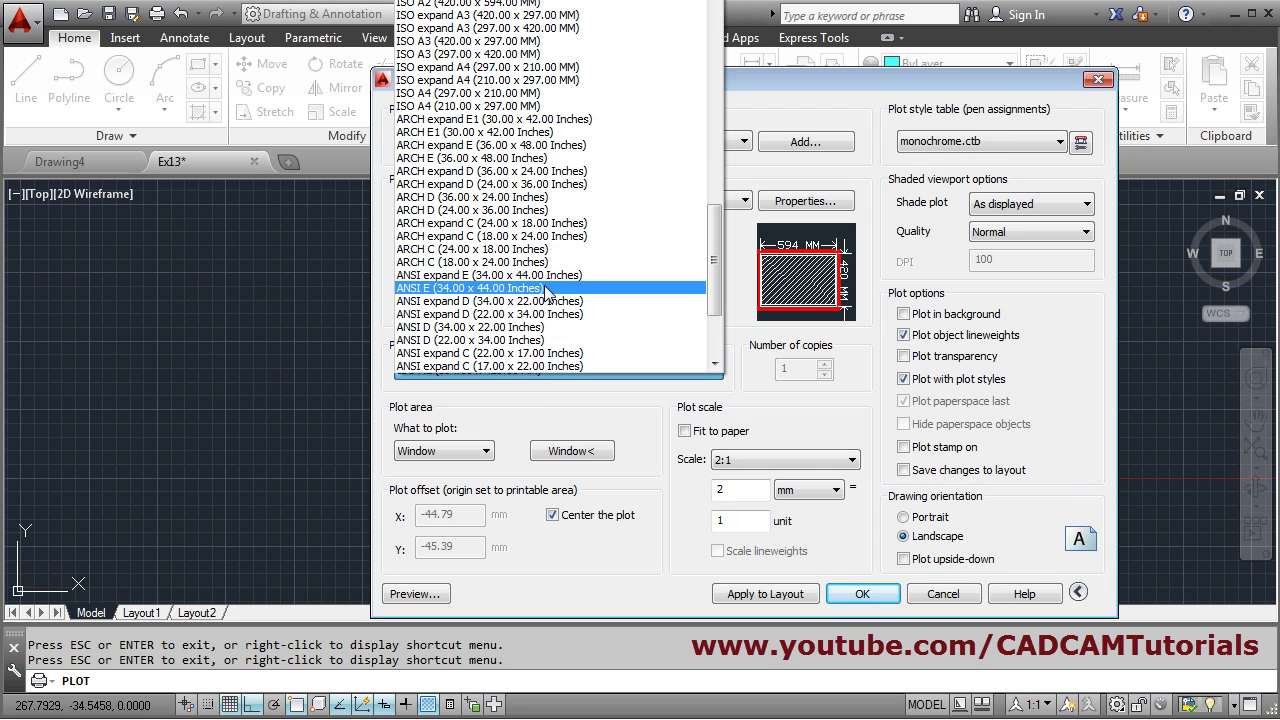
{"action": "scroll", "coordinate": [533, 250], "scroll_direction": "up", "scroll_amount": 2}
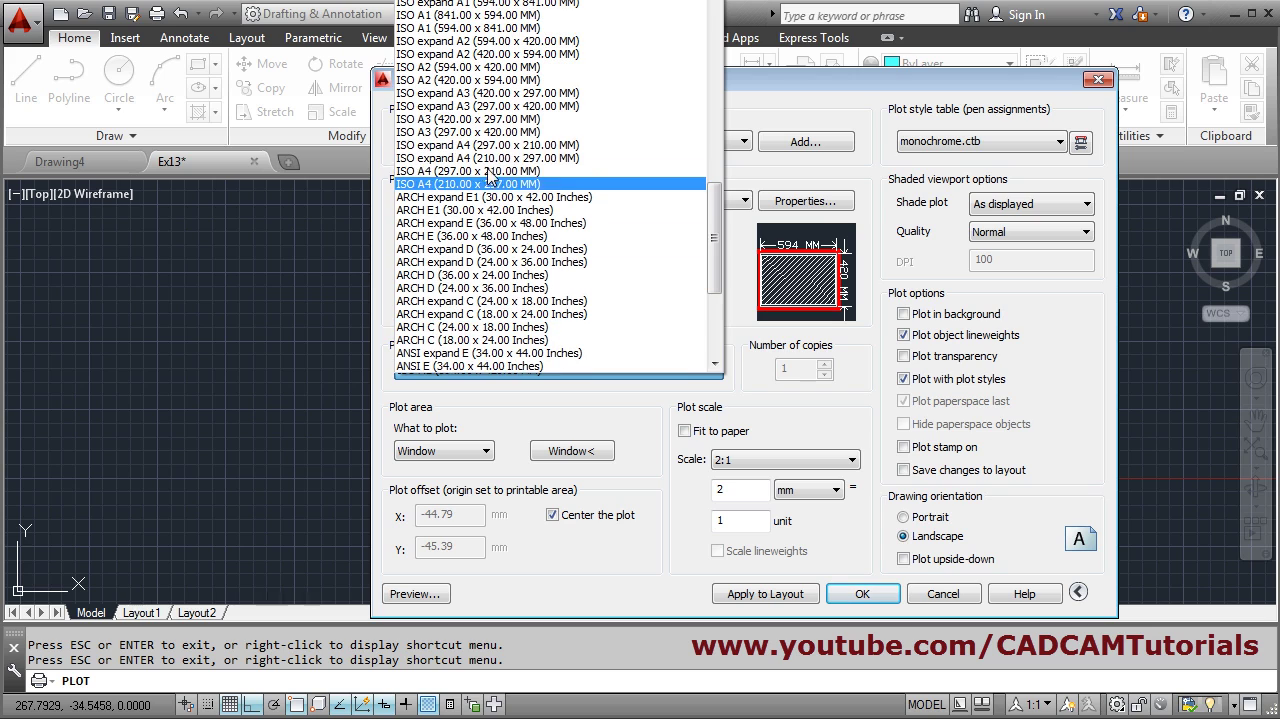
{"action": "left_click", "coordinate": [457, 122]}
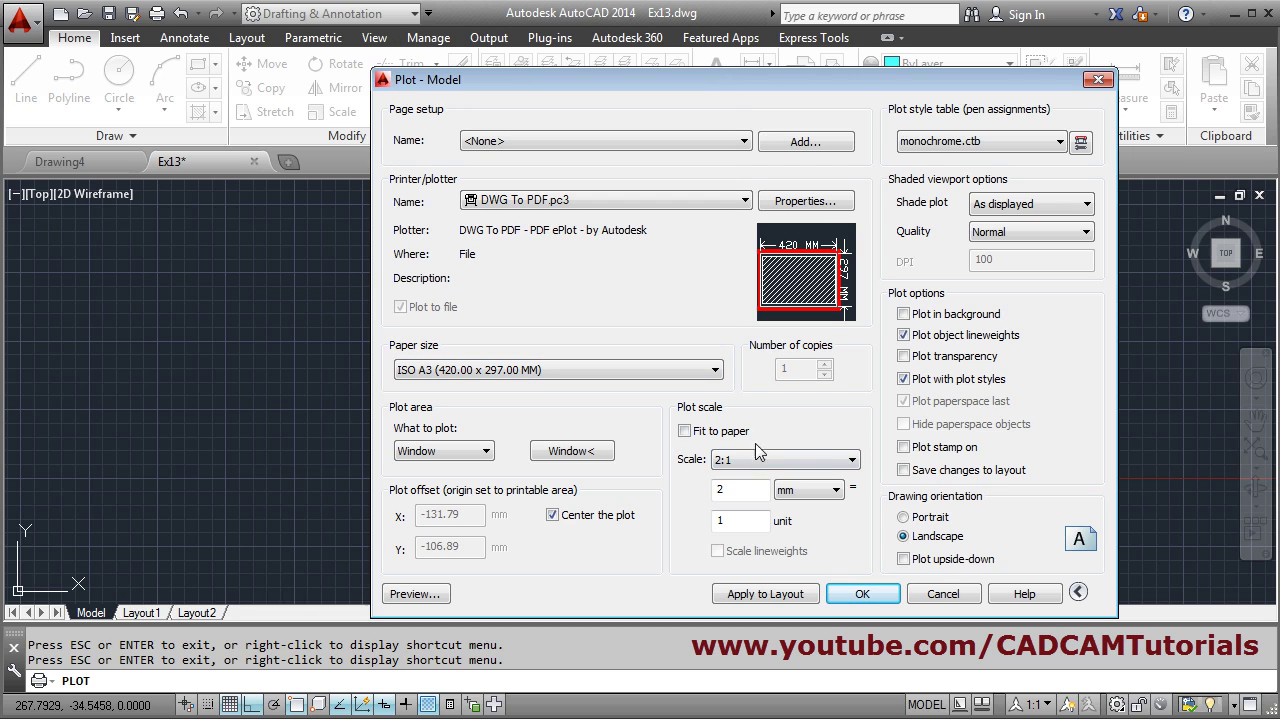
{"action": "left_click", "coordinate": [684, 431]}
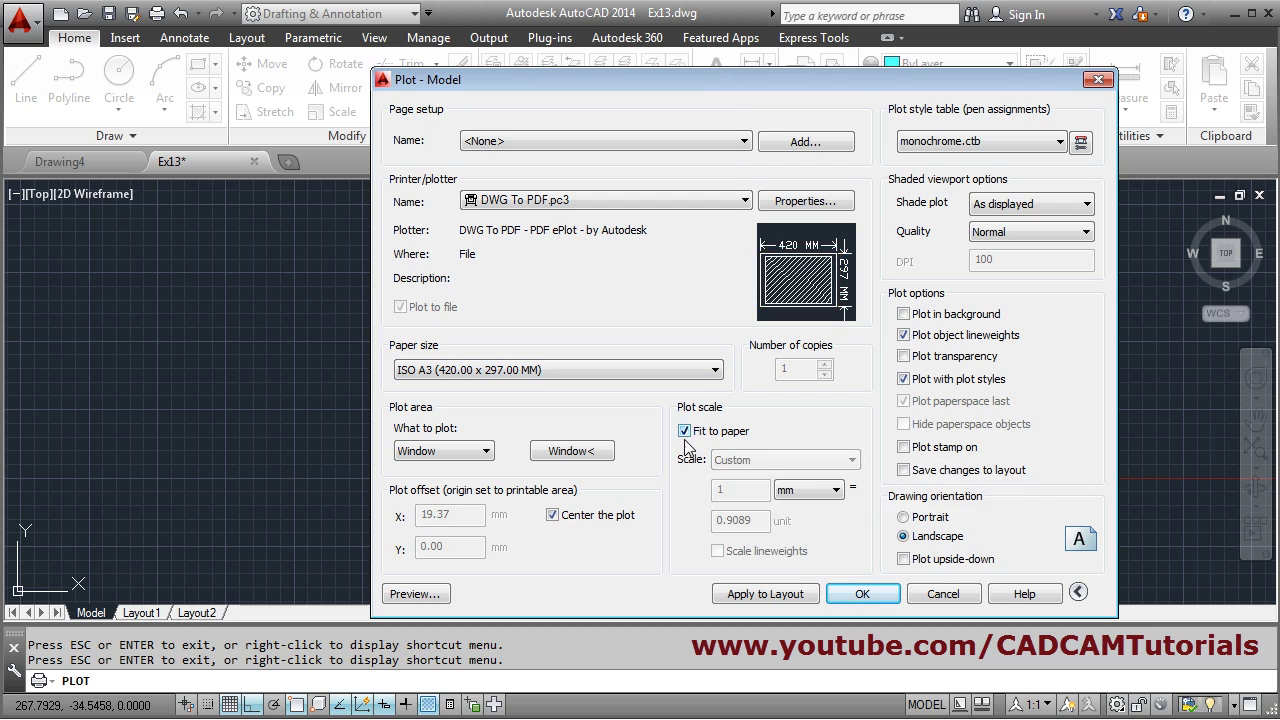
{"action": "left_click", "coordinate": [836, 491]}
{"action": "left_click", "coordinate": [414, 594]}
{"action": "right_click", "coordinate": [614, 341]}
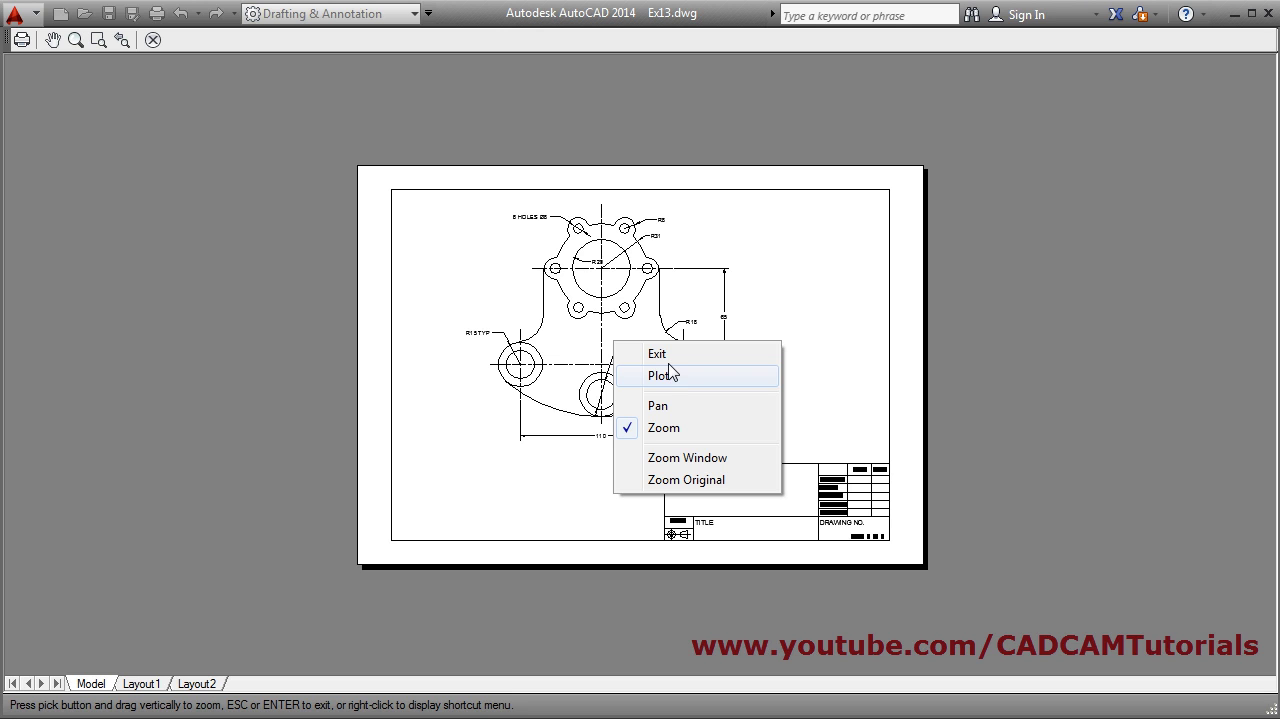
Re-preview the fitted A3 DWG To PDF plot, zoom to inspect it, then exit.
{"action": "left_click", "coordinate": [663, 355]}
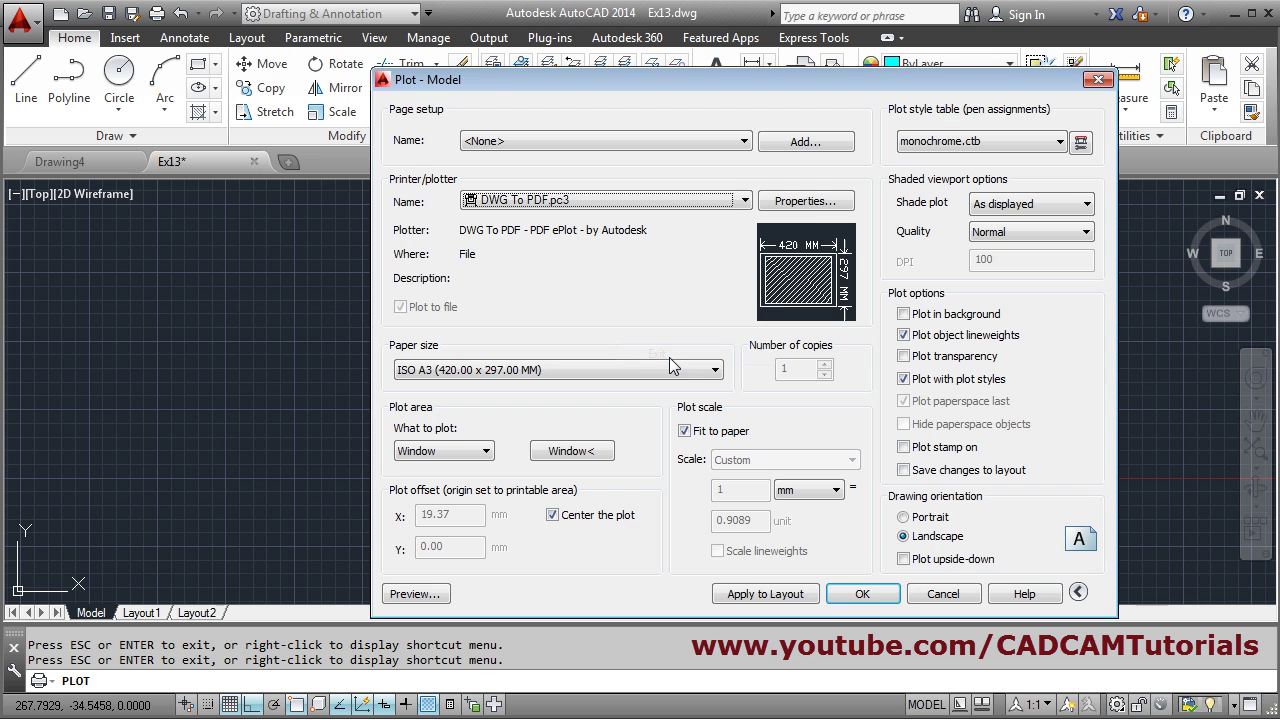
{"action": "left_click", "coordinate": [414, 594]}
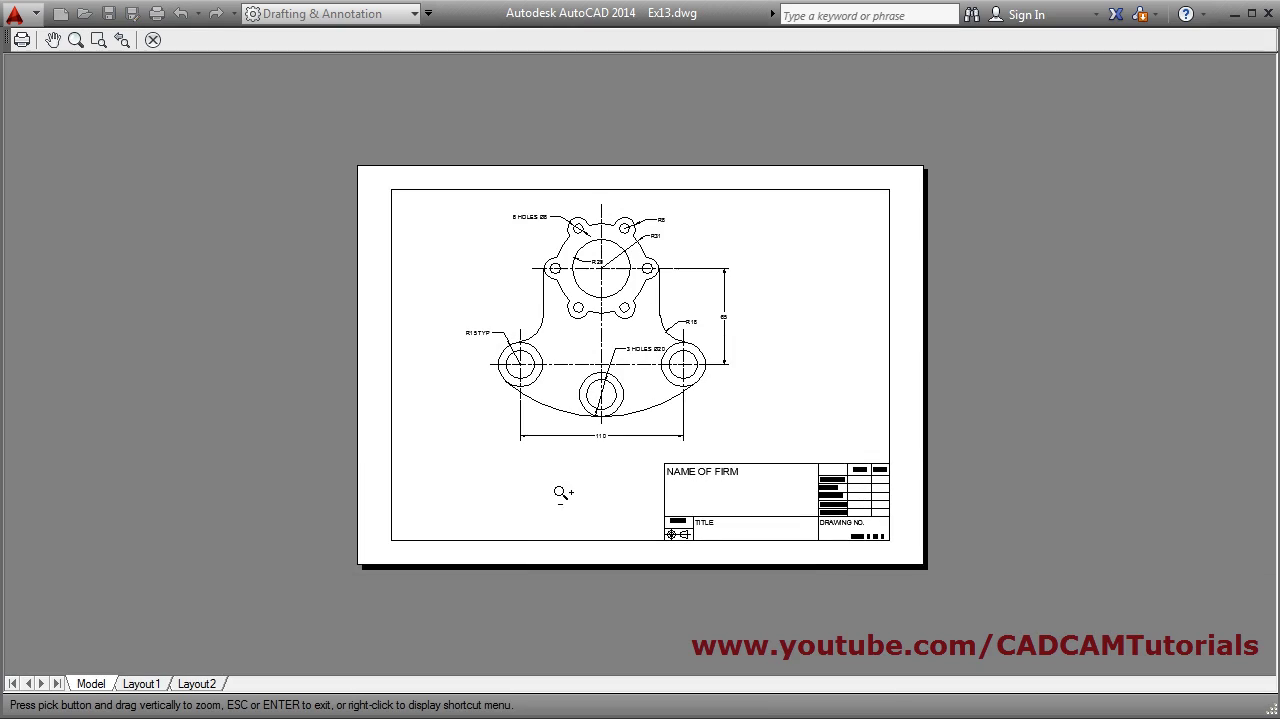
{"action": "scroll", "coordinate": [586, 257], "scroll_direction": "up", "scroll_amount": 6}
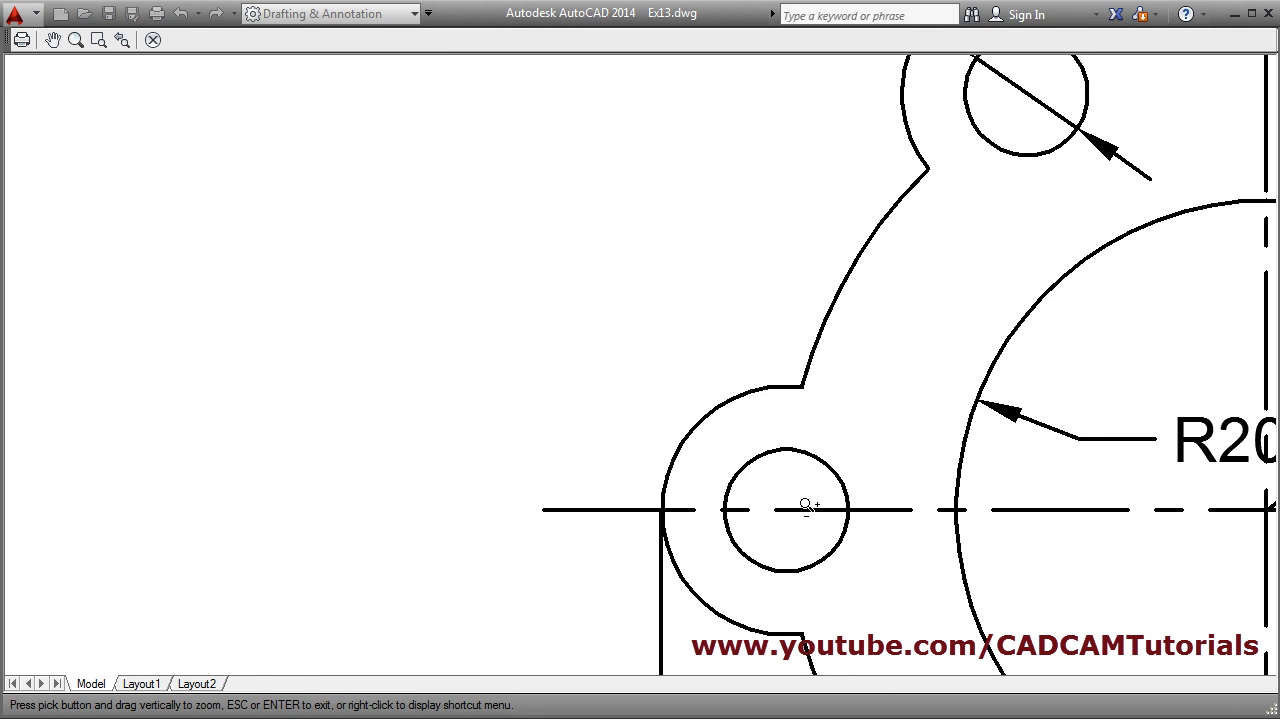
{"action": "scroll", "coordinate": [806, 507], "scroll_direction": "down", "scroll_amount": 6}
{"action": "scroll", "coordinate": [668, 286], "scroll_direction": "up", "scroll_amount": 6}
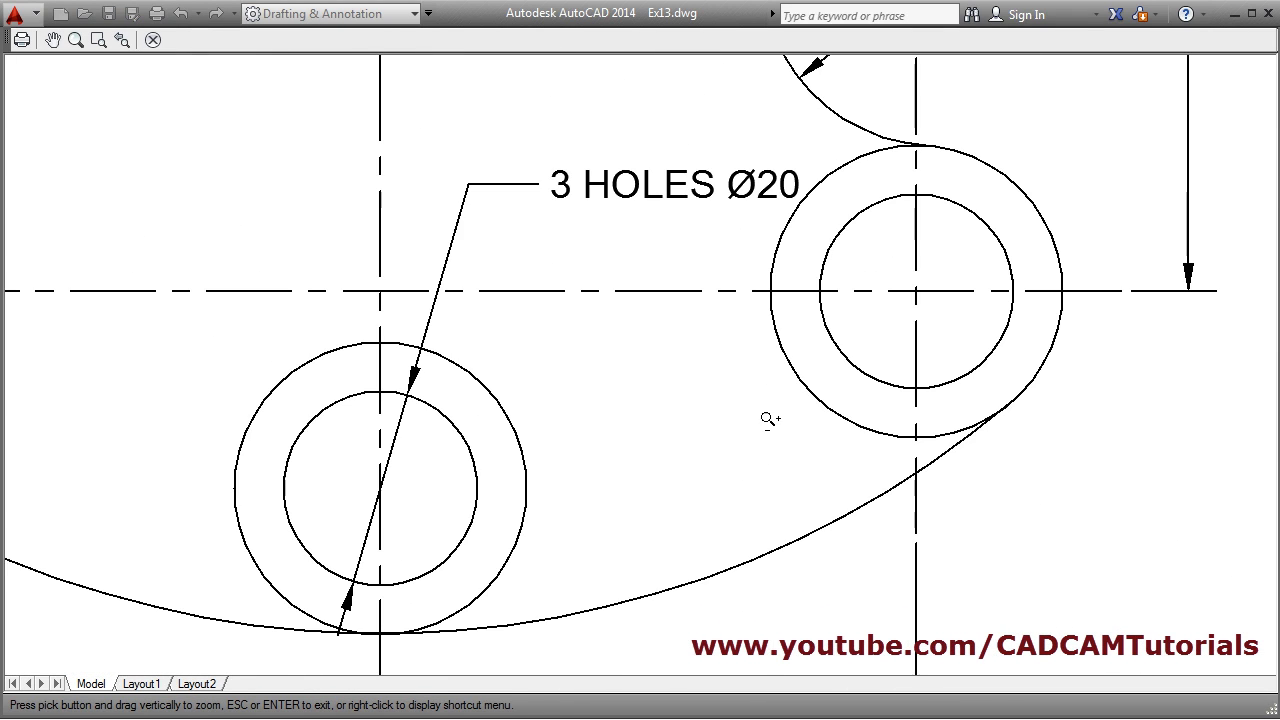
{"action": "scroll", "coordinate": [594, 249], "scroll_direction": "up", "scroll_amount": 5}
{"action": "scroll", "coordinate": [457, 363], "scroll_direction": "down", "scroll_amount": 5}
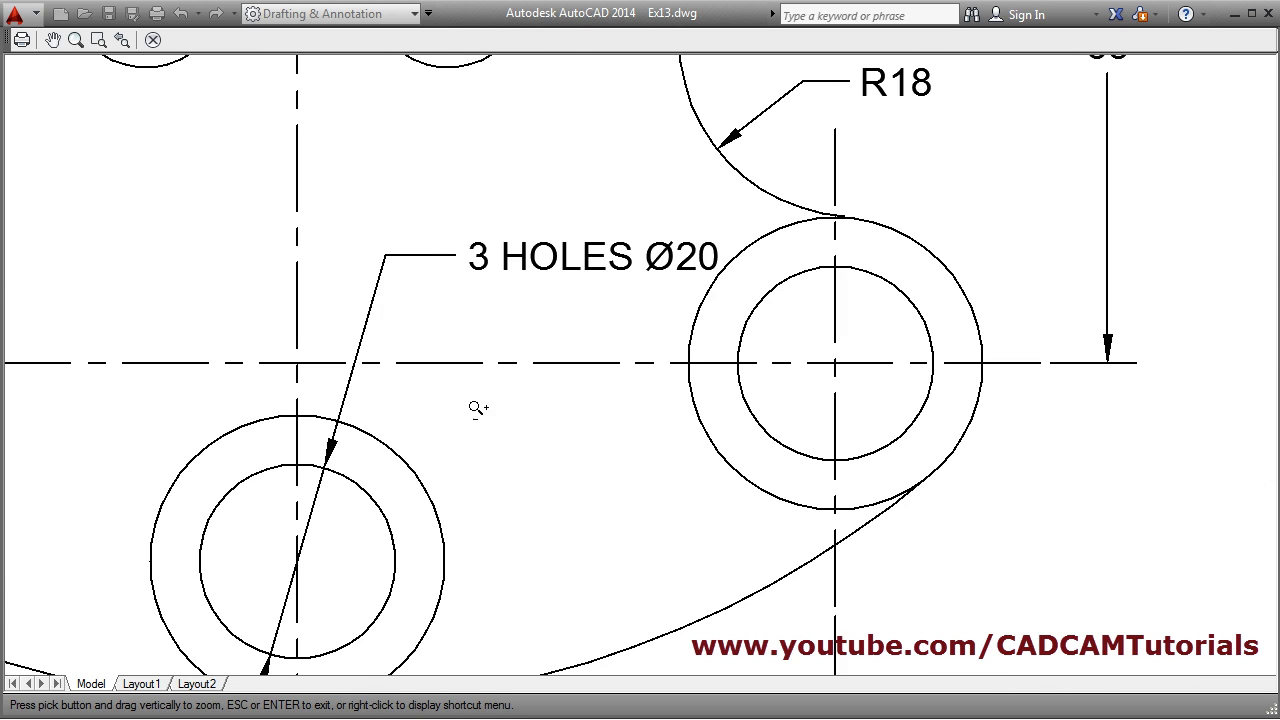
{"action": "scroll", "coordinate": [431, 292], "scroll_direction": "down", "scroll_amount": 4}
{"action": "scroll", "coordinate": [542, 338], "scroll_direction": "up", "scroll_amount": 1}
{"action": "right_click", "coordinate": [520, 313]}
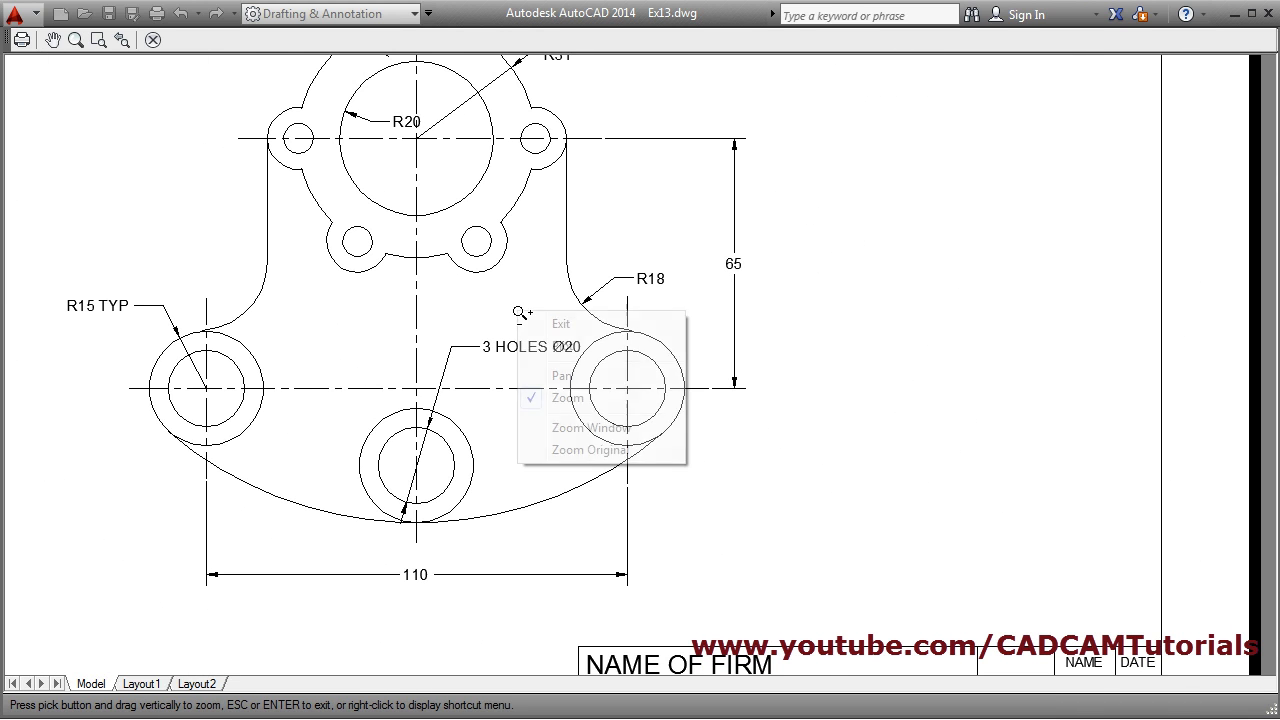
{"action": "left_click", "coordinate": [561, 323]}
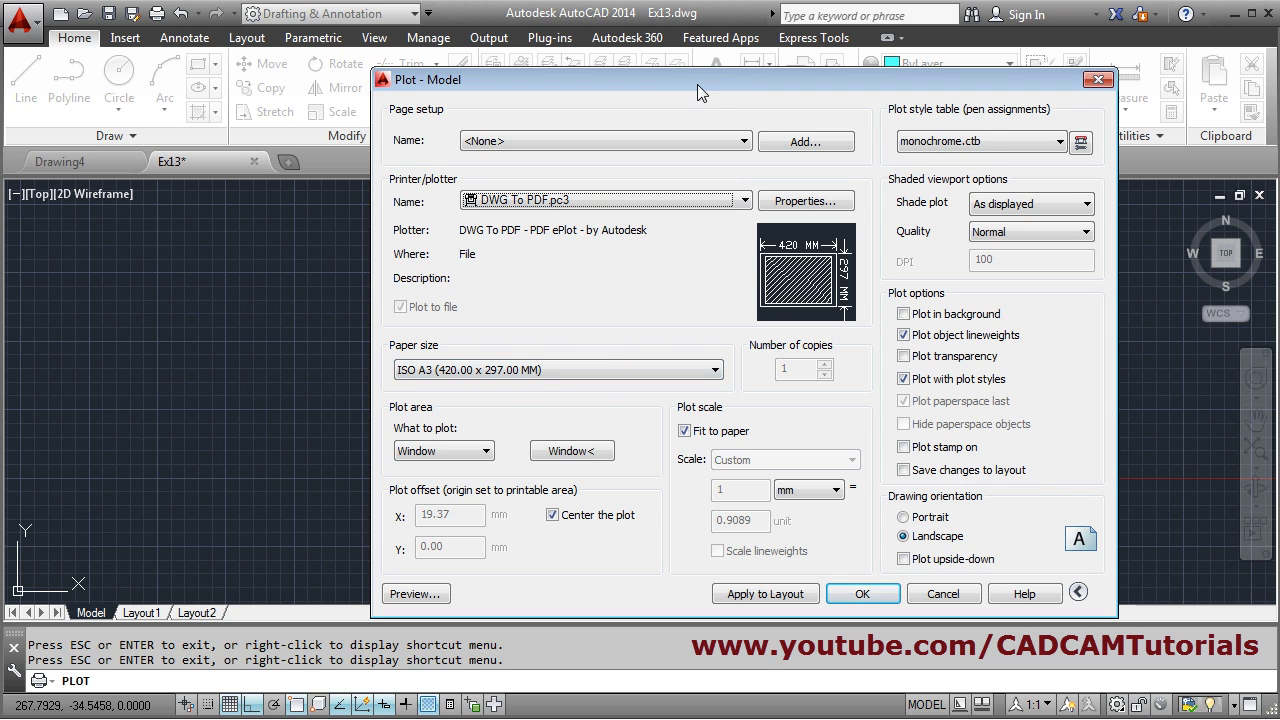
{"action": "mouse_move", "coordinate": [689, 78]}
{"action": "left_mouse_down"}
{"action": "mouse_move", "coordinate": [602, 340]}
{"action": "mouse_move", "coordinate": [592, 450]}
{"action": "left_mouse_up"}
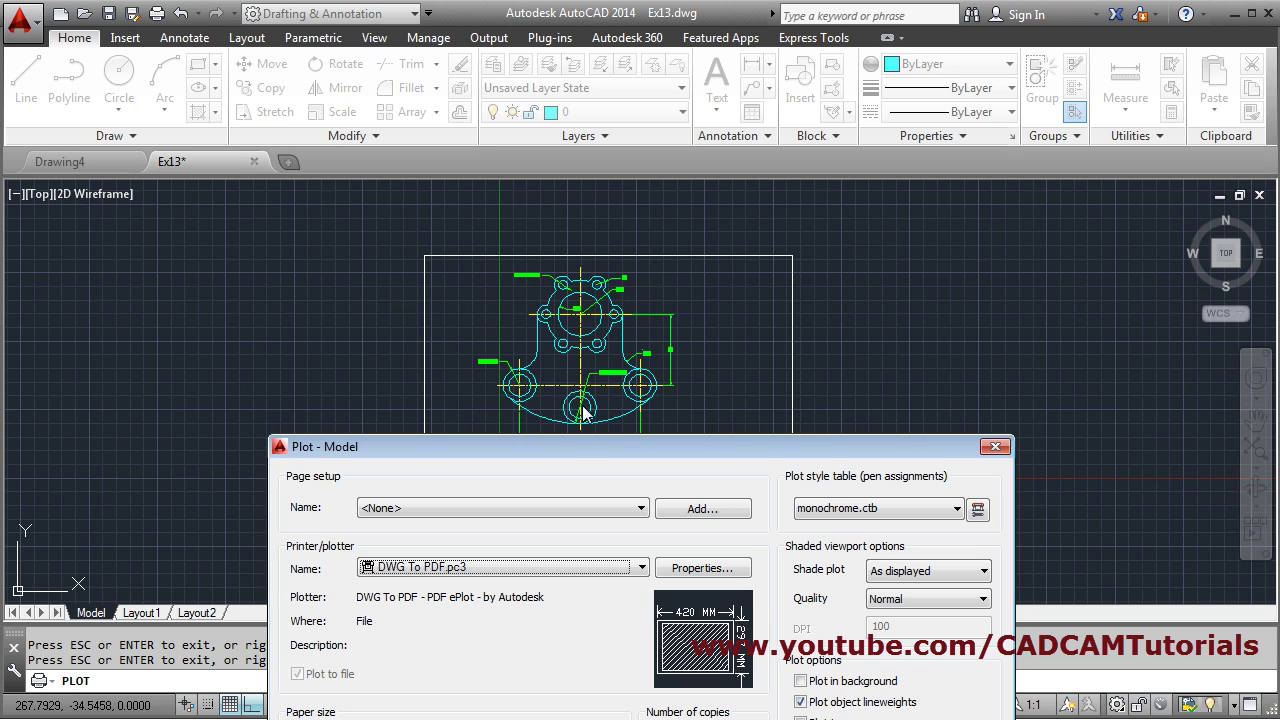
{"action": "left_click_drag", "start_coordinate": [693, 455], "coordinate": [645, 45]}
{"action": "left_click_drag", "start_coordinate": [754, 45], "coordinate": [843, 97]}
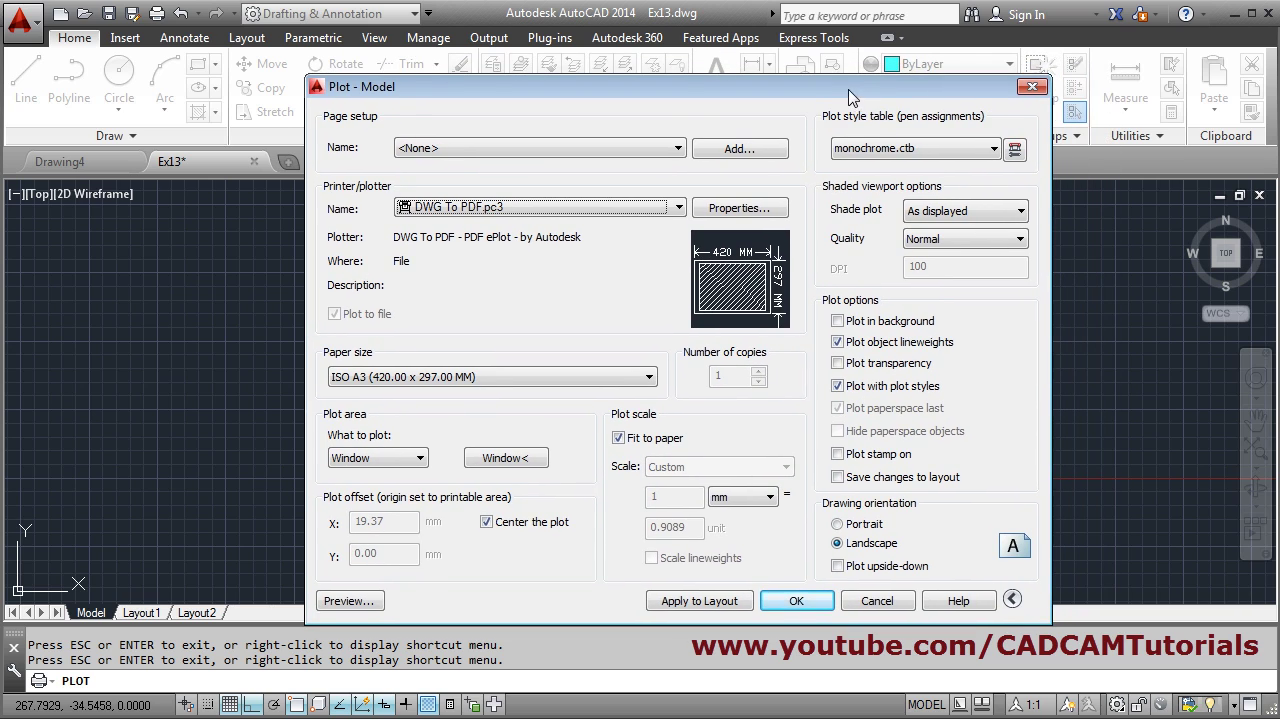
Create a new plot style table from scratch named mystyle and apply it to this plot.
{"action": "left_click", "coordinate": [993, 150]}
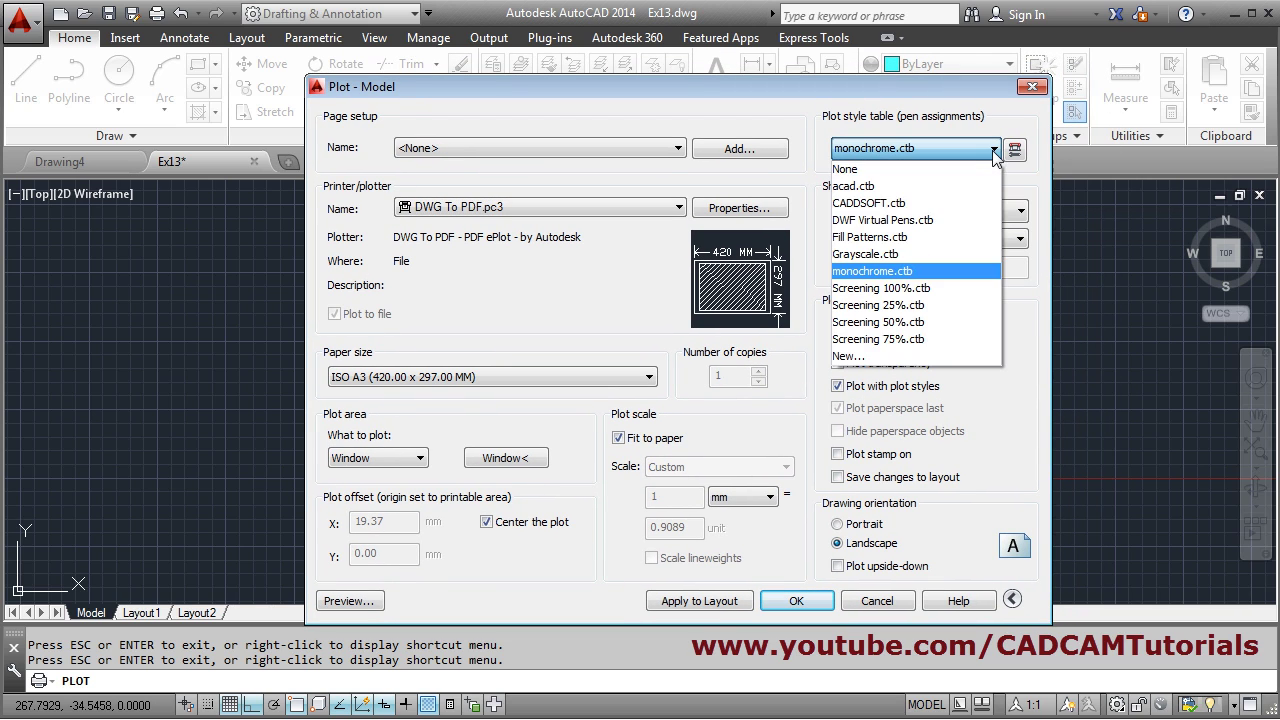
{"action": "left_click", "coordinate": [860, 358]}
{"action": "left_click", "coordinate": [558, 292]}
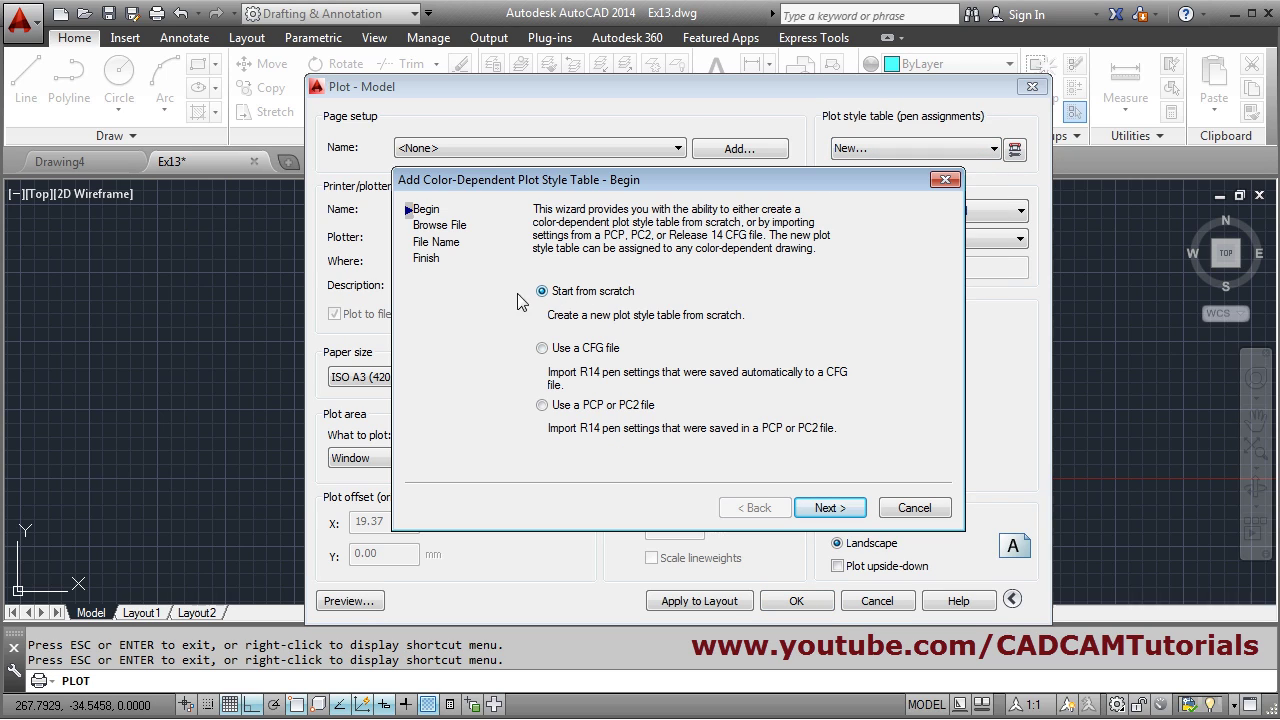
{"action": "left_click", "coordinate": [829, 508]}
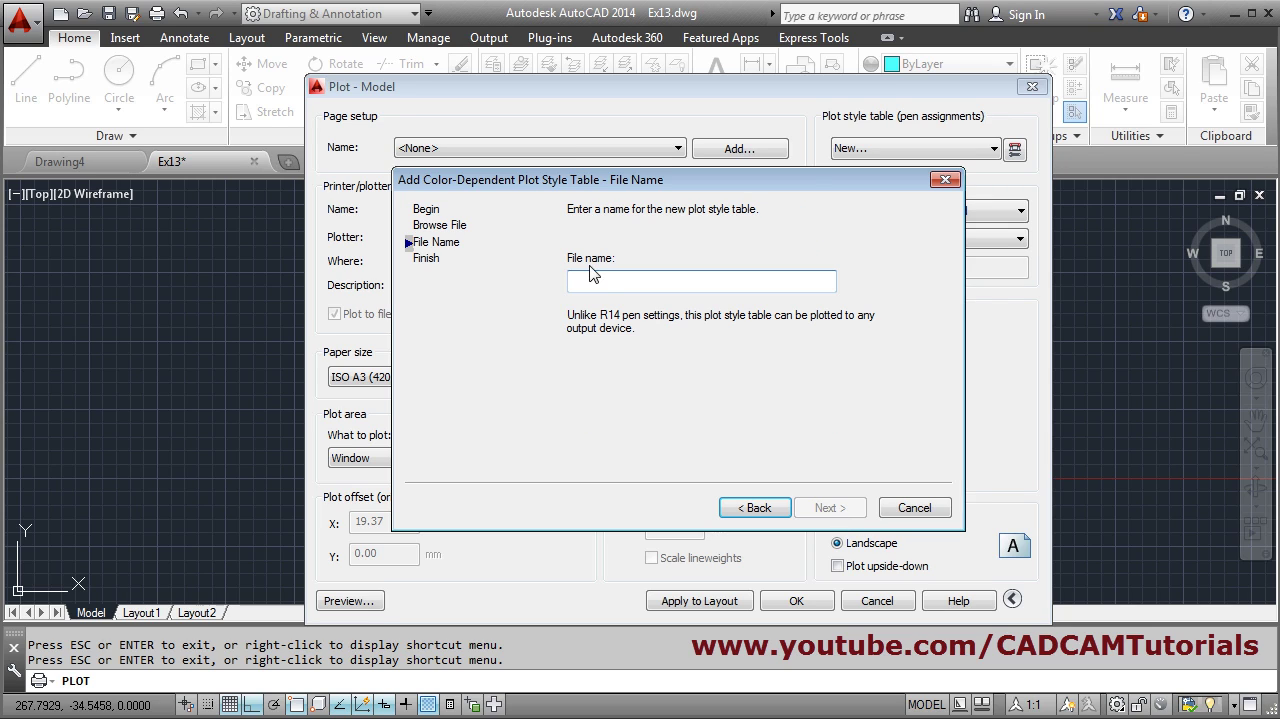
{"action": "type", "text": "mystyle"}
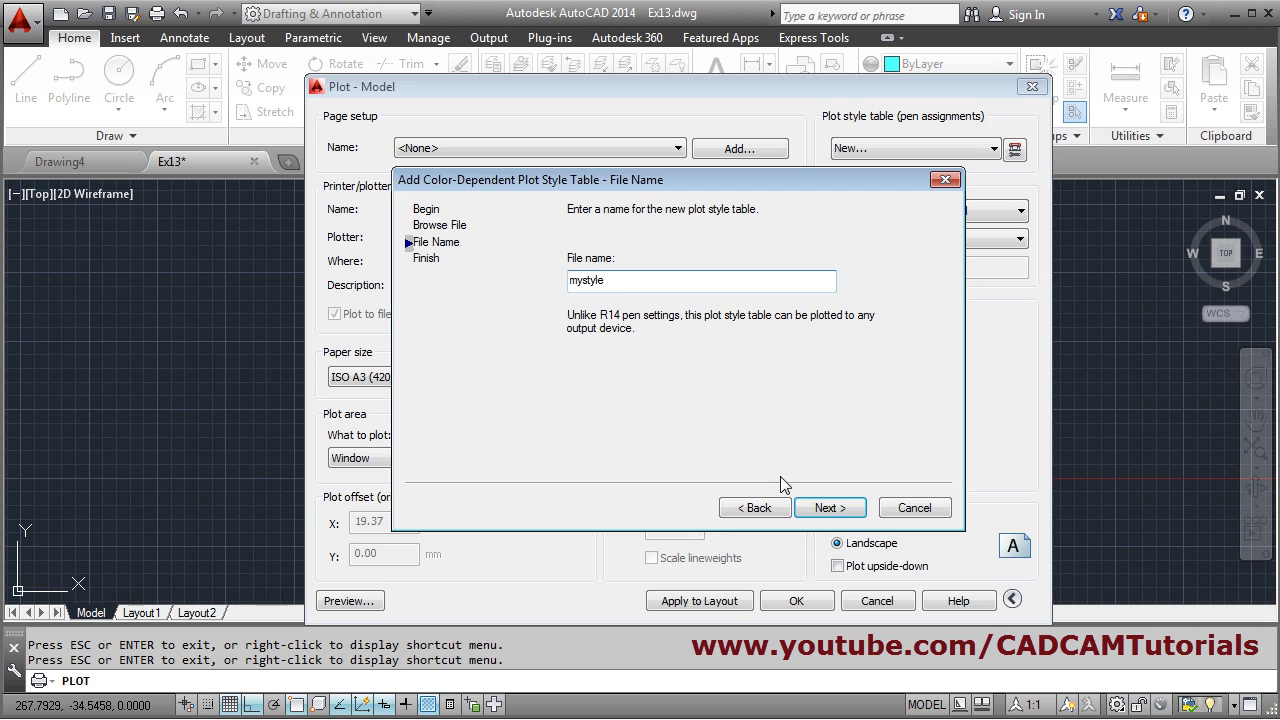
{"action": "left_click", "coordinate": [829, 508]}
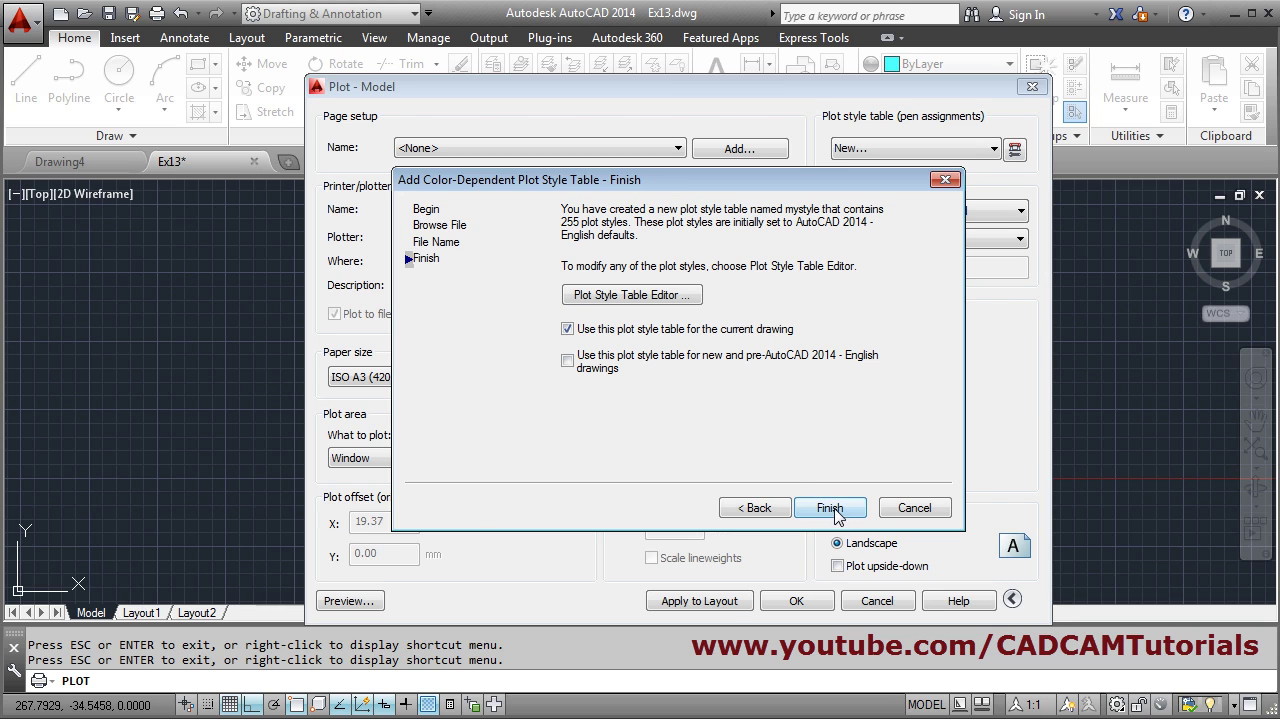
{"action": "left_click", "coordinate": [829, 508]}
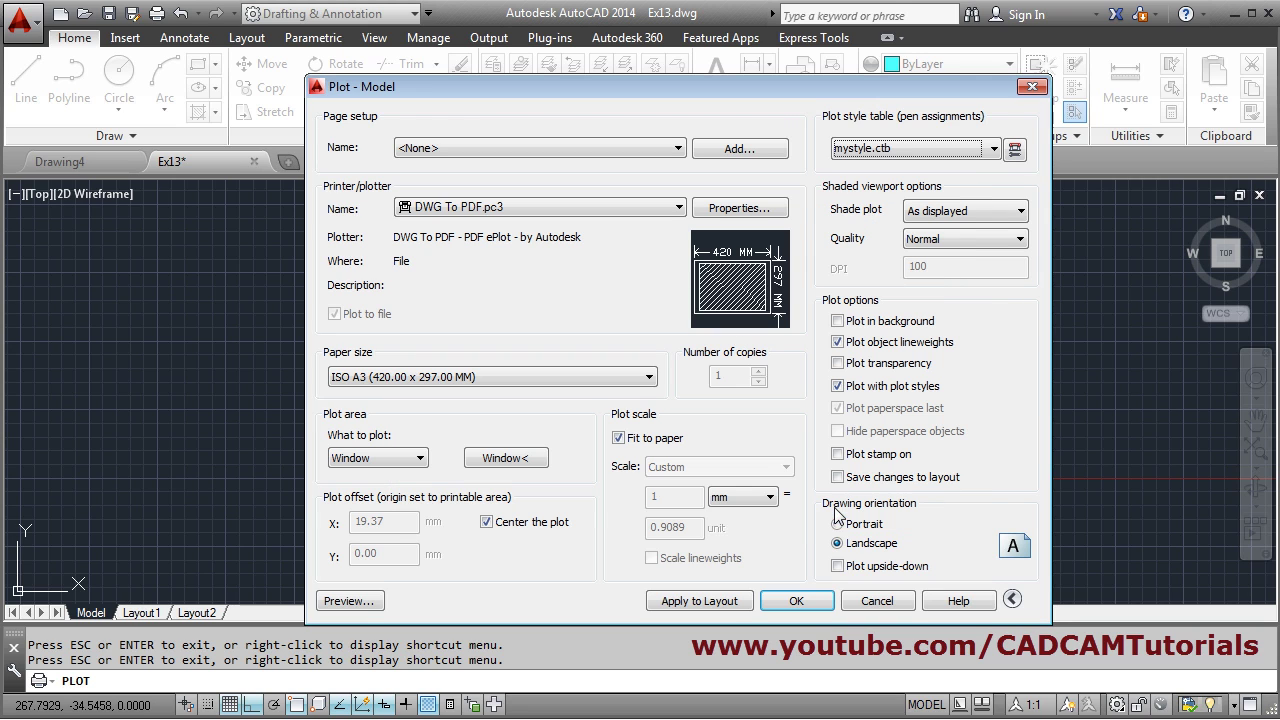
Edit mystyle.ctb and make all plot styles Color 1 through Color 255 plot in Black.
{"action": "left_click", "coordinate": [1015, 150]}
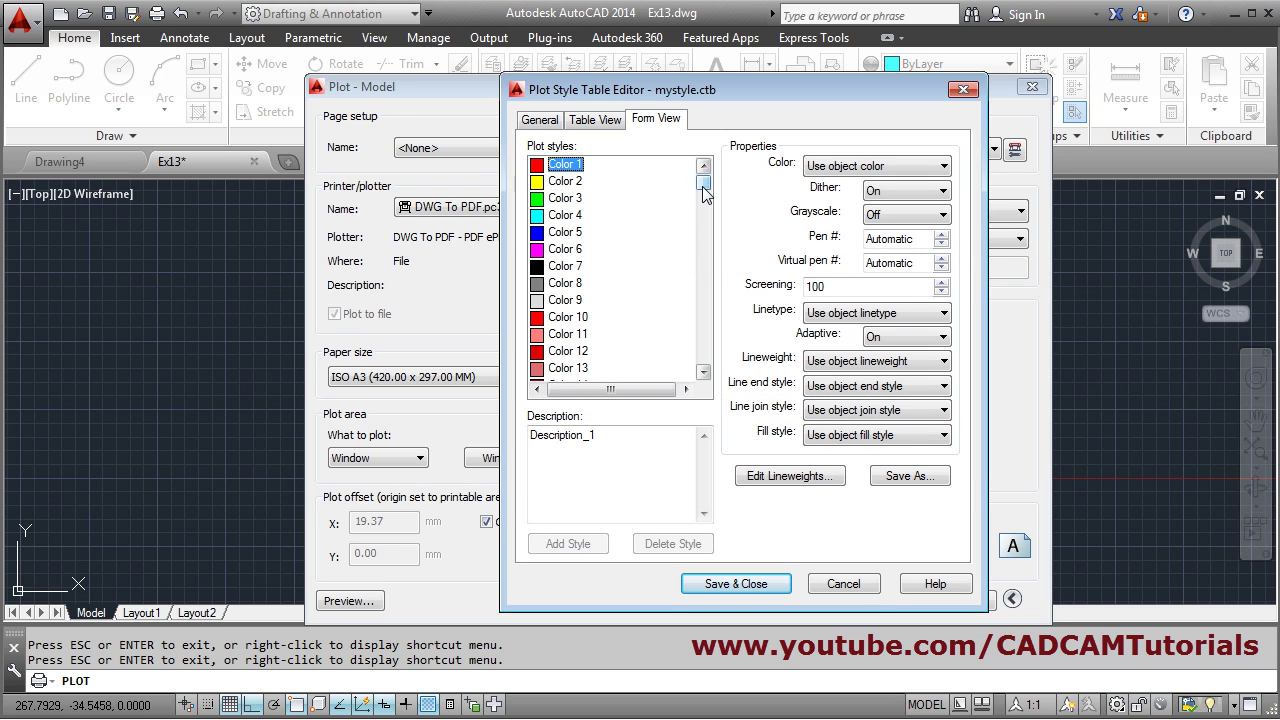
{"action": "left_click_drag", "start_coordinate": [704, 178], "coordinate": [716, 372]}
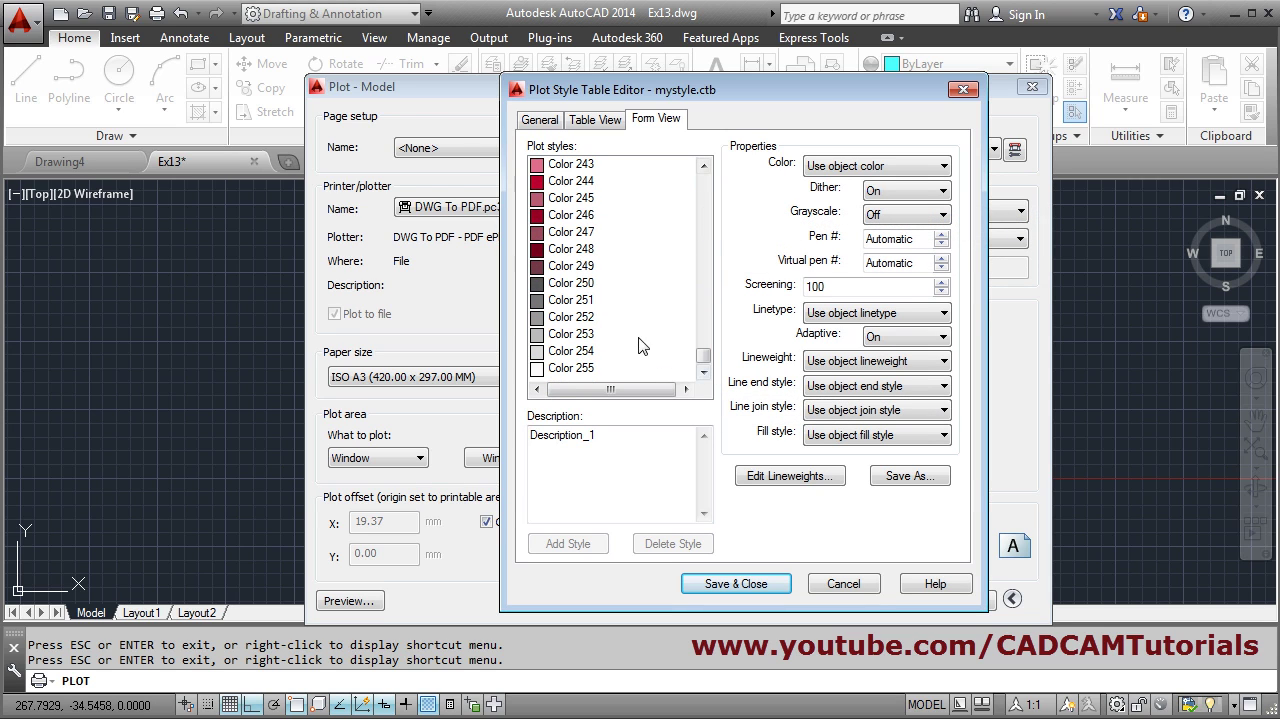
{"action": "left_click", "coordinate": [565, 369], "text": "shift"}
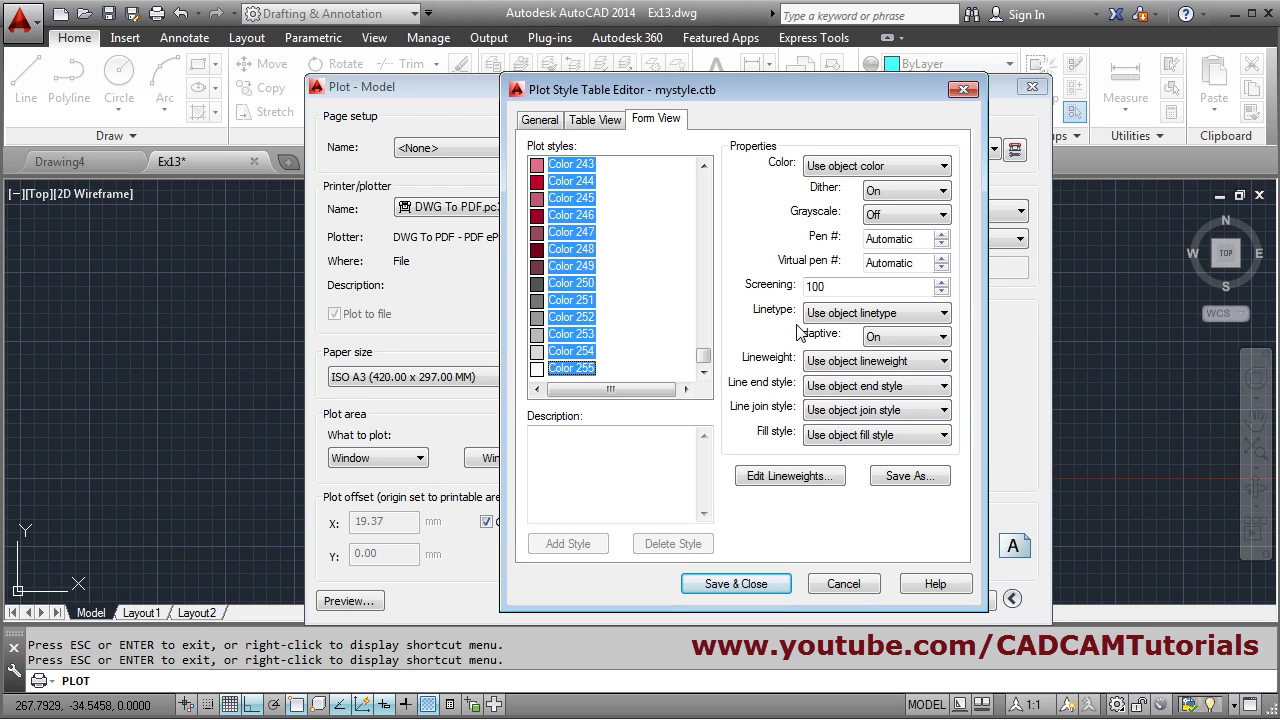
{"action": "left_click", "coordinate": [850, 167]}
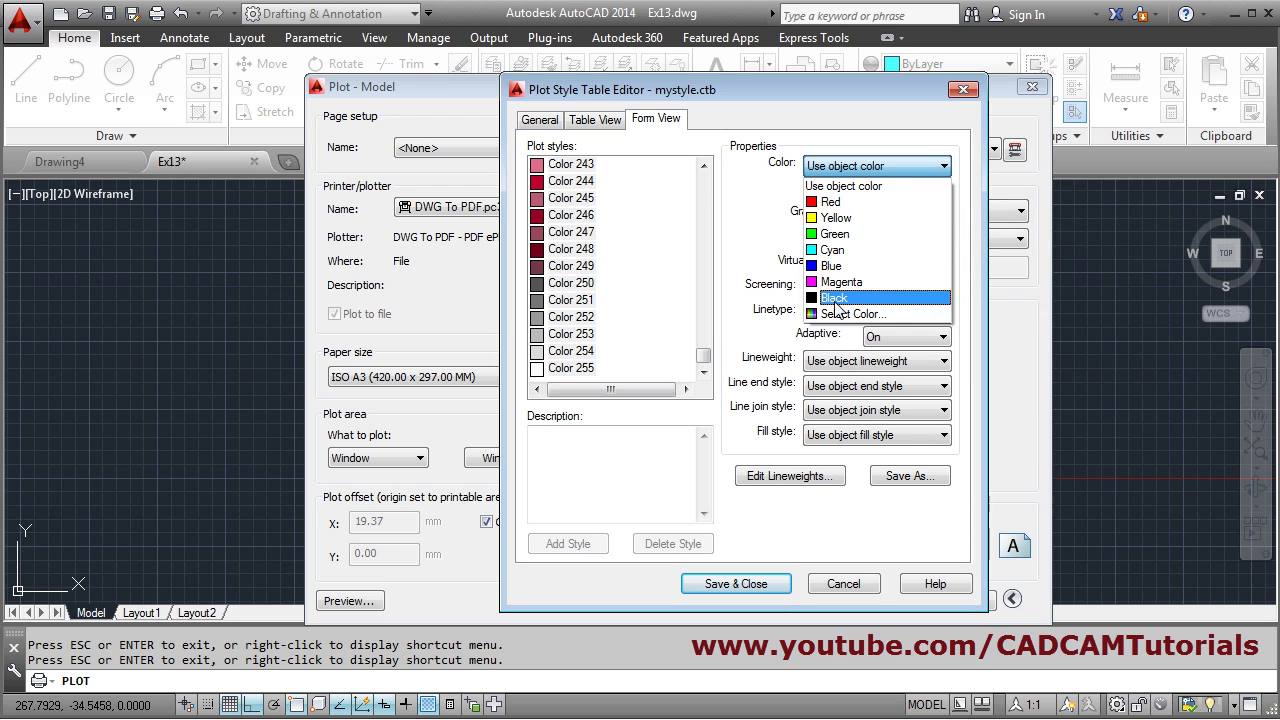
{"action": "left_click", "coordinate": [836, 300]}
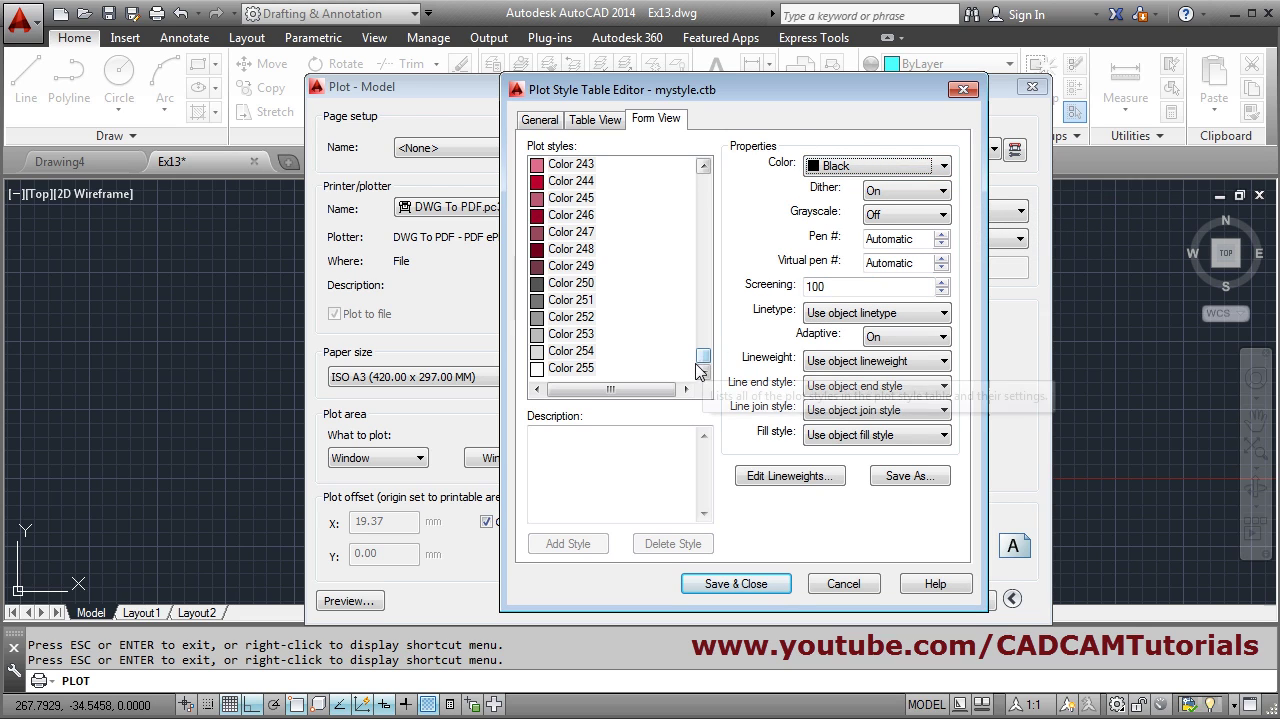
{"action": "left_click_drag", "start_coordinate": [704, 355], "coordinate": [724, 172]}
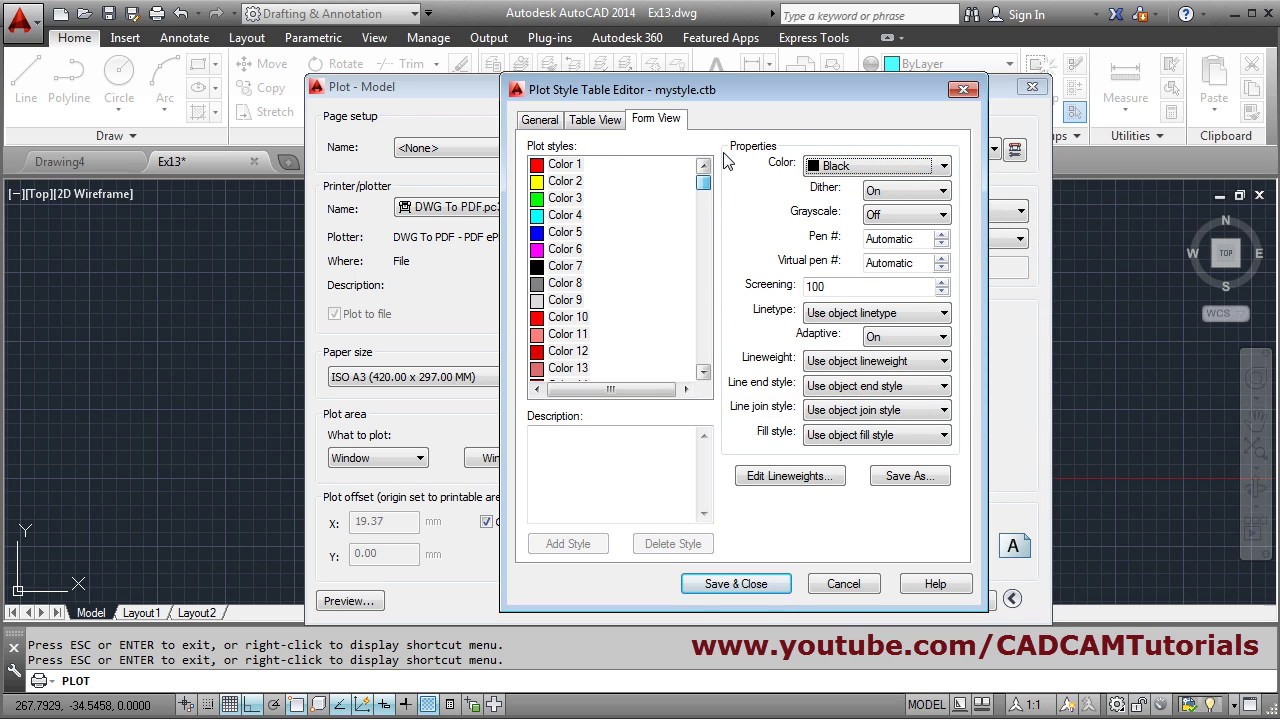
Give the Color 4 plot style a 0.5000 mm lineweight.
{"action": "left_click", "coordinate": [586, 200]}
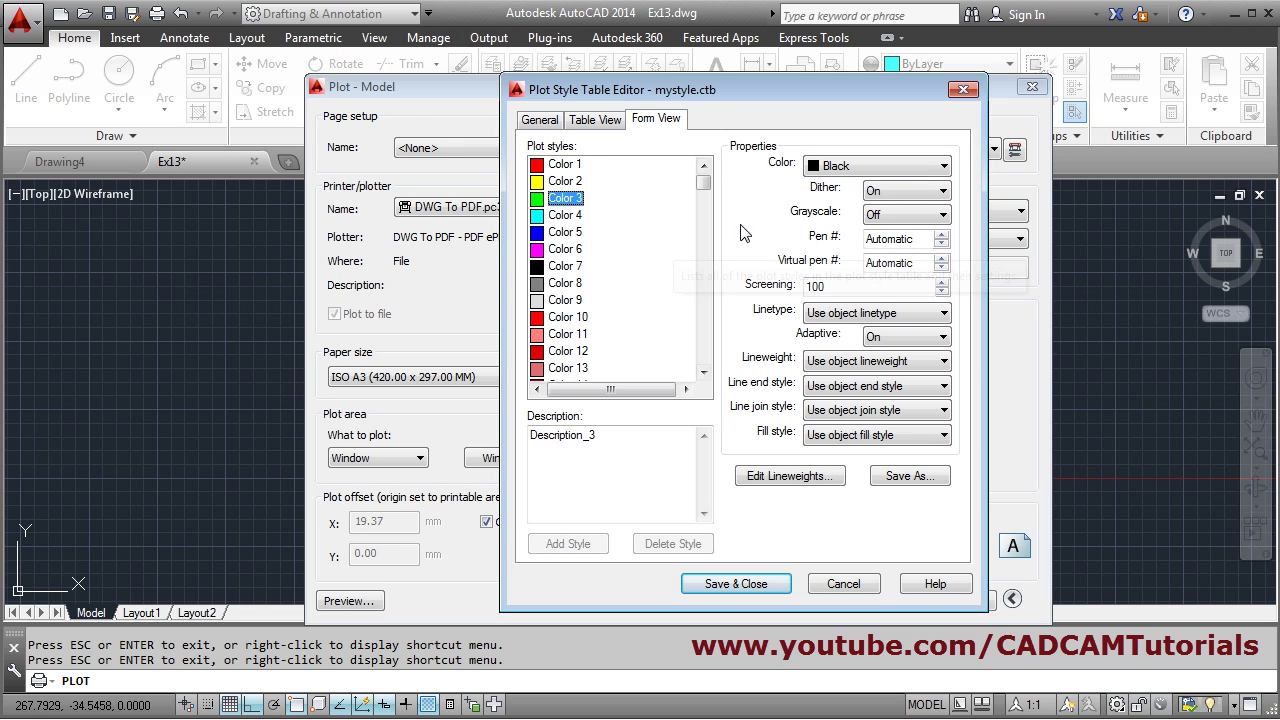
{"action": "left_click", "coordinate": [564, 218]}
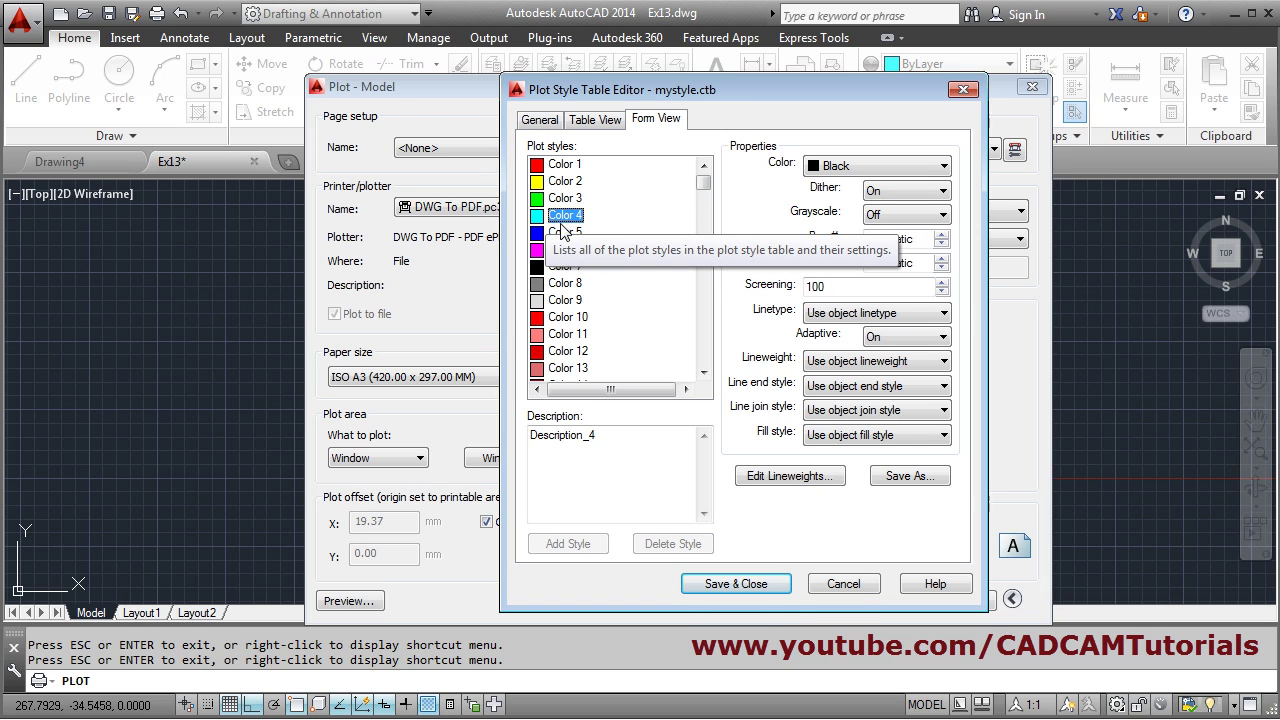
{"action": "left_click", "coordinate": [878, 316]}
{"action": "left_click", "coordinate": [744, 310]}
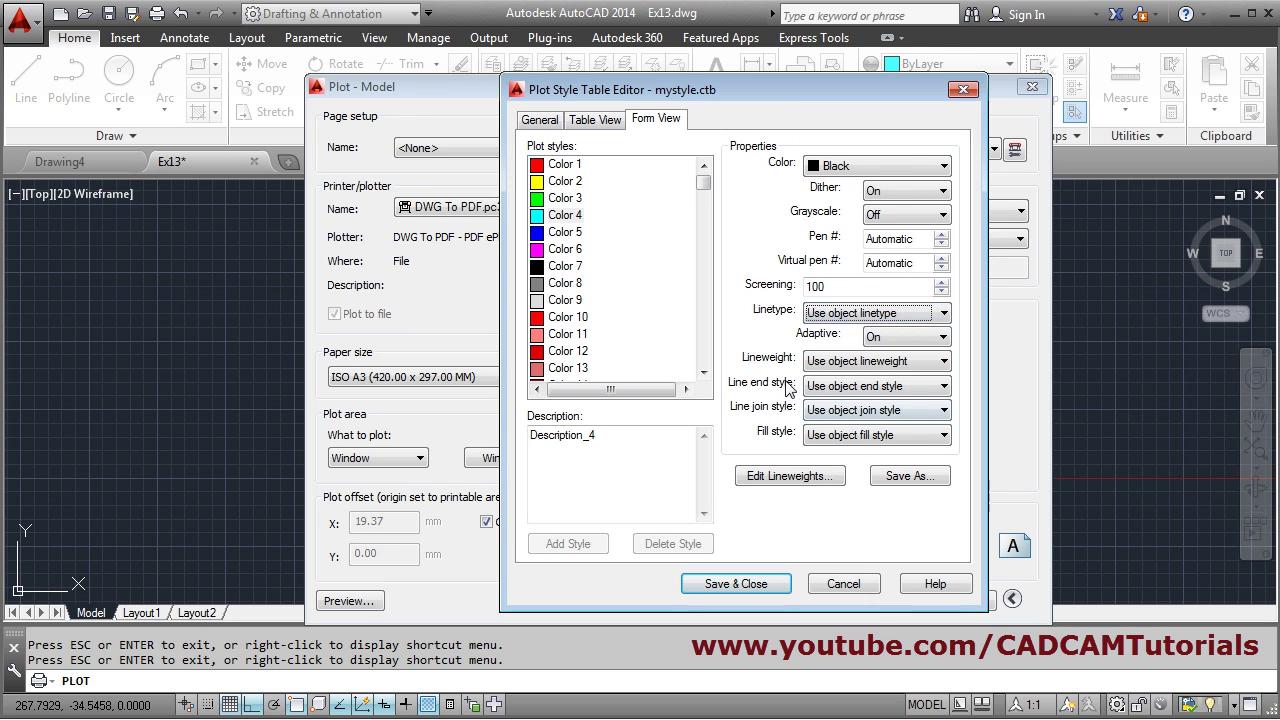
{"action": "left_click", "coordinate": [898, 365]}
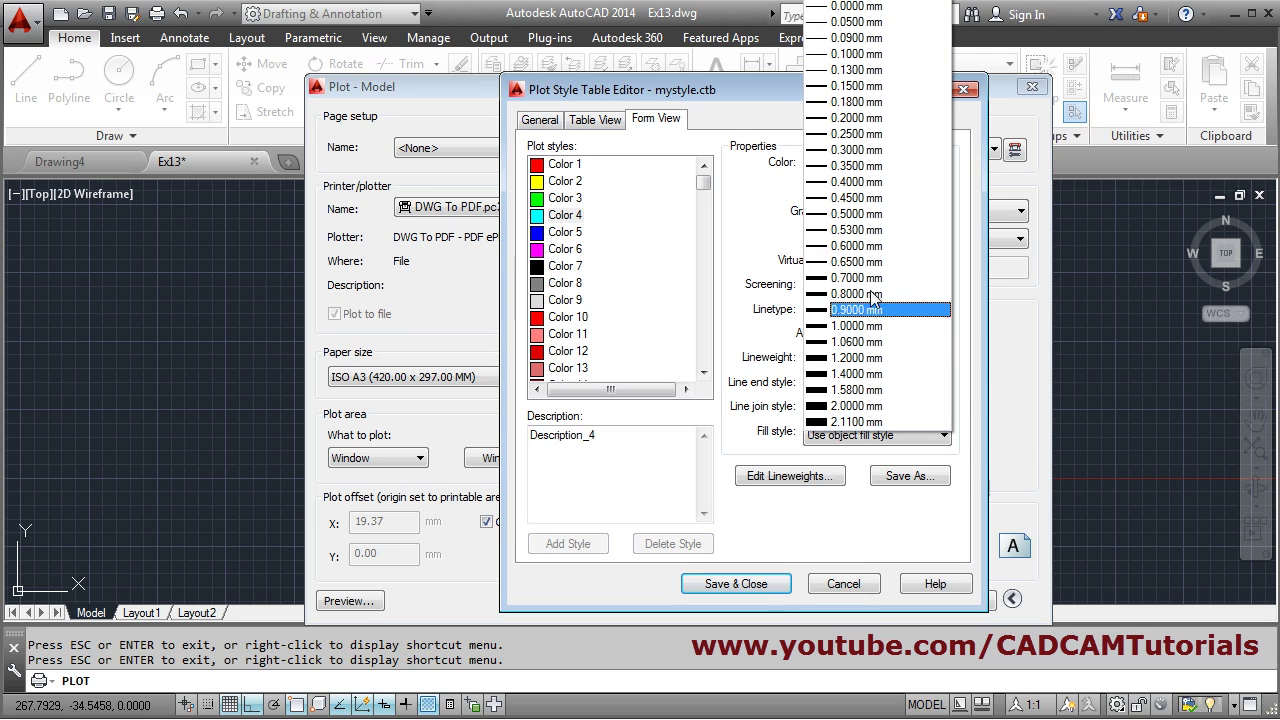
{"action": "left_click", "coordinate": [836, 216]}
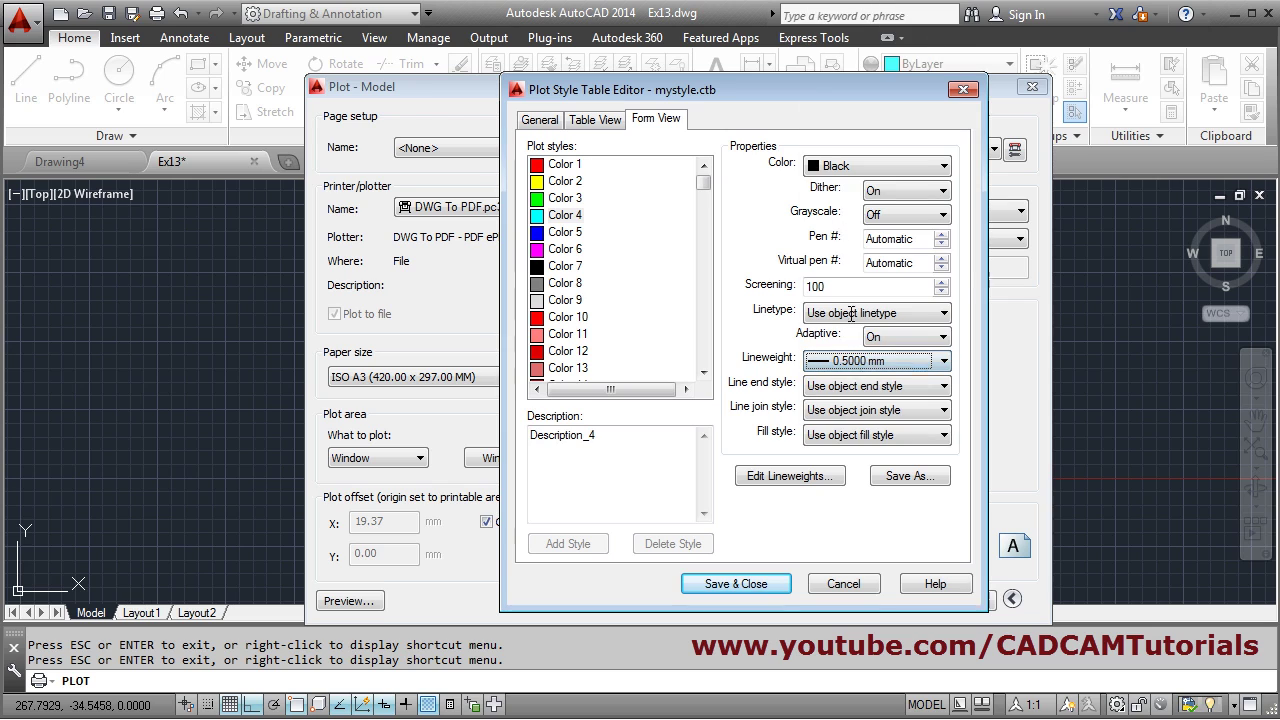
Set Color 2 to 0.1500 mm and Color 3 to 0.3000 mm lineweight.
{"action": "left_click", "coordinate": [566, 183]}
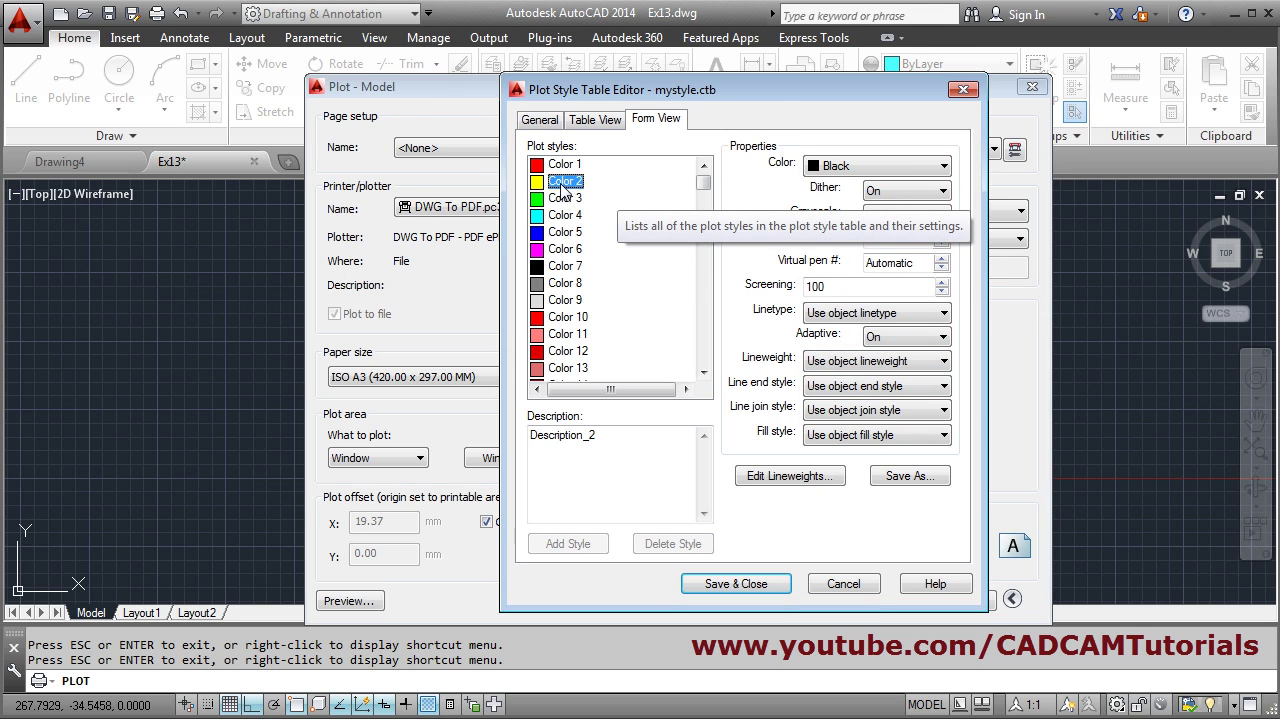
{"action": "left_click", "coordinate": [866, 313]}
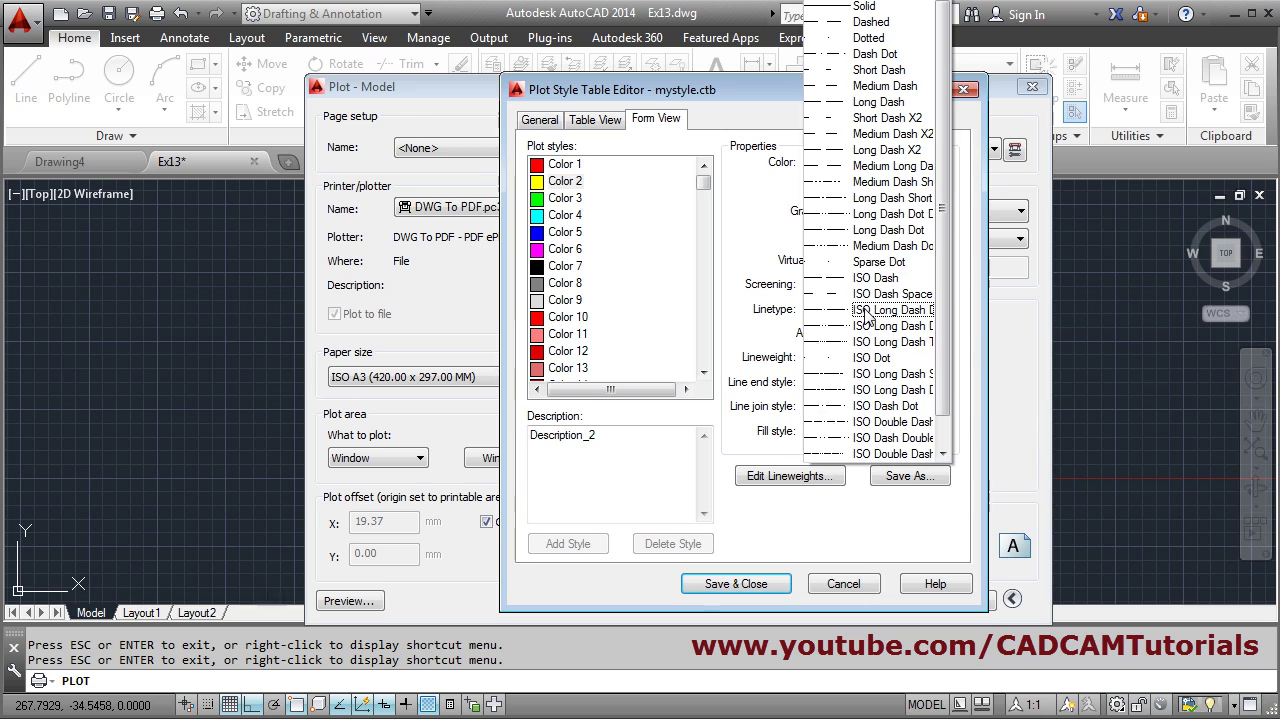
{"action": "left_click", "coordinate": [756, 316]}
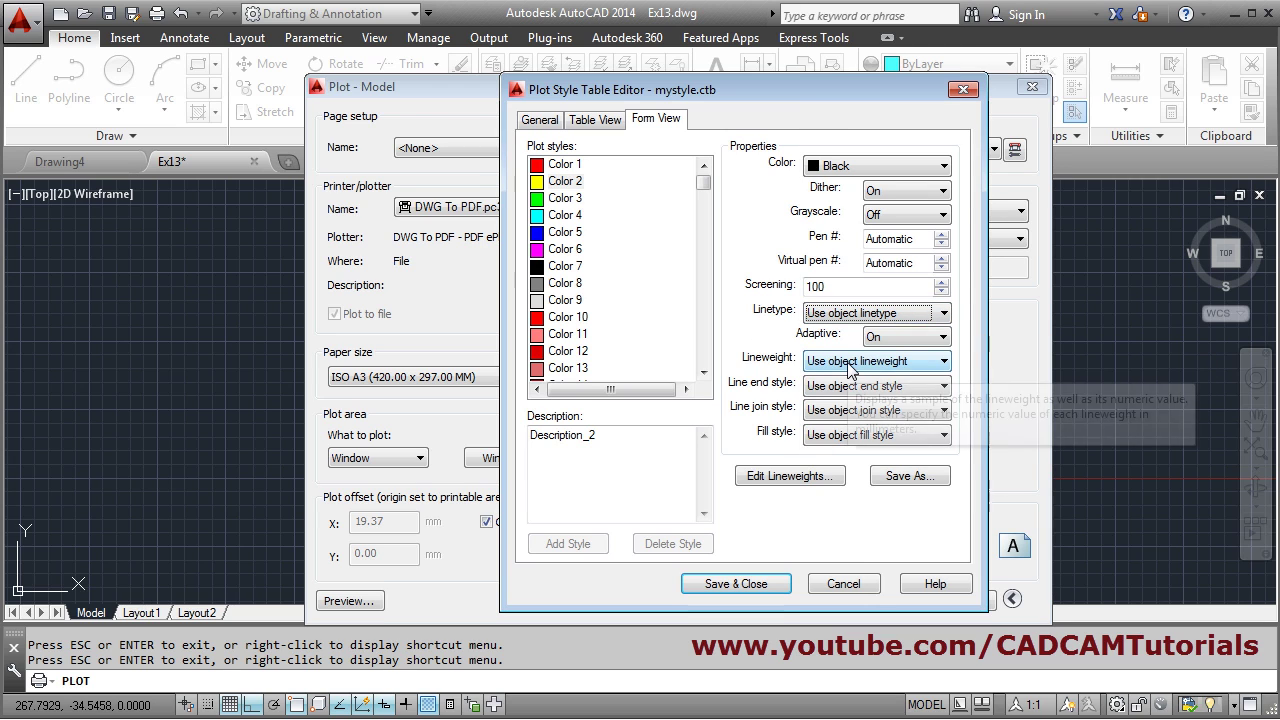
{"action": "left_click", "coordinate": [849, 369]}
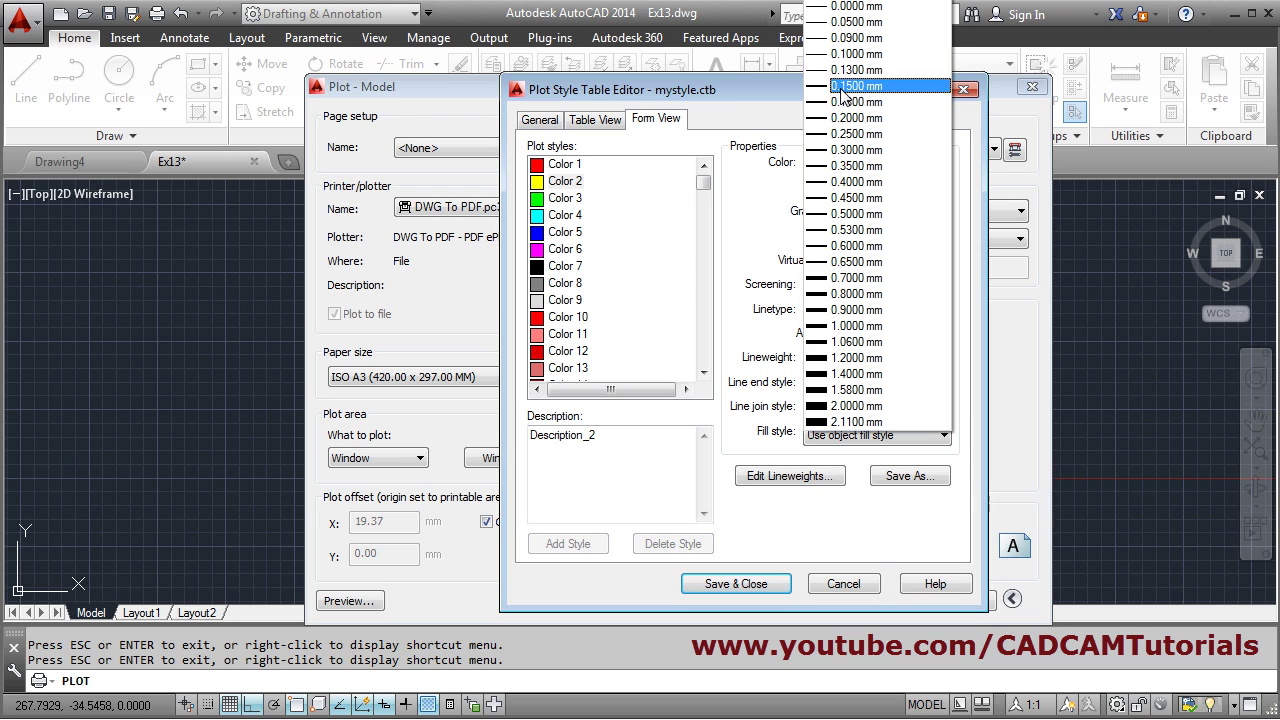
{"action": "left_click", "coordinate": [843, 86]}
{"action": "left_click", "coordinate": [566, 204]}
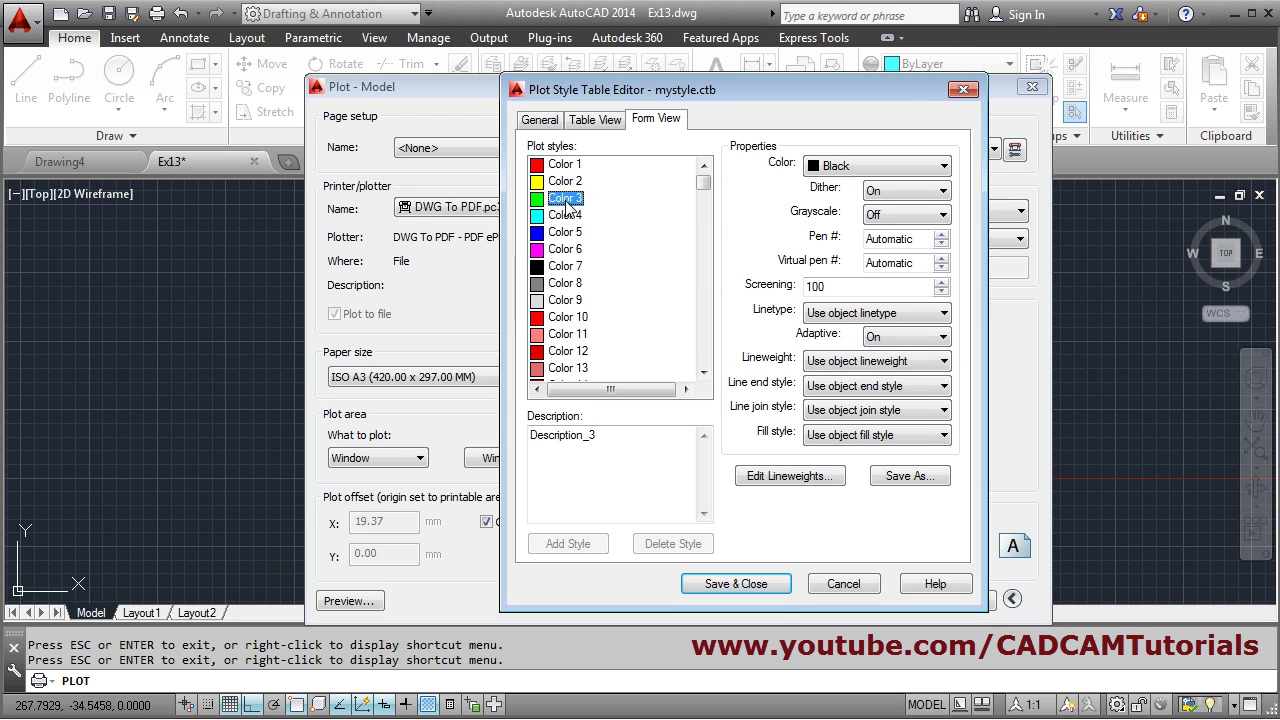
{"action": "left_click", "coordinate": [868, 364]}
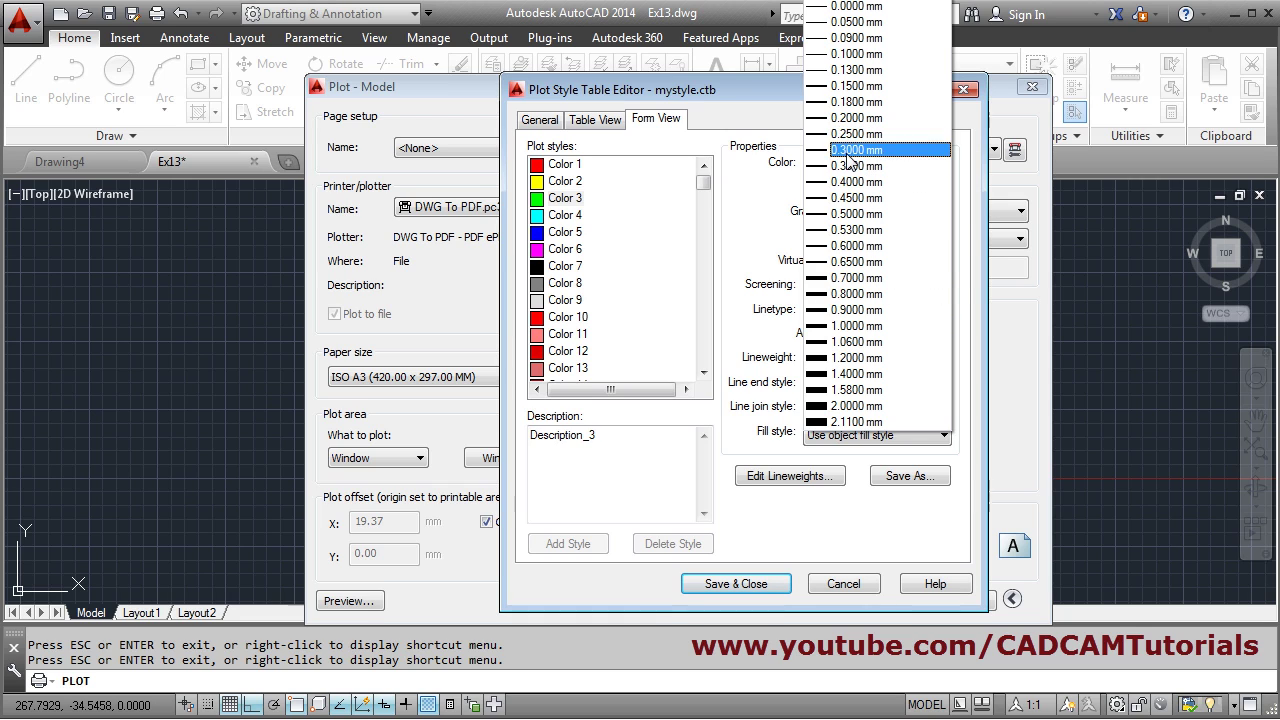
{"action": "left_click", "coordinate": [848, 152]}
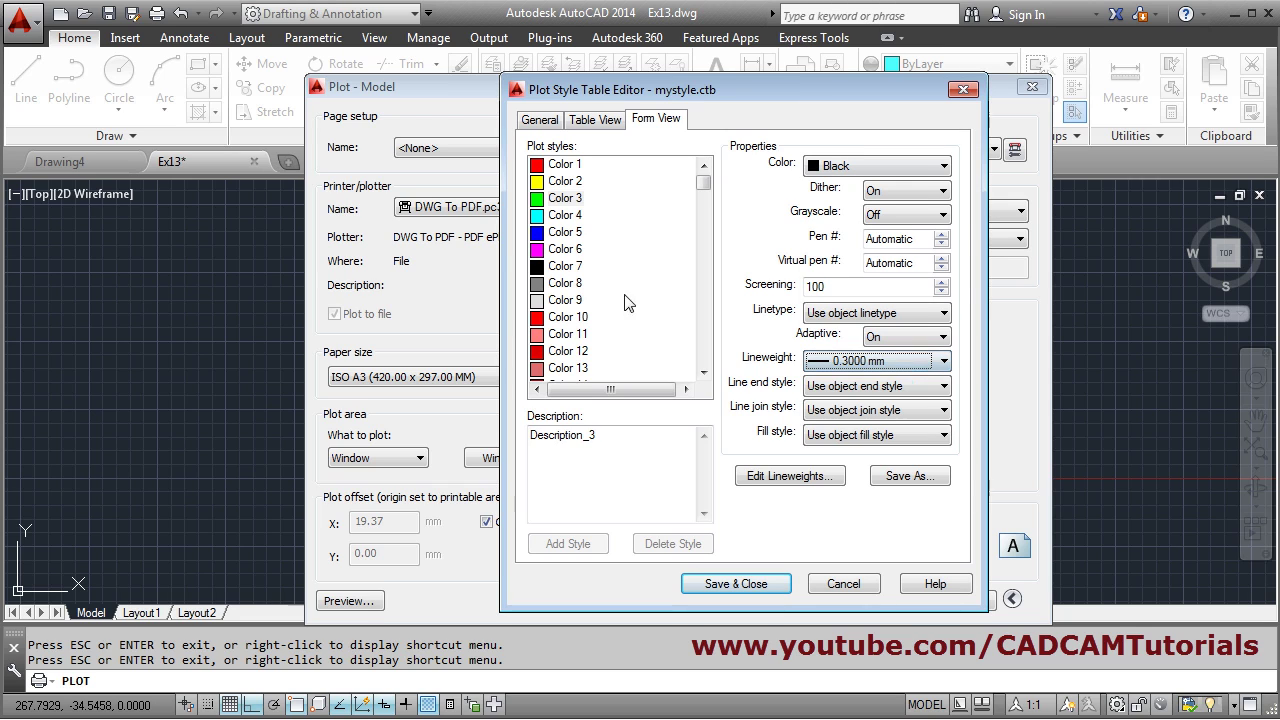
Give Color 7 ISO Long Dash Dot linetype and 0.1500 mm lineweight, then save mystyle.ctb.
{"action": "left_click", "coordinate": [564, 266]}
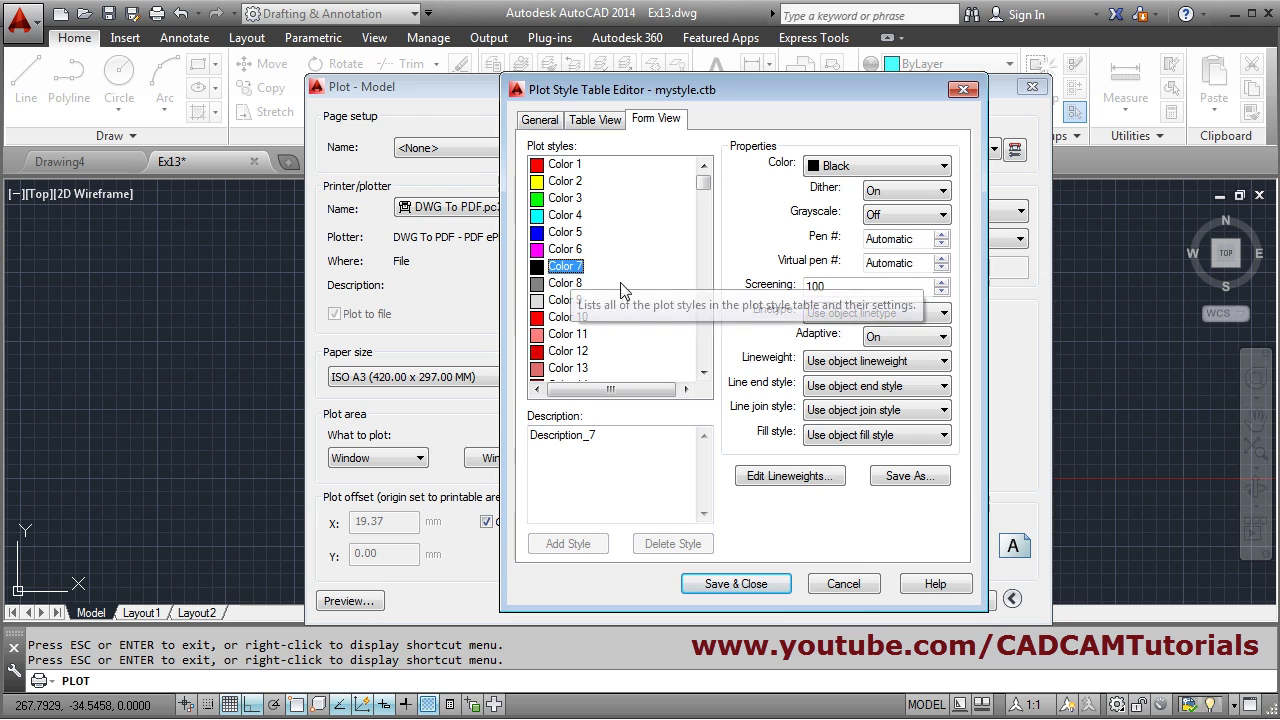
{"action": "left_click", "coordinate": [868, 315]}
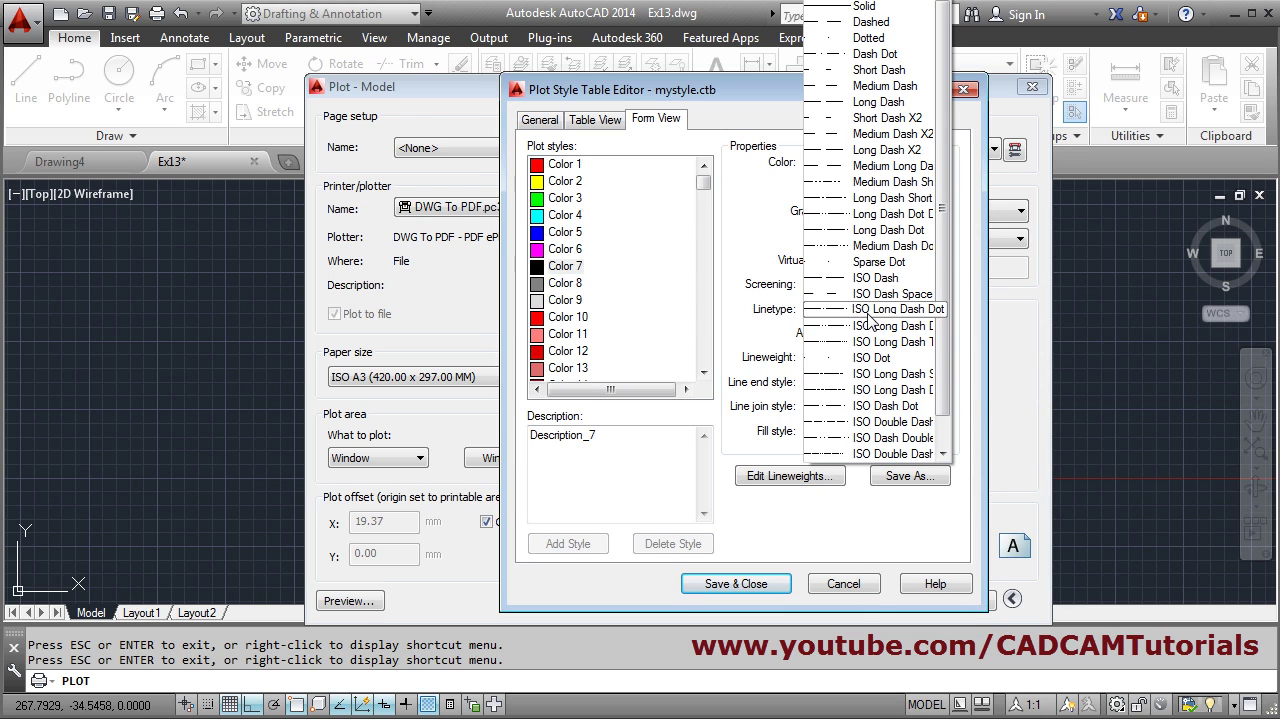
{"action": "left_click", "coordinate": [868, 312]}
{"action": "left_click", "coordinate": [874, 360]}
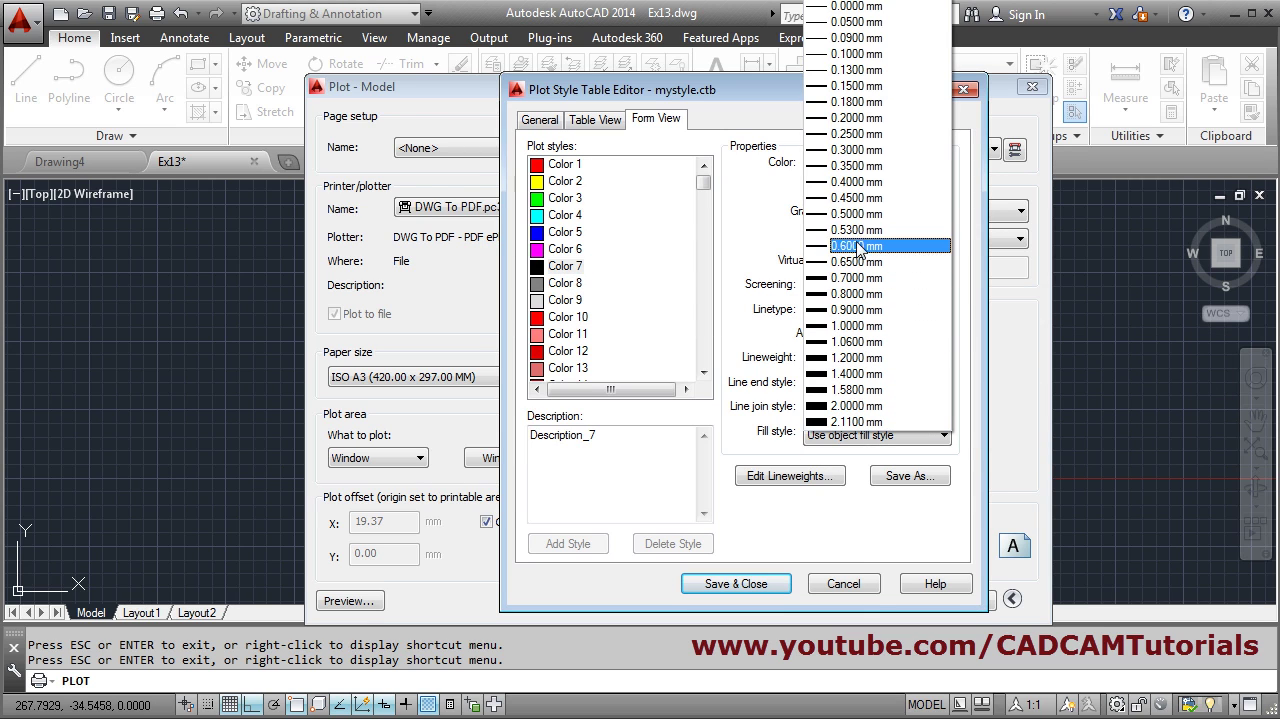
{"action": "left_click", "coordinate": [848, 90]}
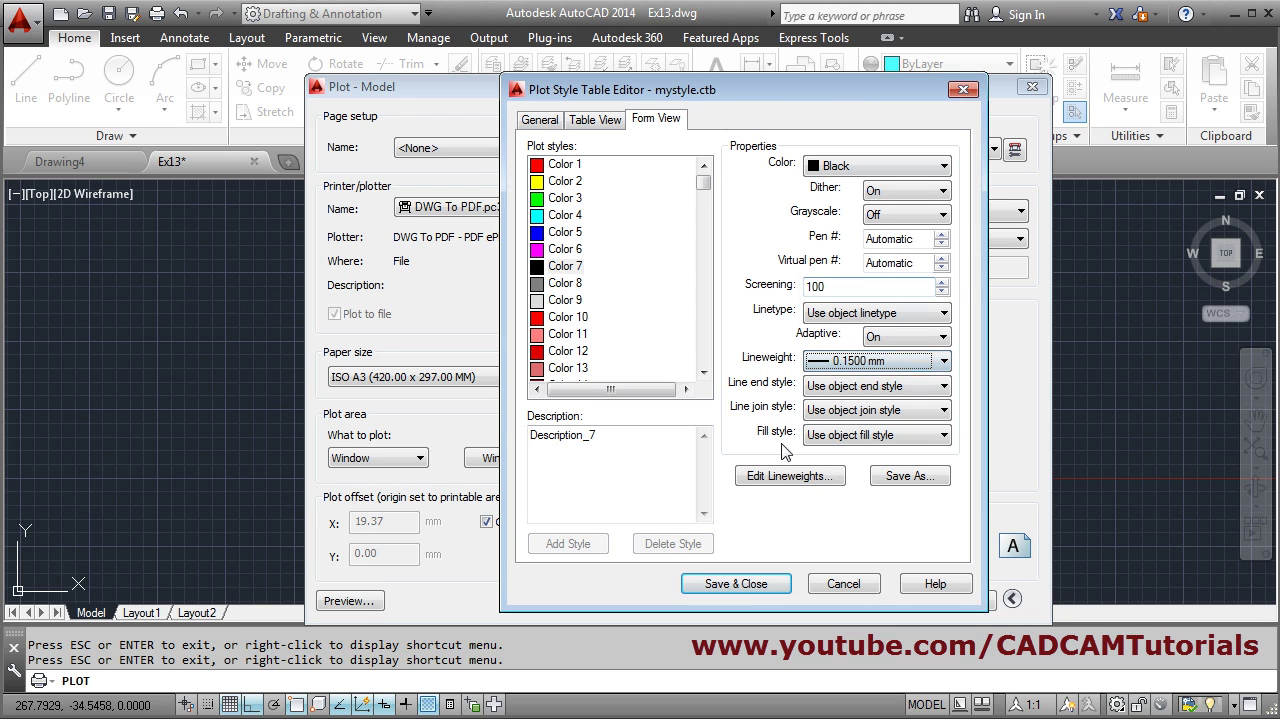
{"action": "left_click", "coordinate": [738, 586]}
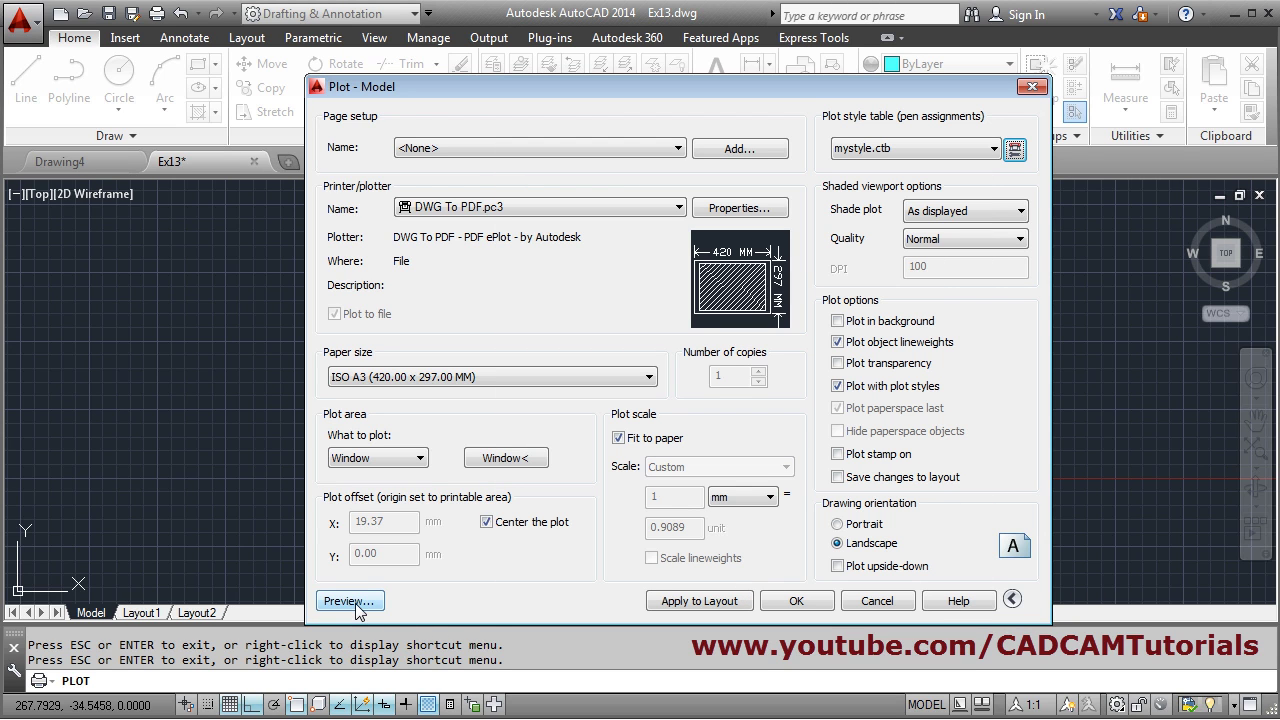
Open the plot preview and zoom in to inspect the part outline and centre line thicknesses.
{"action": "left_click", "coordinate": [351, 601]}
{"action": "mouse_move", "coordinate": [390, 585]}
{"action": "left_mouse_down"}
{"action": "mouse_move", "coordinate": [560, 303]}
{"action": "mouse_move", "coordinate": [515, 305]}
{"action": "mouse_move", "coordinate": [594, 263]}
{"action": "mouse_move", "coordinate": [594, 277]}
{"action": "left_mouse_up"}
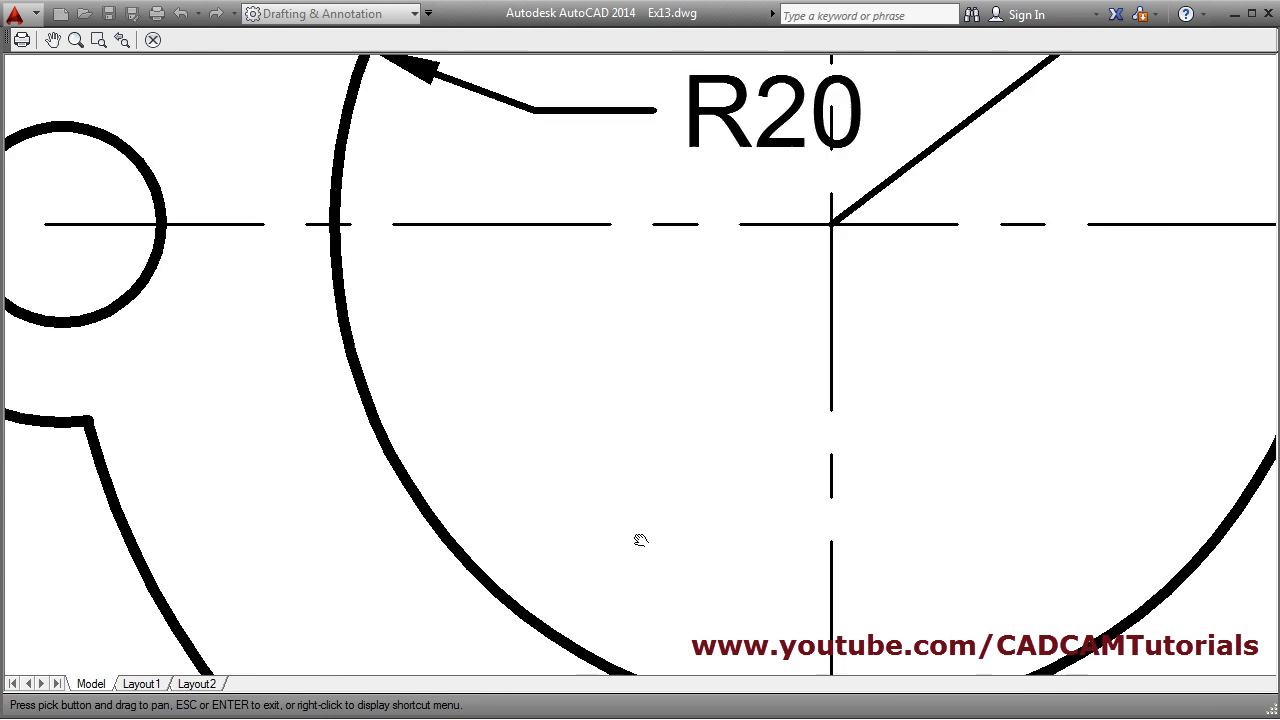
{"action": "left_click_drag", "start_coordinate": [480, 335], "coordinate": [520, 505]}
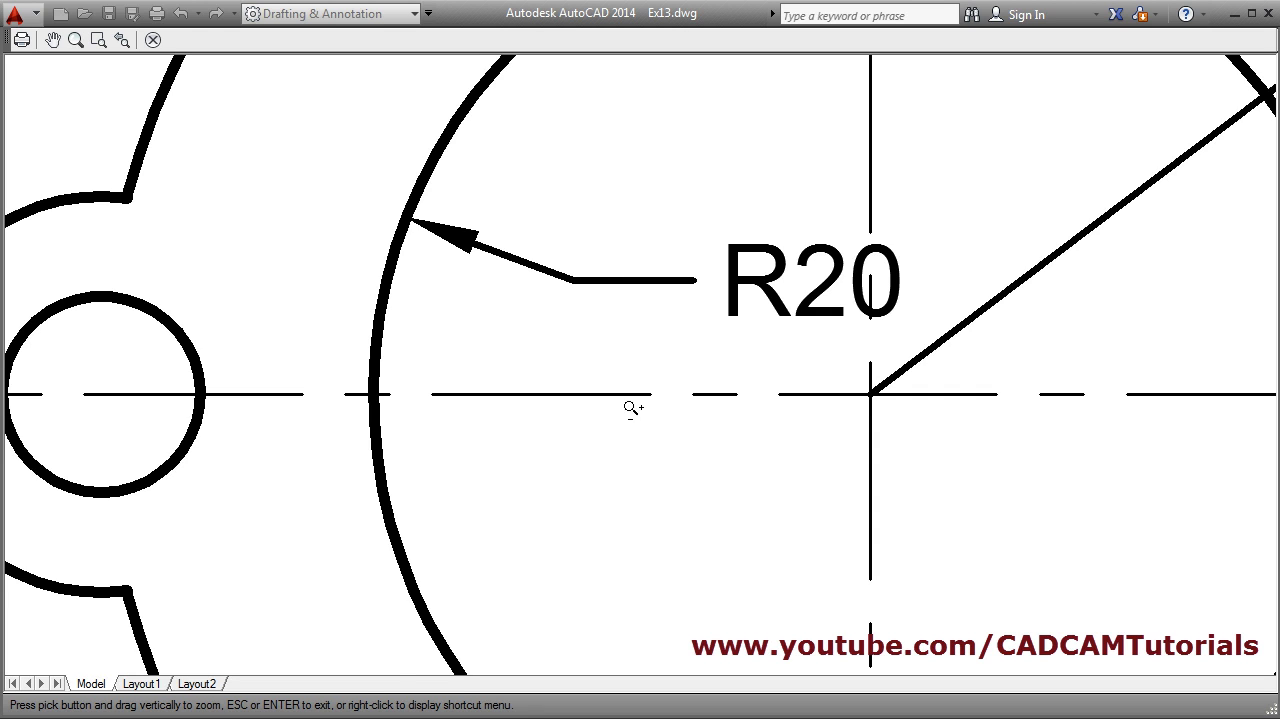
{"action": "scroll", "coordinate": [625, 350], "scroll_direction": "down", "scroll_amount": 6}
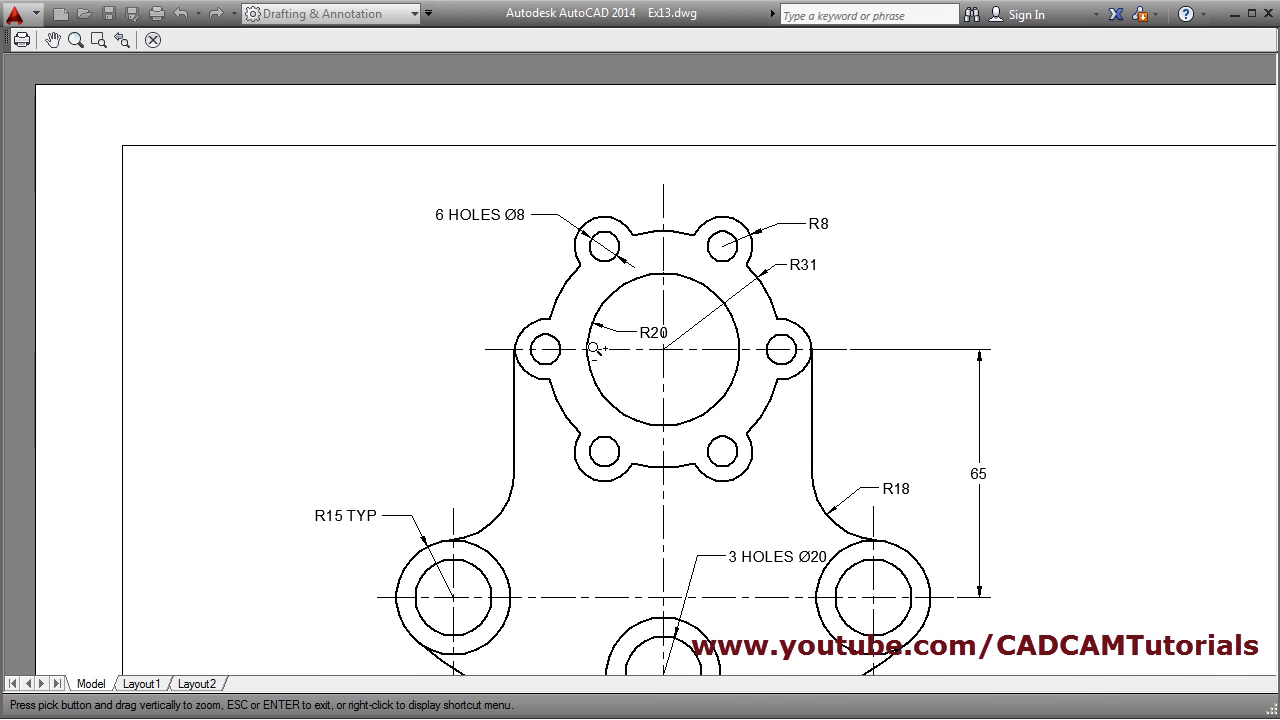
{"action": "scroll", "coordinate": [650, 408], "scroll_direction": "down", "scroll_amount": 3}
Pan the preview to the title block and zoom in and out to compare lineweights.
{"action": "middle_click_drag", "start_coordinate": [624, 483], "coordinate": [786, 541]}
{"action": "scroll", "coordinate": [698, 404], "scroll_direction": "up", "scroll_amount": 4}
{"action": "scroll", "coordinate": [698, 404], "scroll_direction": "up", "scroll_amount": 2}
{"action": "scroll", "coordinate": [641, 401], "scroll_direction": "down", "scroll_amount": 2}
{"action": "scroll", "coordinate": [641, 401], "scroll_direction": "up", "scroll_amount": 3}
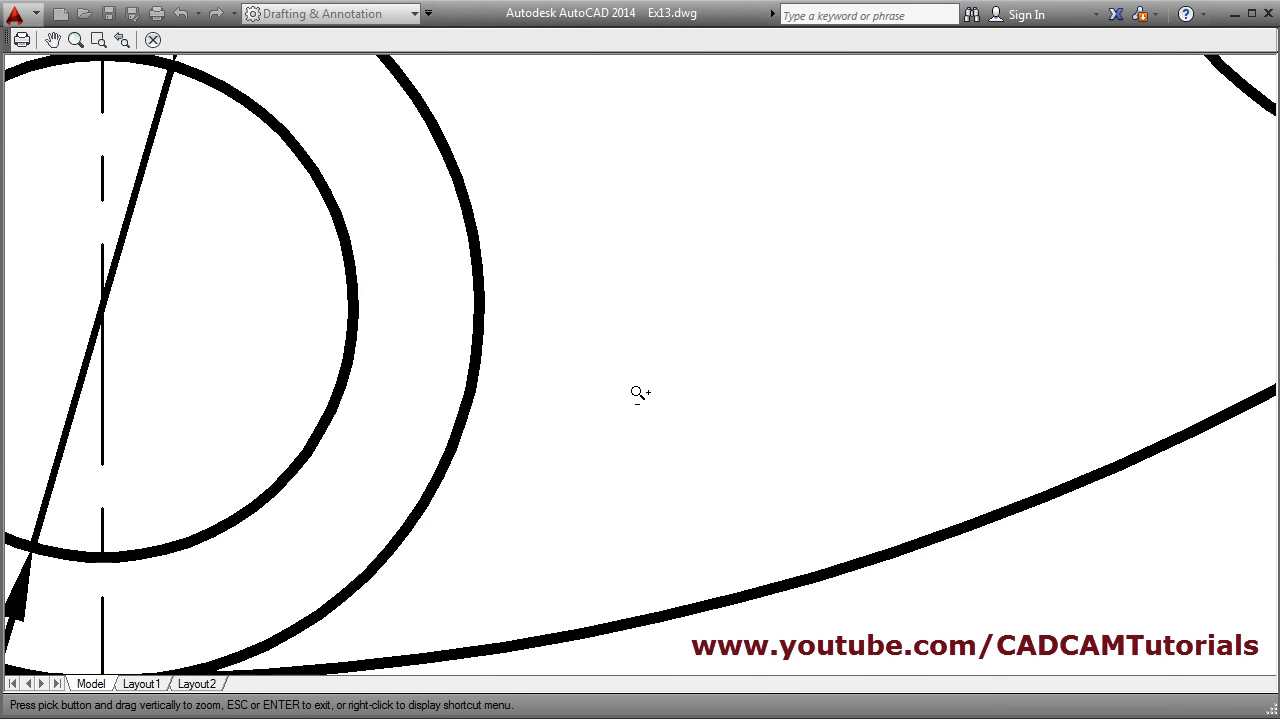
{"action": "scroll", "coordinate": [637, 391], "scroll_direction": "down", "scroll_amount": 6}
{"action": "scroll", "coordinate": [624, 350], "scroll_direction": "up", "scroll_amount": 2}
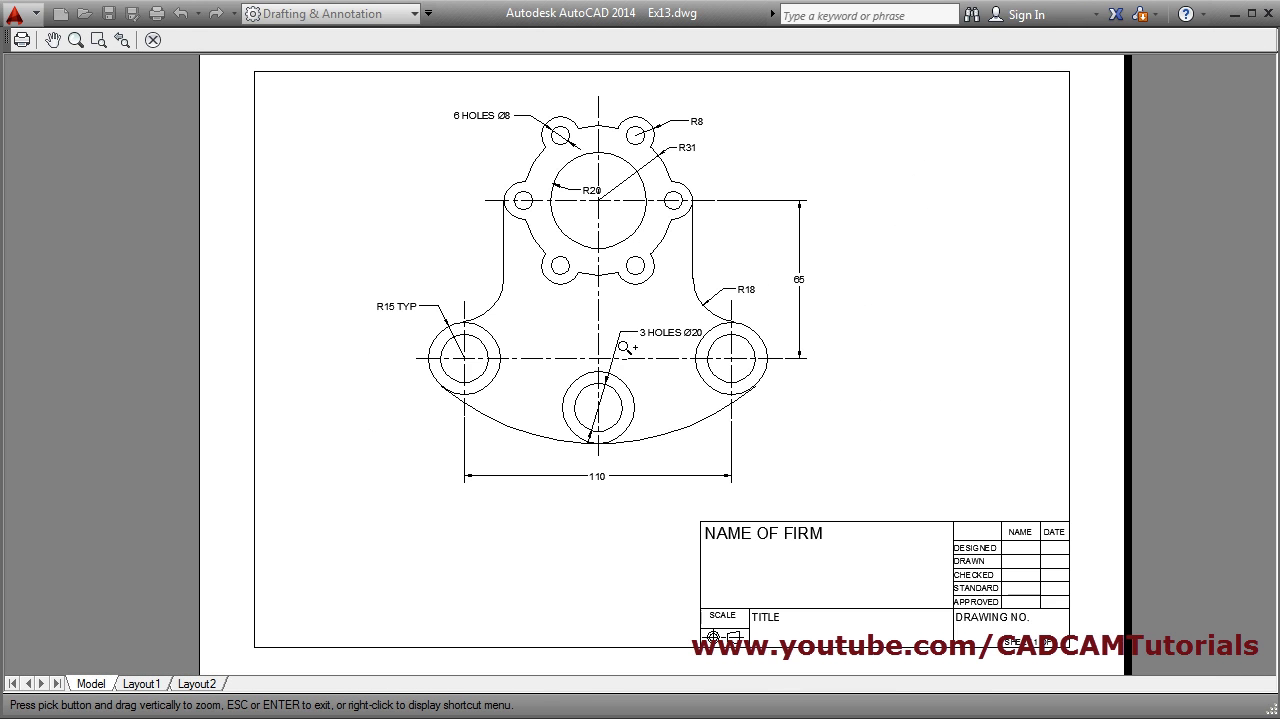
{"action": "right_click", "coordinate": [565, 295]}
Leave the preview and plot through DWG To PDF.pc3, saving the output as Ex13-Model.pdf.
{"action": "left_click", "coordinate": [605, 306]}
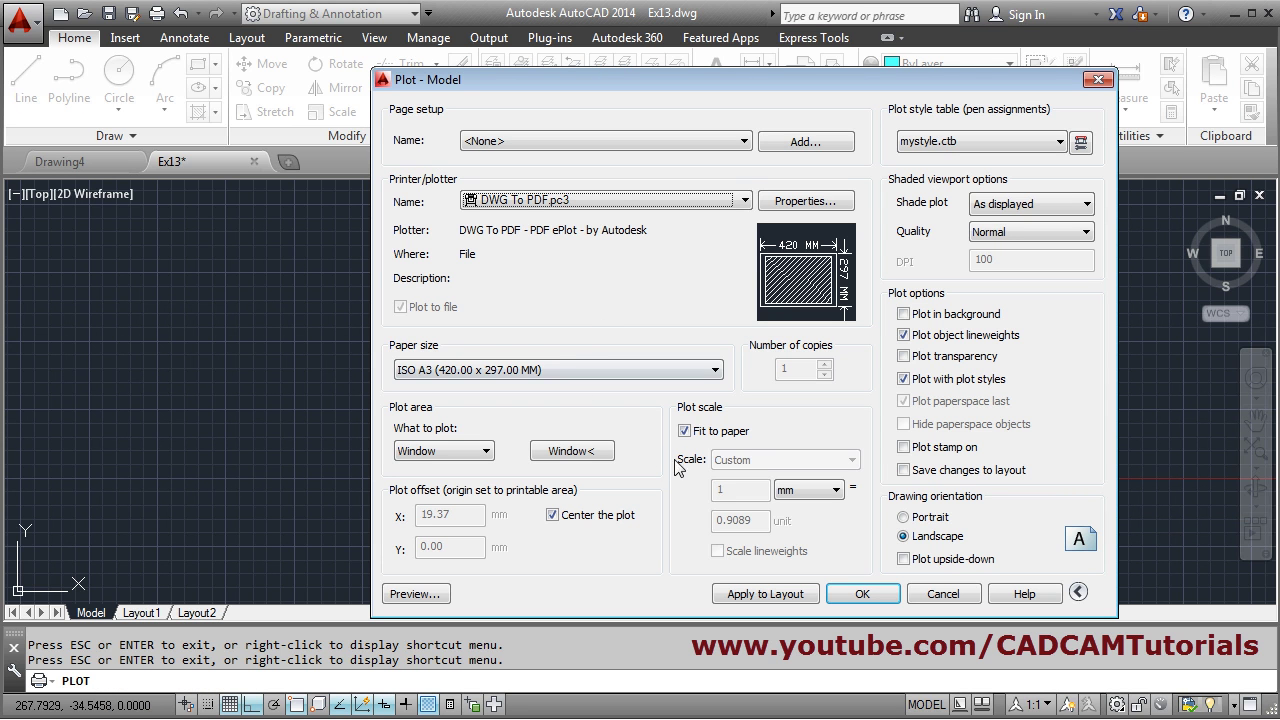
{"action": "left_click_drag", "start_coordinate": [695, 81], "coordinate": [601, 117]}
{"action": "left_click", "coordinate": [483, 232]}
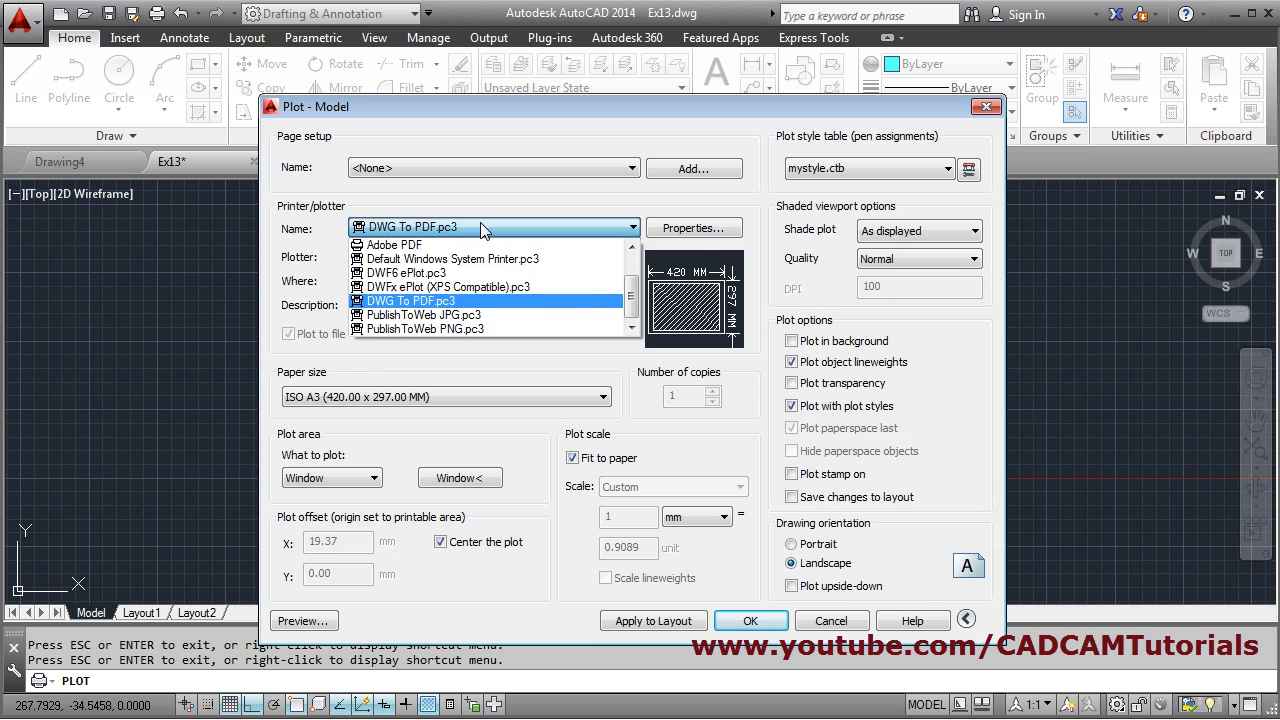
{"action": "left_click", "coordinate": [435, 303]}
{"action": "left_click", "coordinate": [747, 627]}
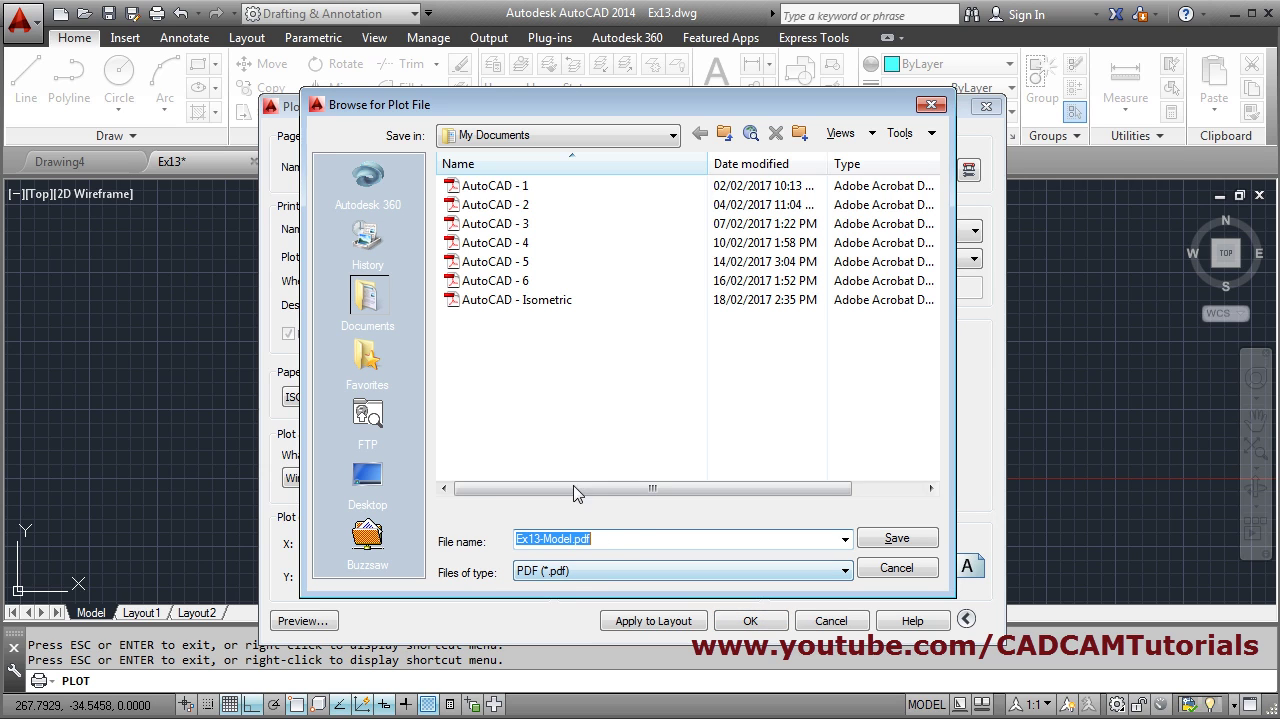
{"action": "left_click", "coordinate": [897, 540]}
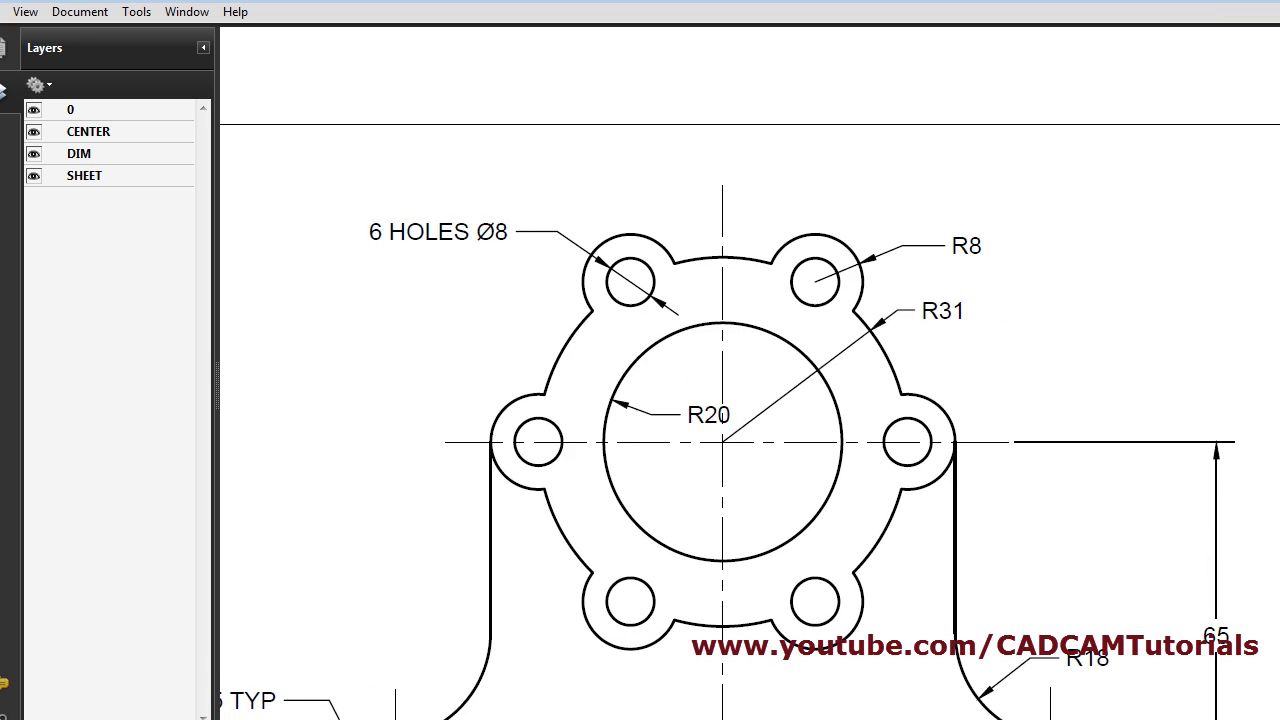
Scroll through Ex13-Model.pdf in Adobe Reader to check the plotted sheet.
{"action": "scroll", "coordinate": [1266, 349], "scroll_direction": "down", "scroll_amount": 3}
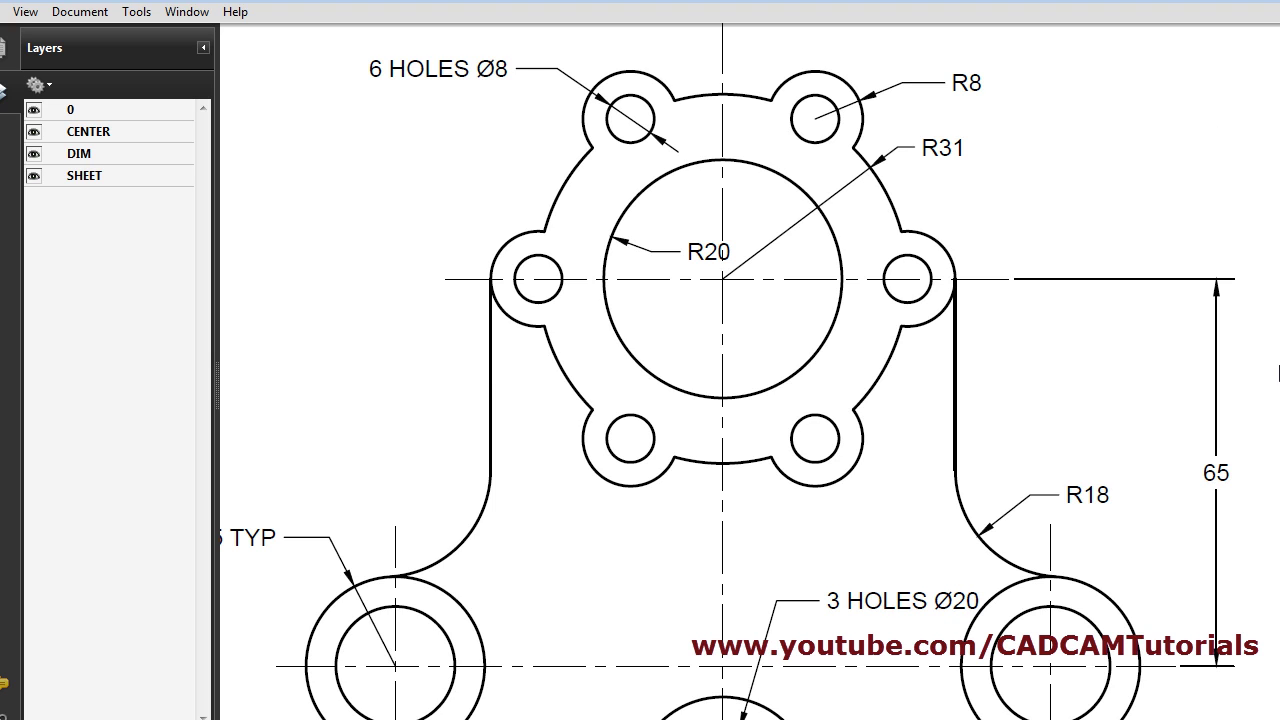
{"action": "scroll", "coordinate": [728, 386], "scroll_direction": "up", "scroll_amount": 1}
{"action": "scroll", "coordinate": [728, 386], "scroll_direction": "down", "scroll_amount": 1}
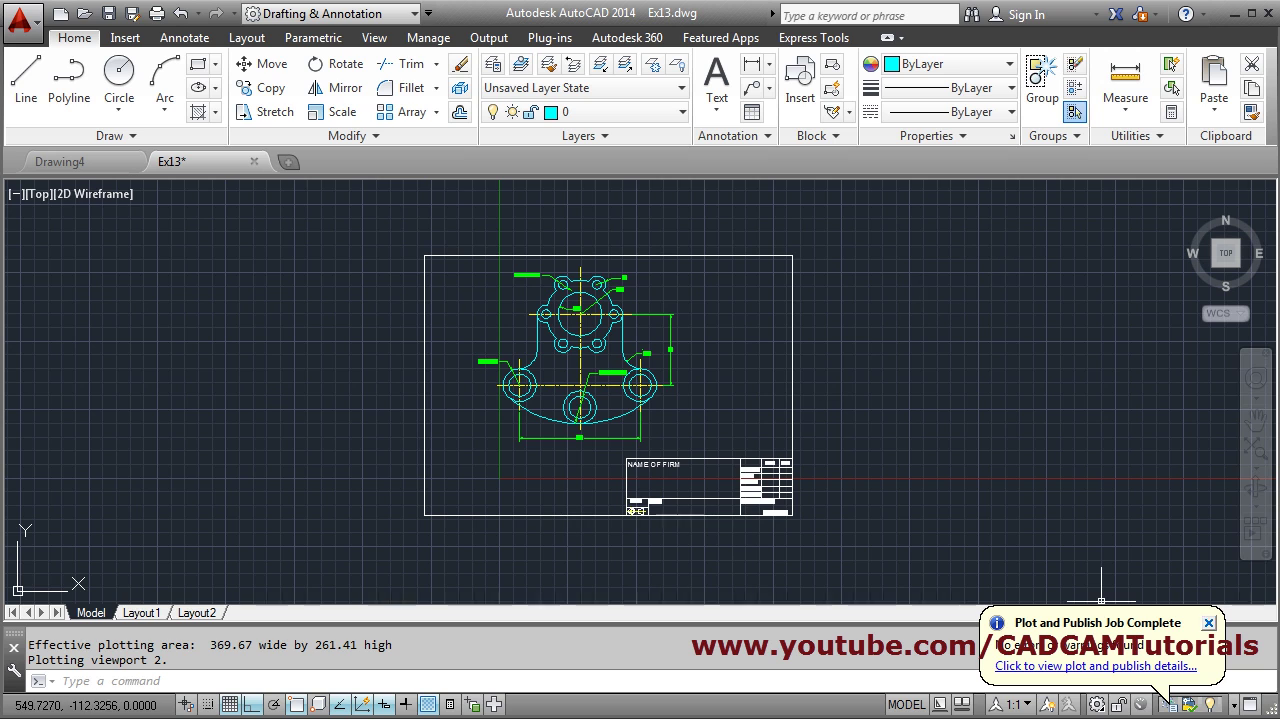
Dismiss the plot-complete balloon and zoom to extents to show the whole bracket drawing.
{"action": "left_click", "coordinate": [1210, 627]}
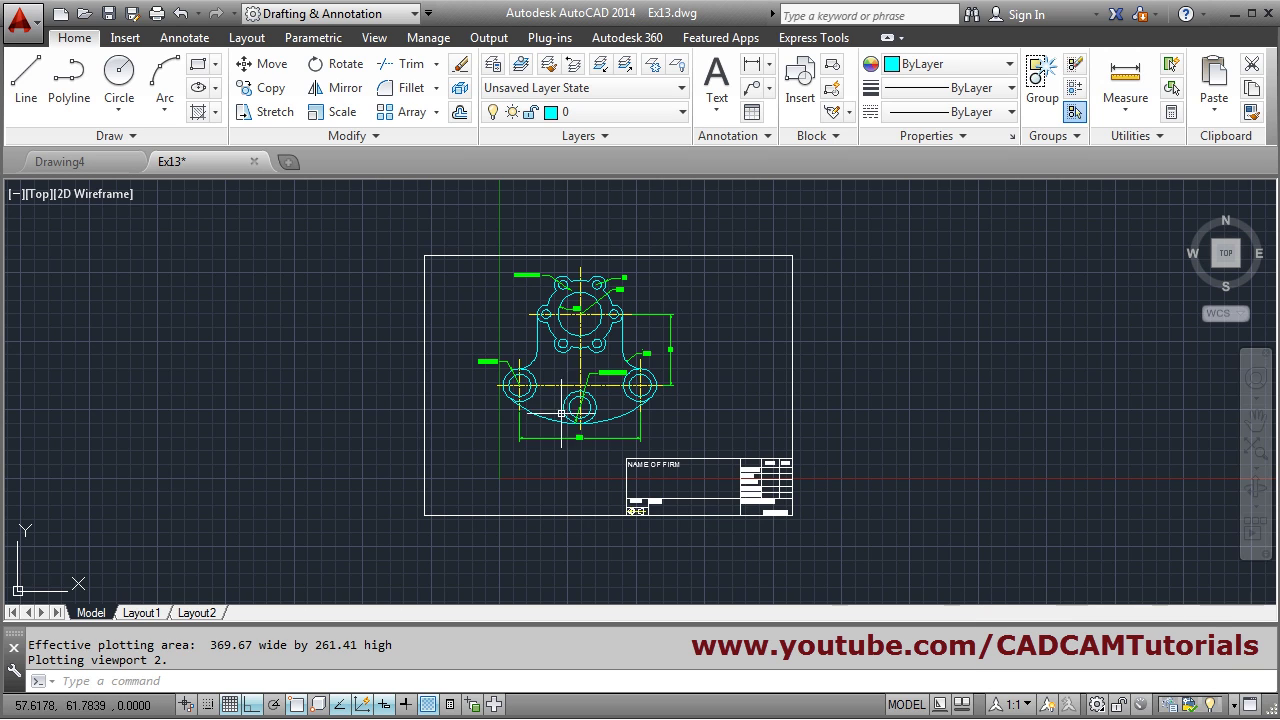
{"action": "middle_click", "coordinate": [665, 421]}
{"action": "middle_click", "coordinate": [665, 421]}
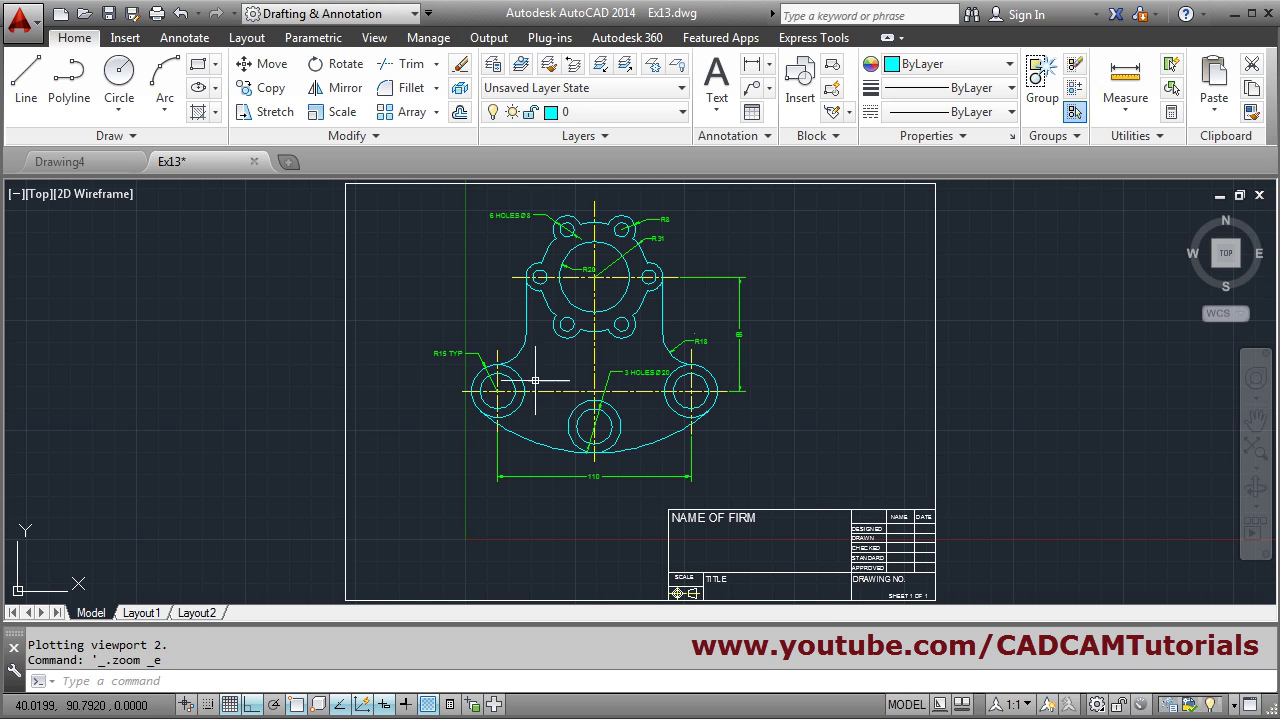
Save Ex13.dwg in AutoCAD 2004/LT2004 Drawing format, replacing the existing file.
{"action": "left_click", "coordinate": [133, 17]}
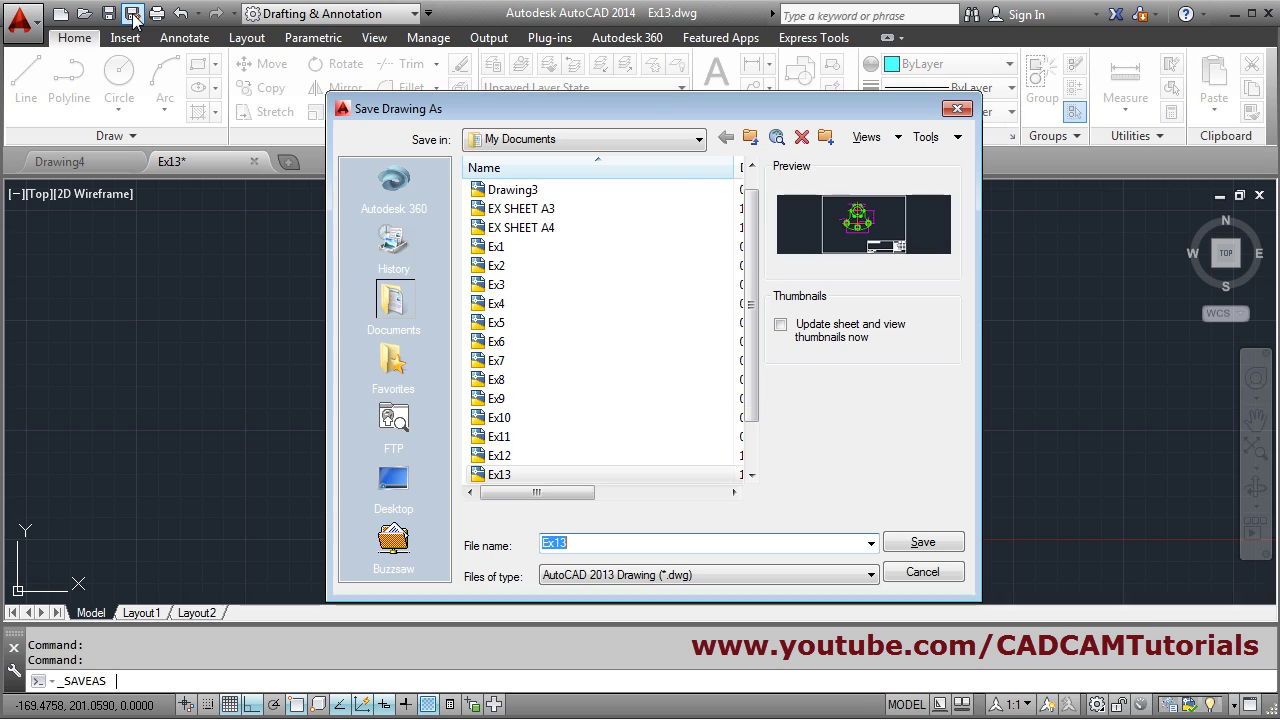
{"action": "left_click", "coordinate": [616, 578]}
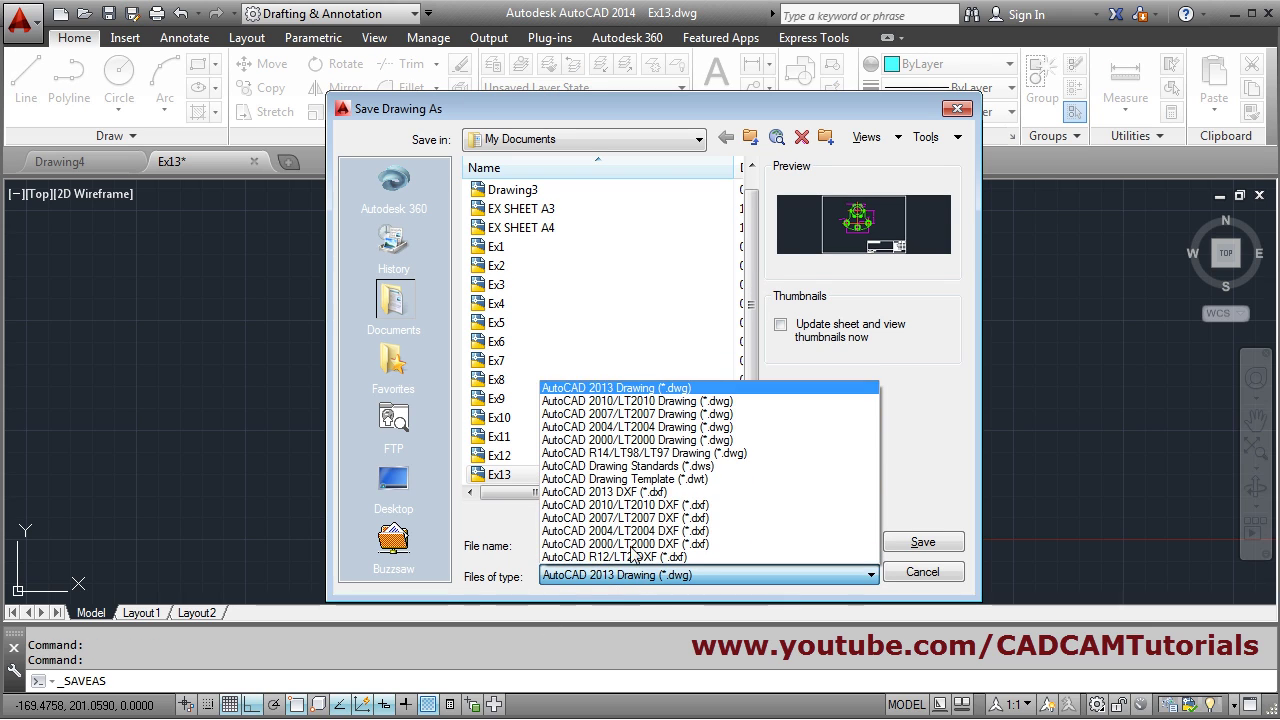
{"action": "left_click", "coordinate": [613, 428]}
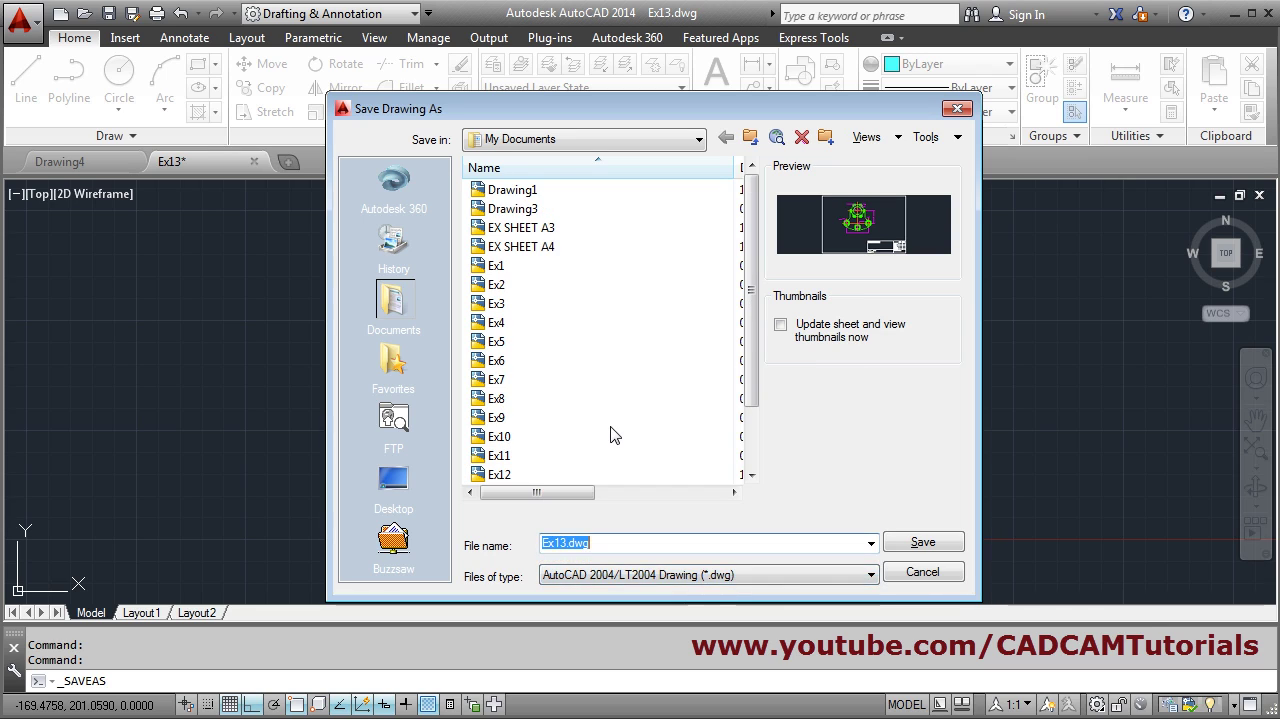
{"action": "left_click", "coordinate": [920, 547]}
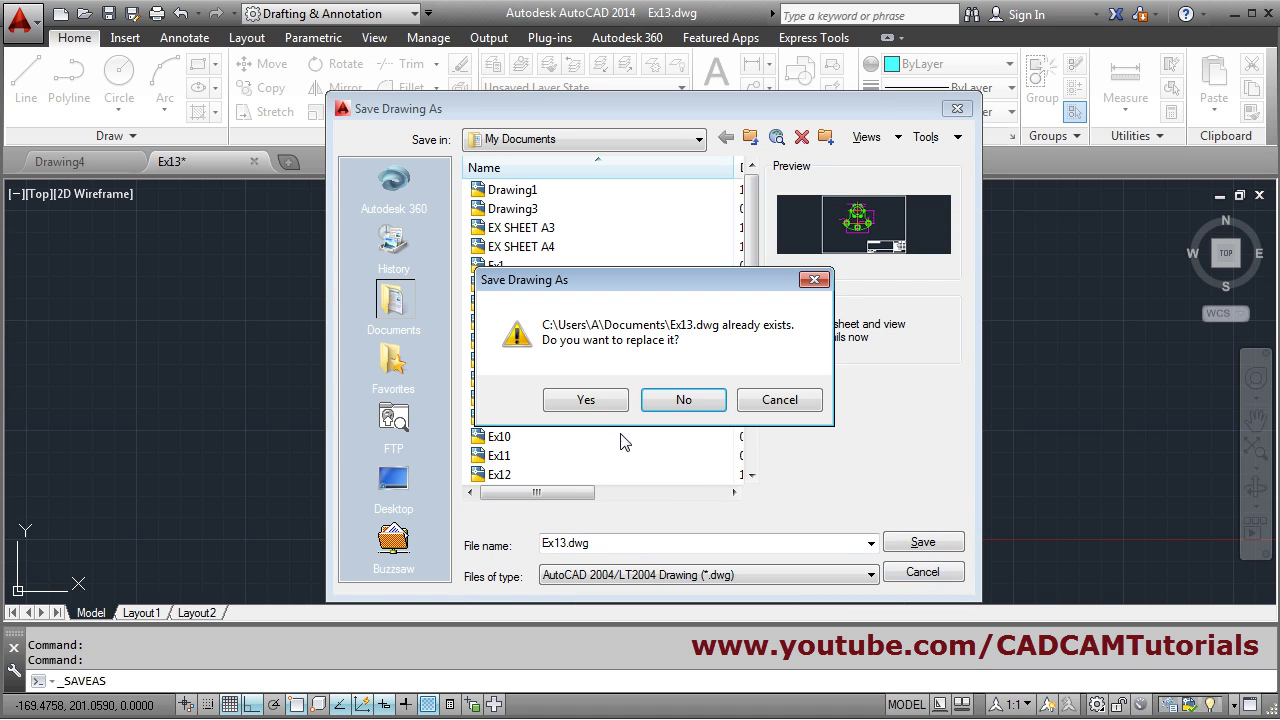
{"action": "left_click", "coordinate": [586, 400]}
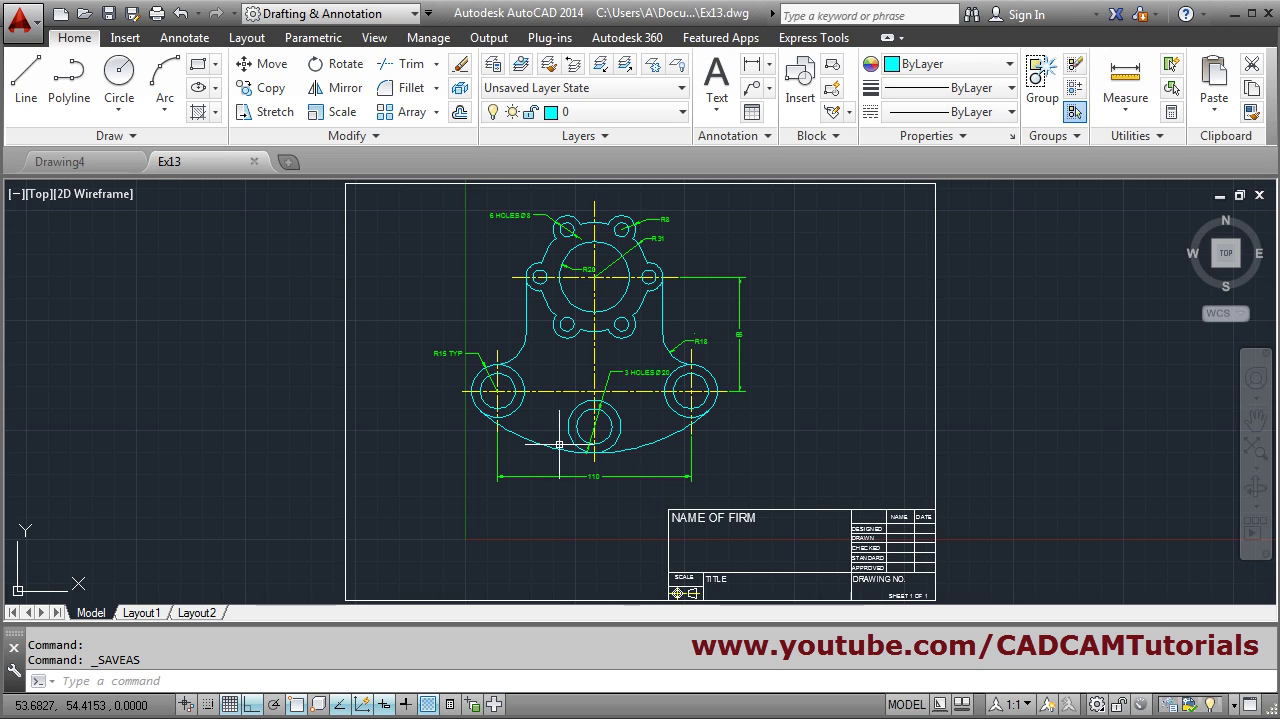
{"action": "left_click", "coordinate": [31, 28]}
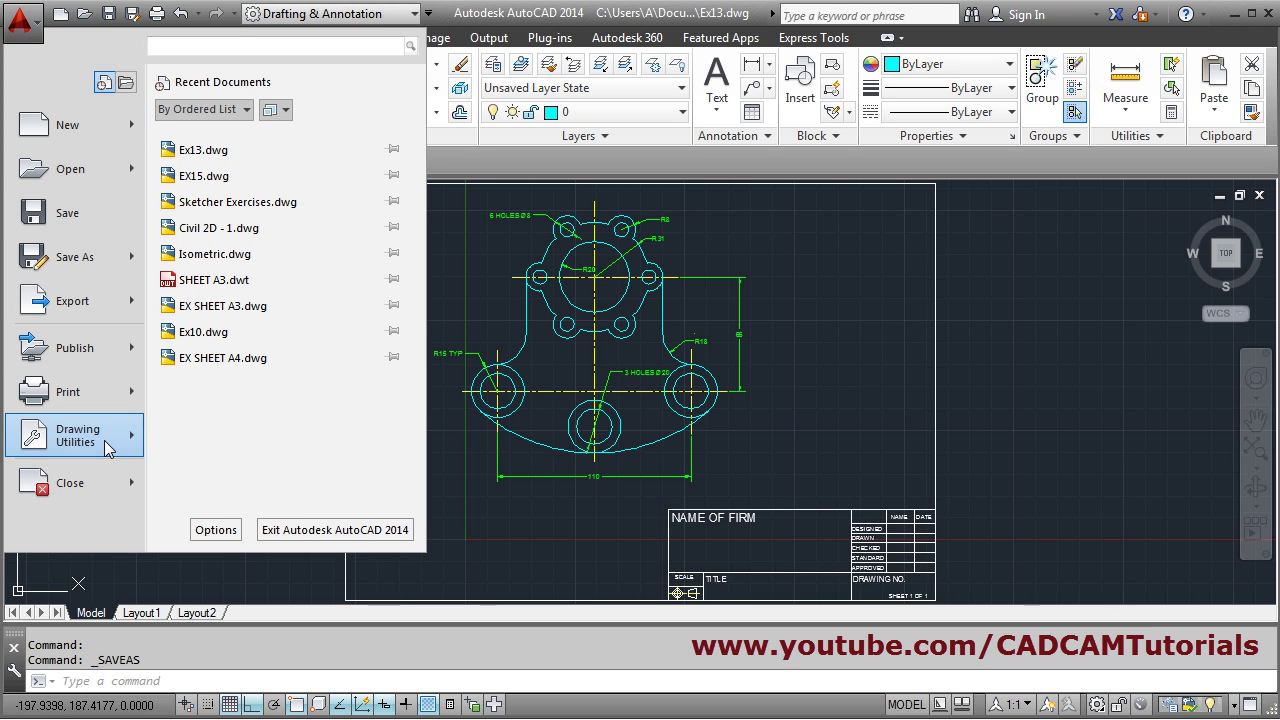
{"action": "mouse_move", "coordinate": [135, 440]}
{"action": "mouse_move", "coordinate": [228, 451]}
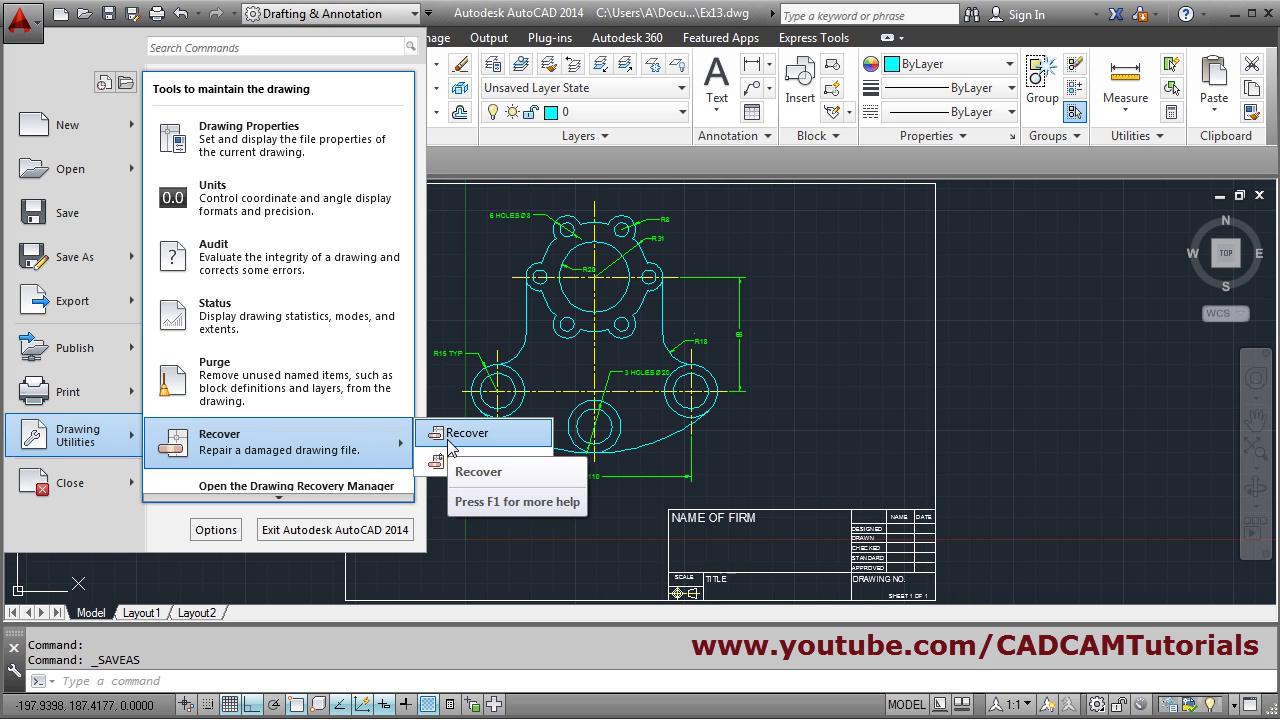
{"action": "left_click", "coordinate": [28, 25]}
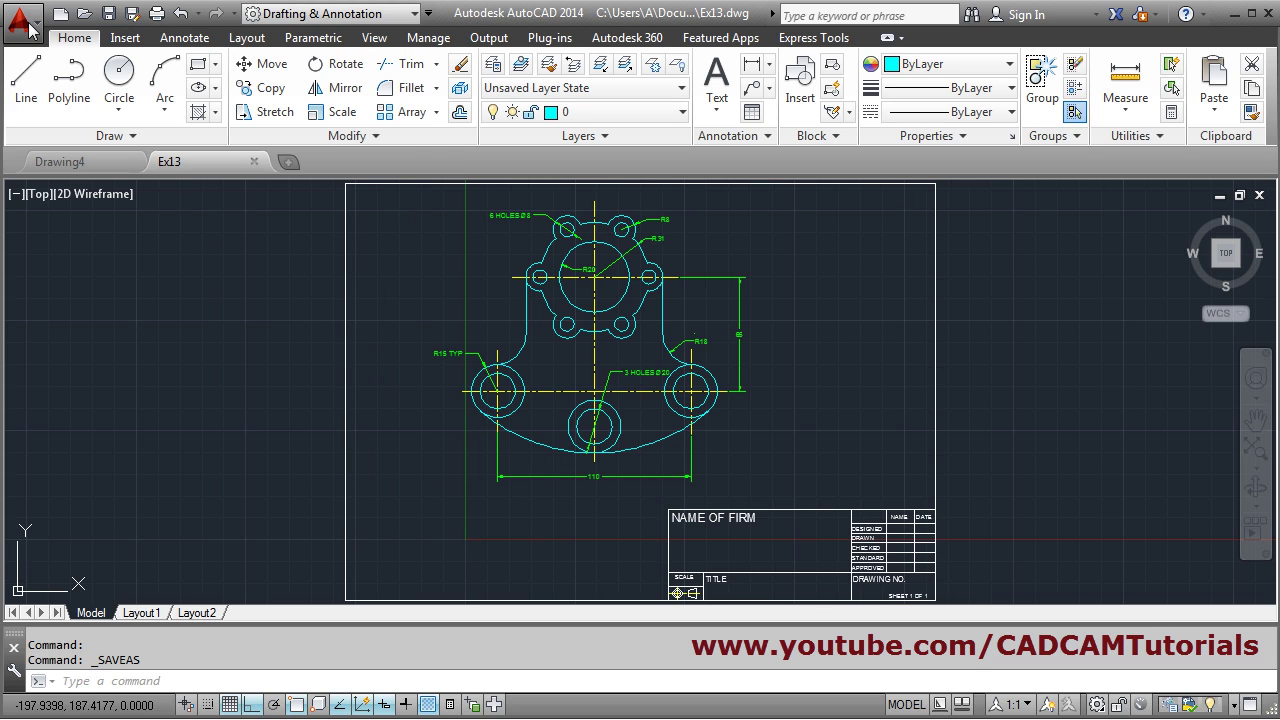
{"action": "left_click", "coordinate": [28, 25]}
{"action": "mouse_move", "coordinate": [86, 438]}
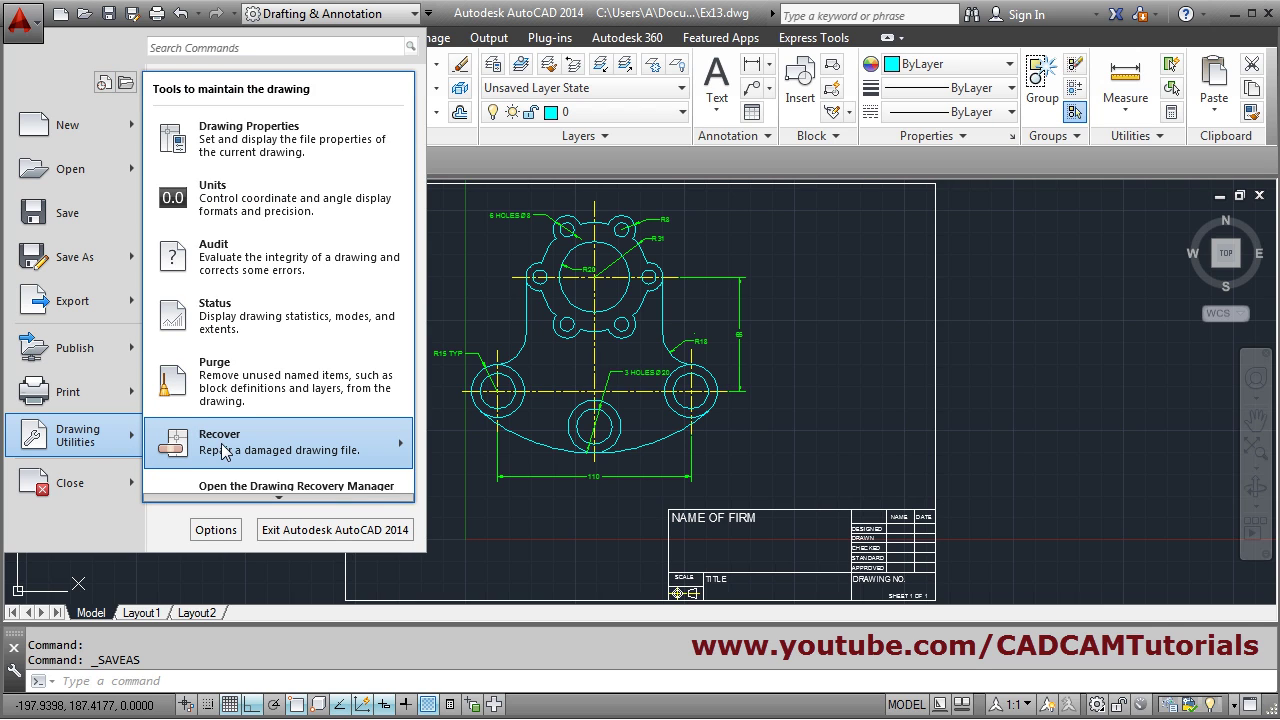
{"action": "mouse_move", "coordinate": [224, 452]}
{"action": "left_click", "coordinate": [469, 442]}
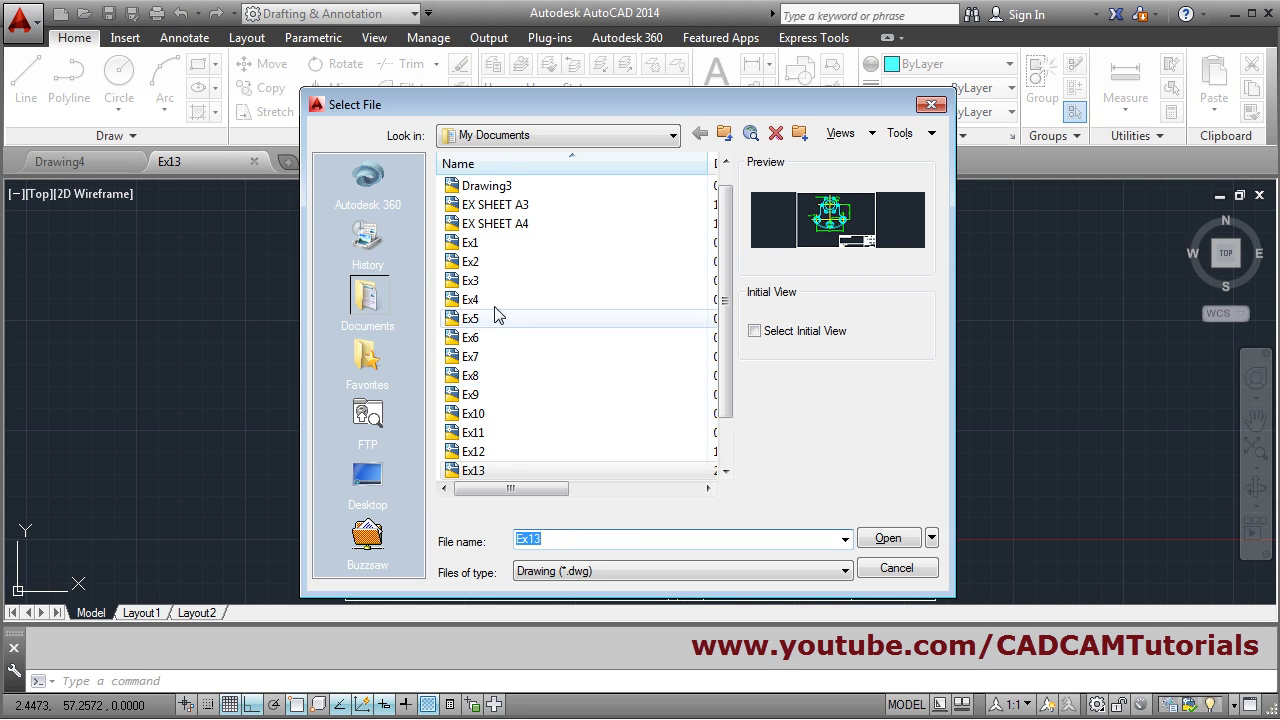
{"action": "left_click", "coordinate": [470, 377]}
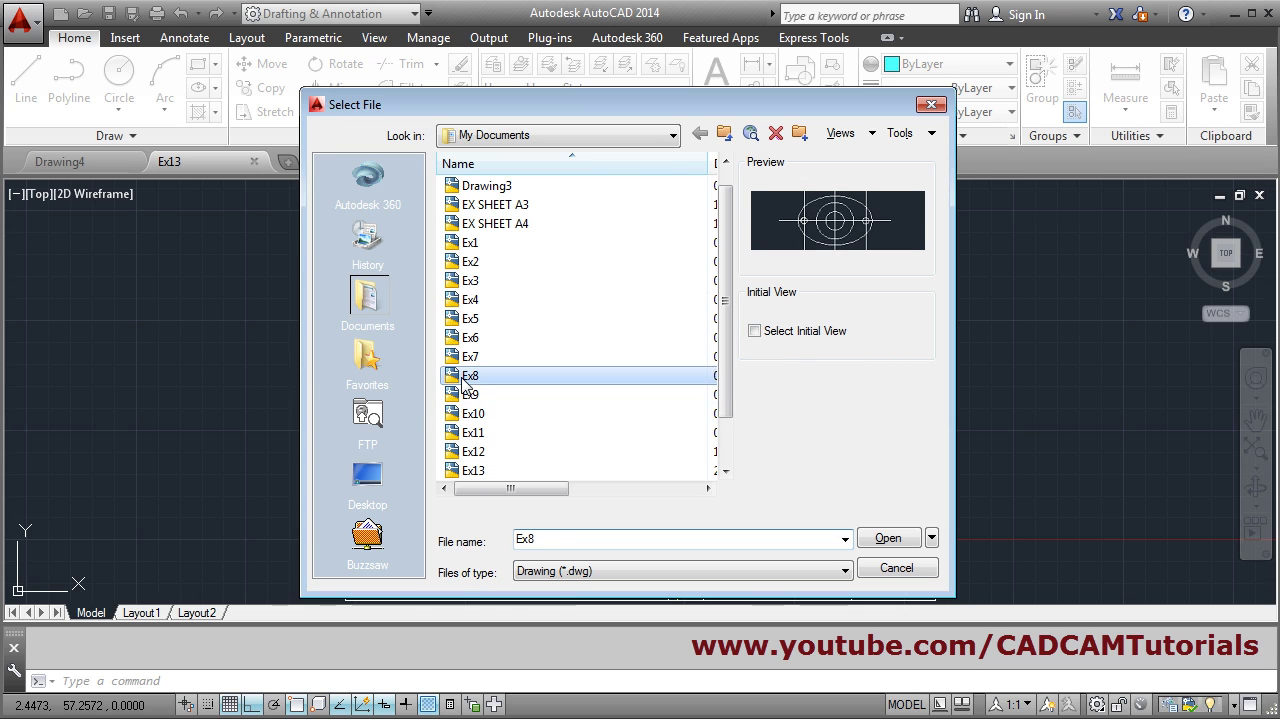
{"action": "left_click", "coordinate": [888, 540]}
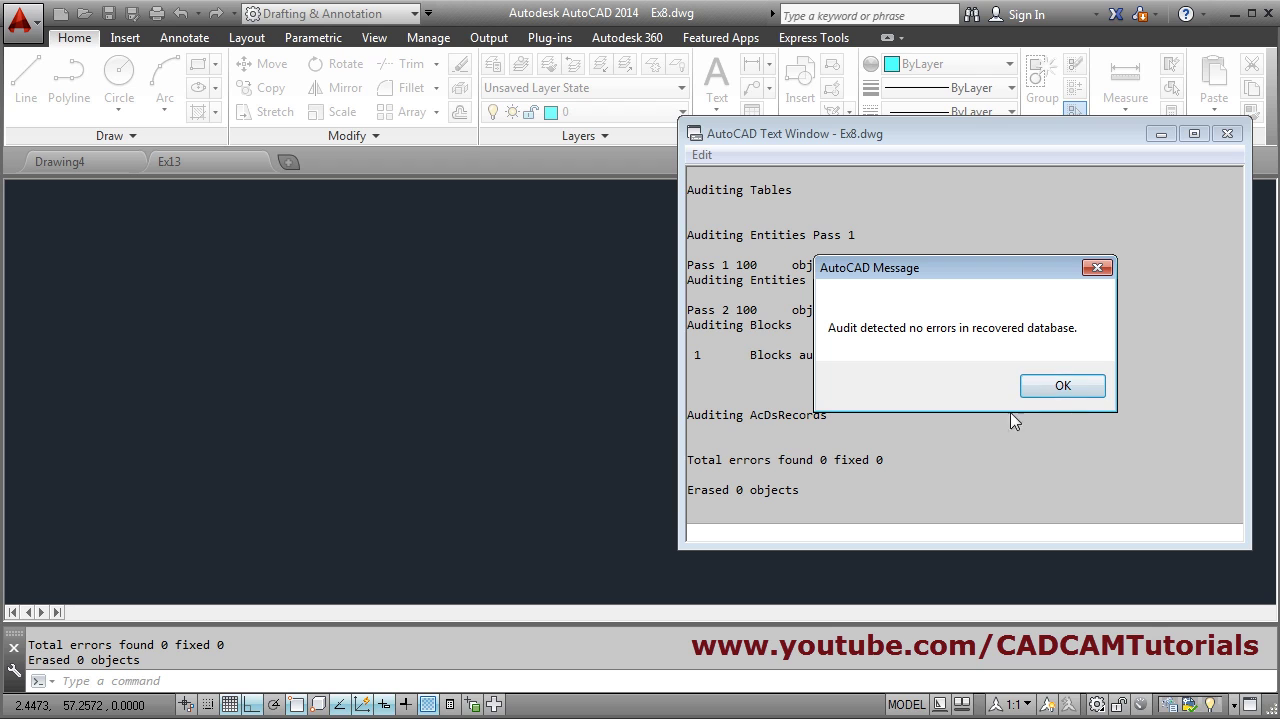
{"action": "left_click", "coordinate": [1057, 386]}
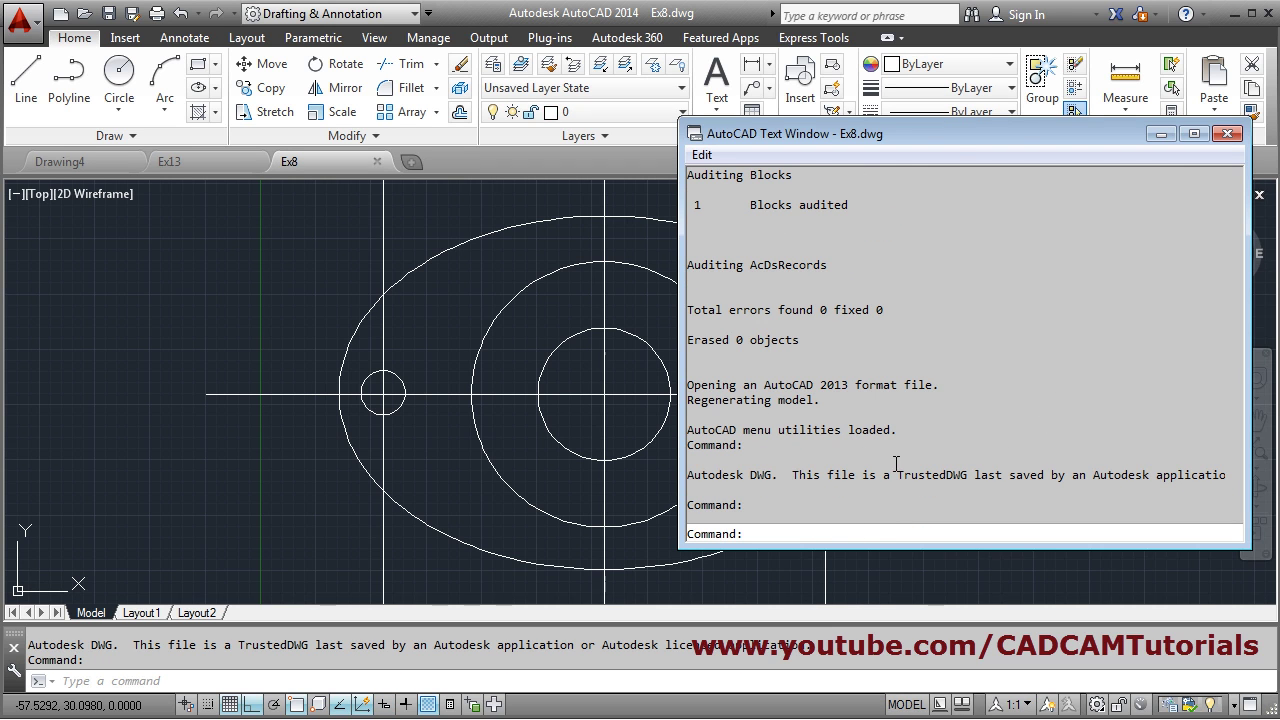
{"action": "left_click", "coordinate": [1228, 133]}
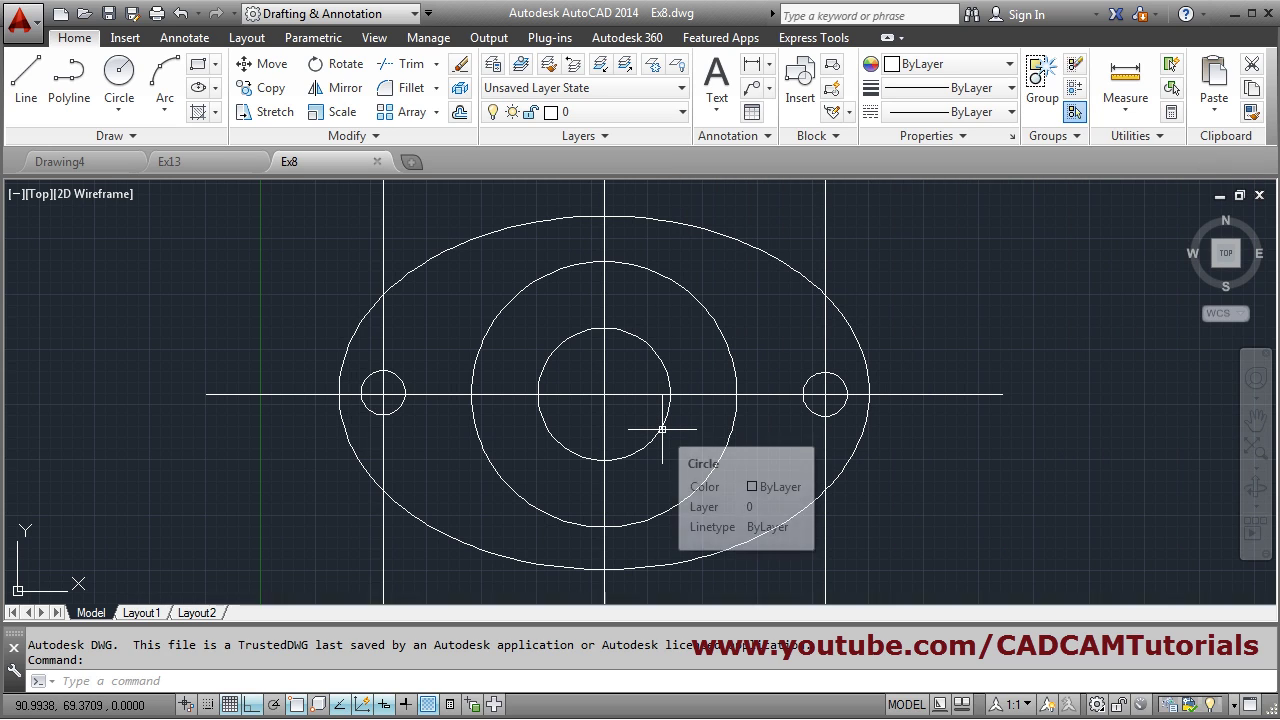
{"action": "left_click", "coordinate": [377, 161]}
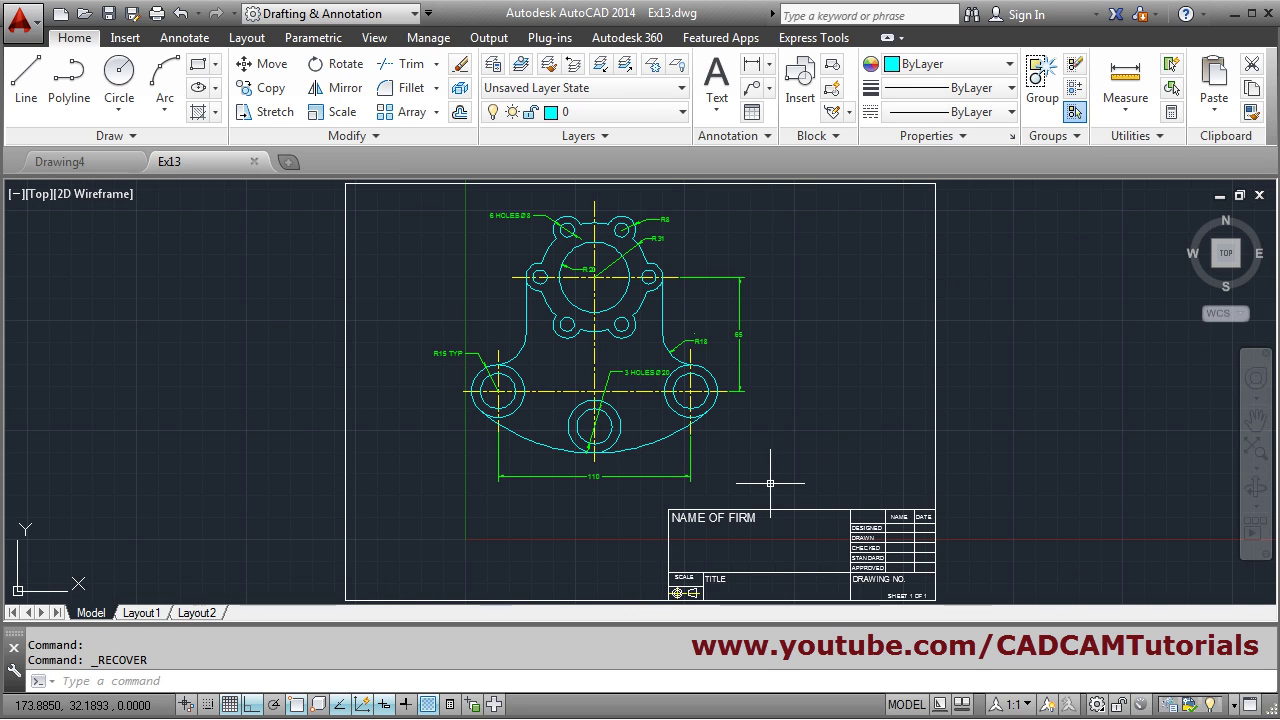